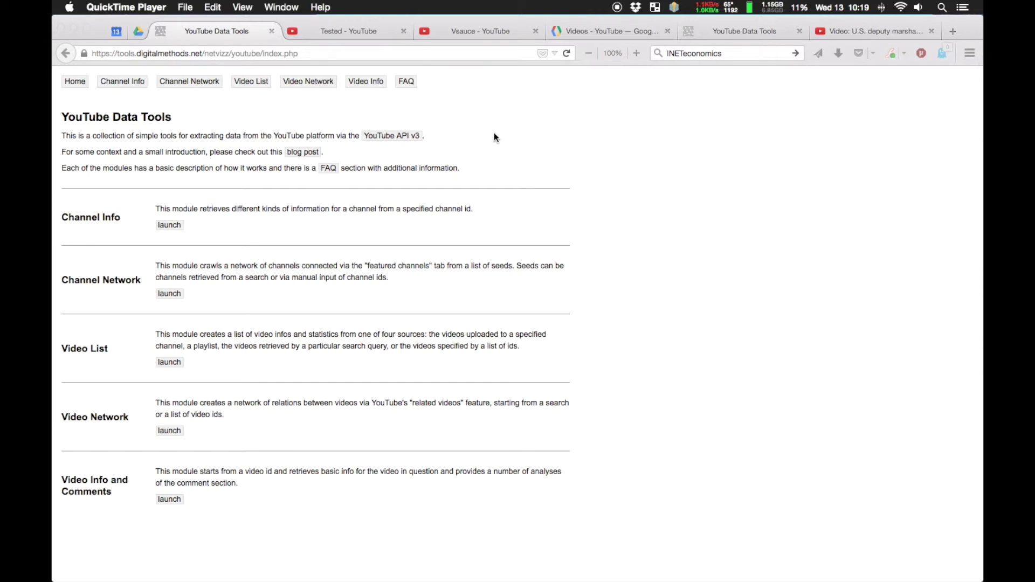
- Examine the Tested YouTube channel's home page, including its featured channels, related channels and video sections
left_click(349, 36)
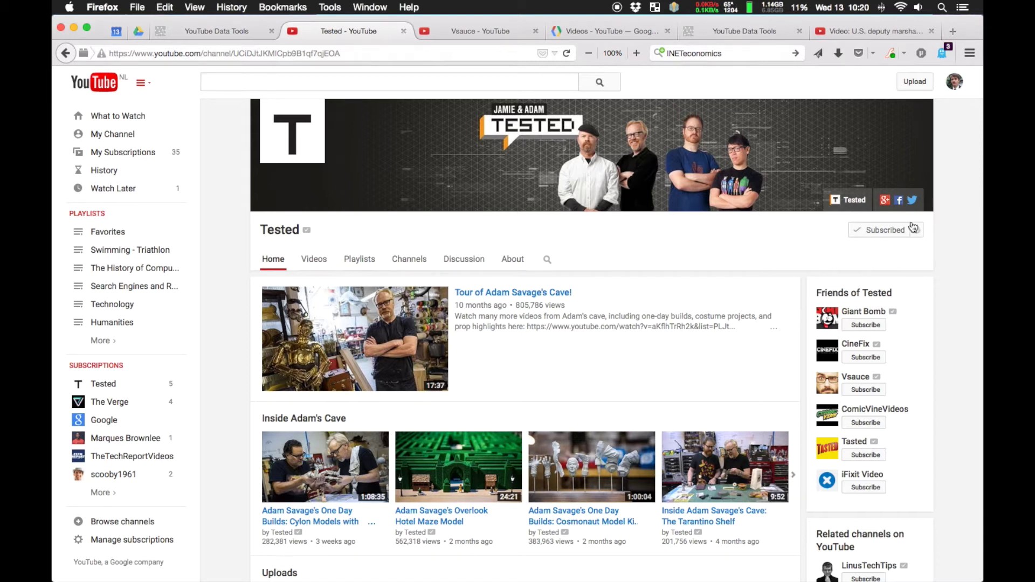
scroll(712, 234, "down", 1)
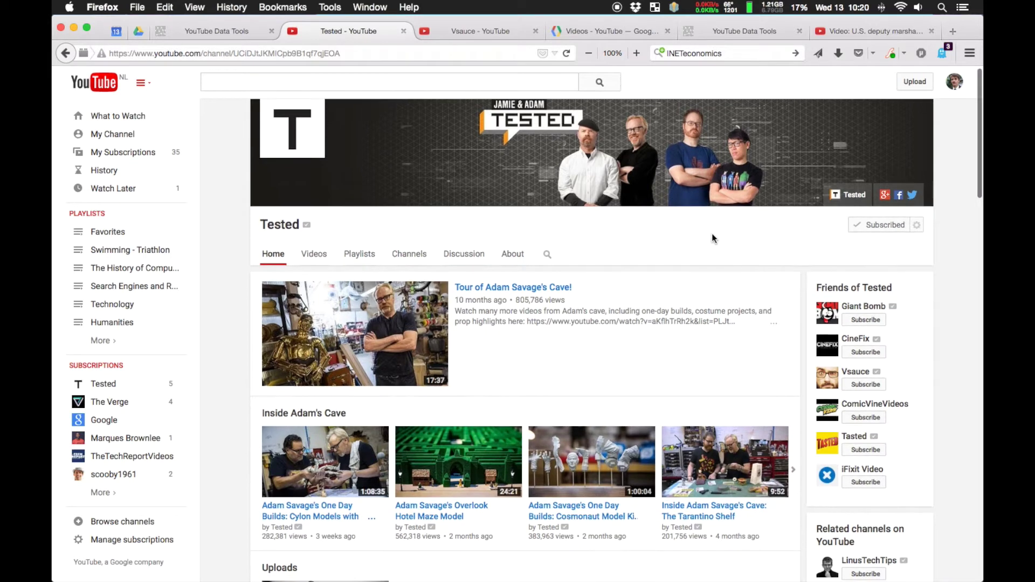
scroll(687, 228, "down", 2)
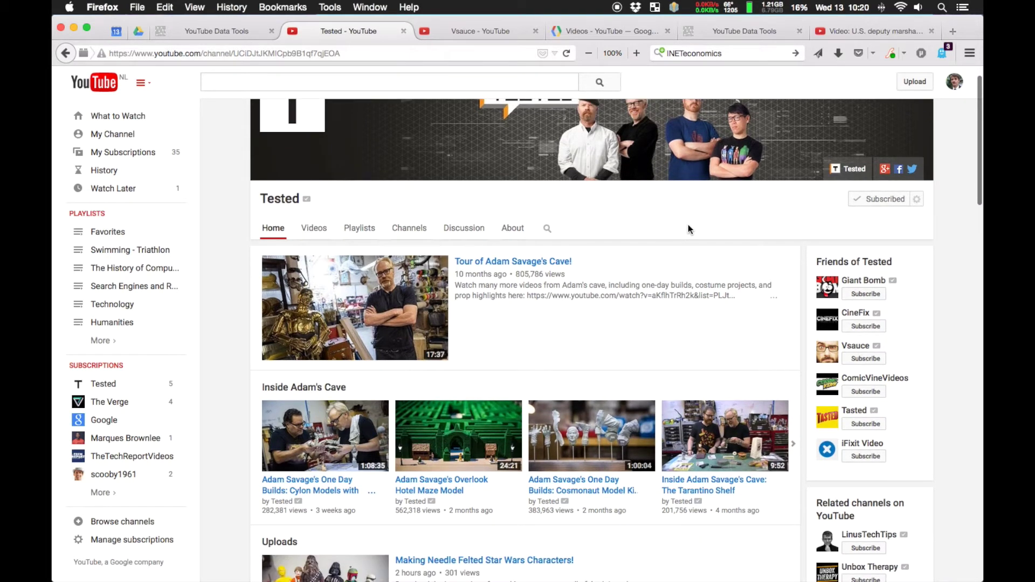
scroll(688, 229, "up", 2)
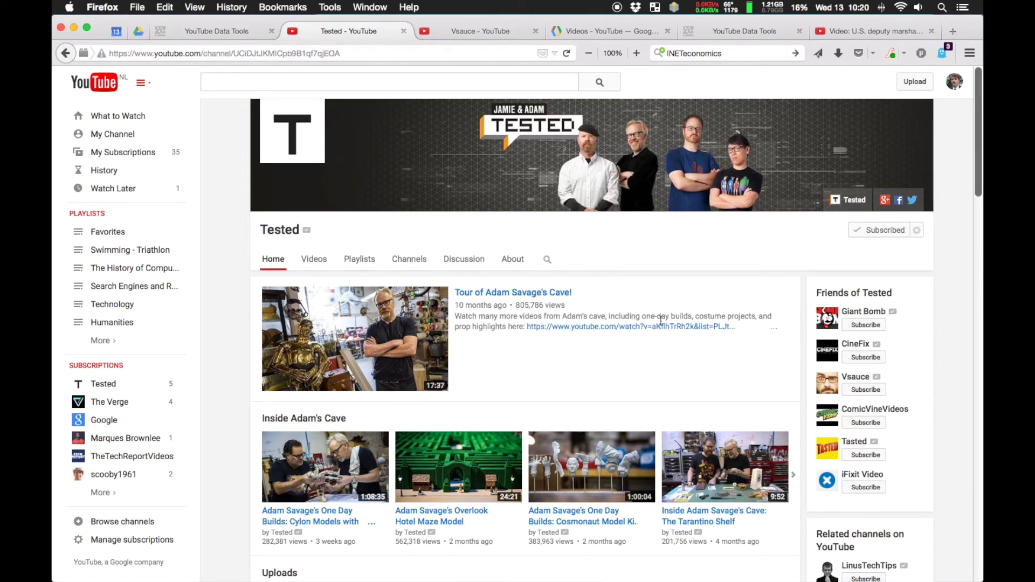
scroll(904, 284, "down", 15)
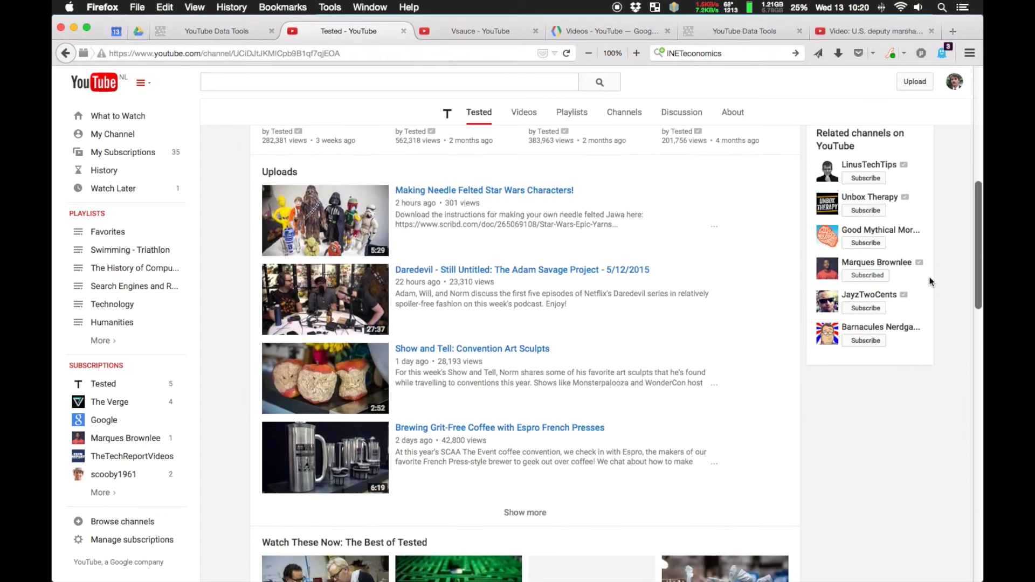
scroll(929, 281, "down", 14)
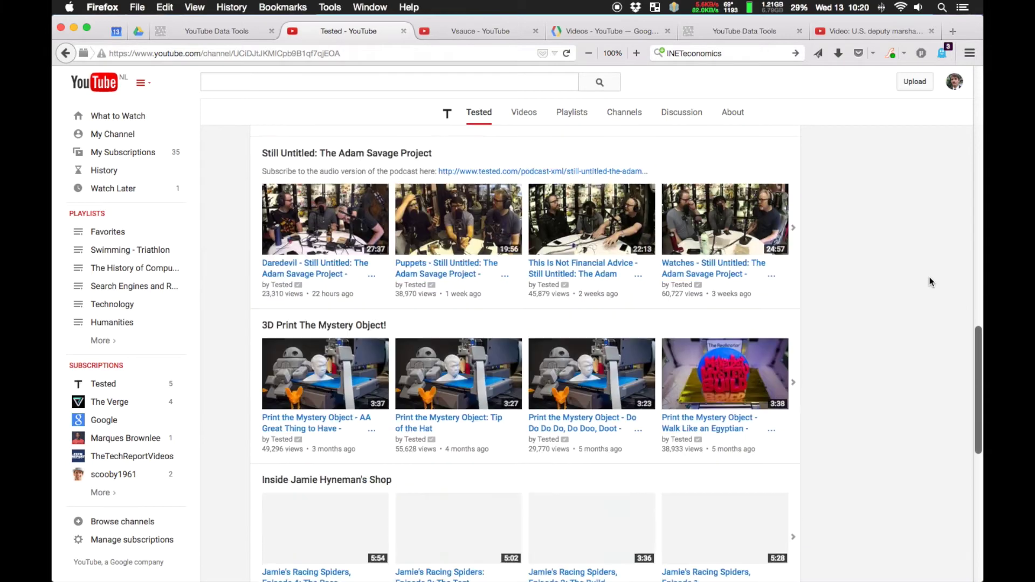
scroll(929, 281, "up", 20)
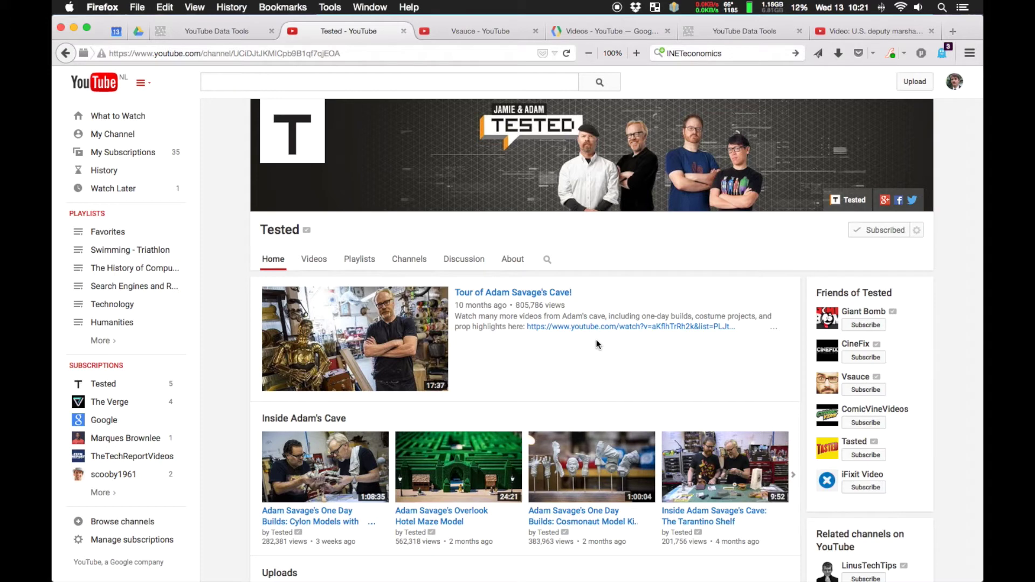
- View the Tested channel's full list of uploads, followed by its playlists overview
scroll(596, 344, "down", 5)
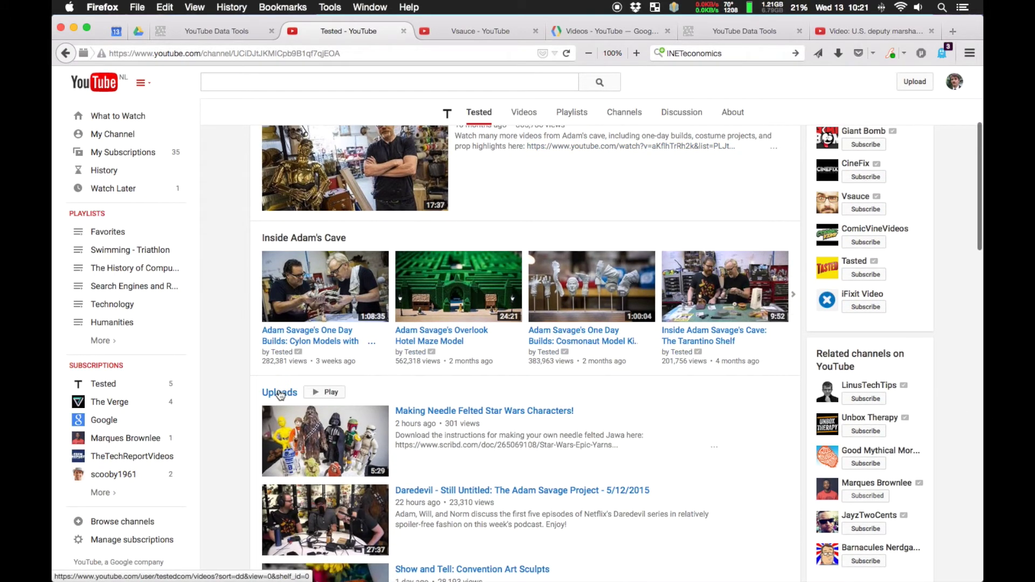
left_click(279, 393)
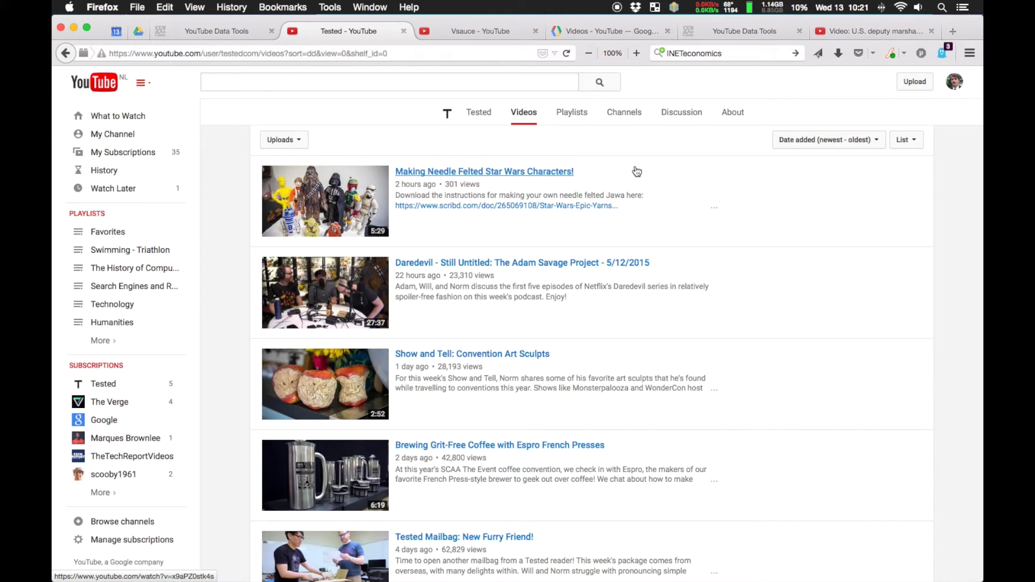
left_click(569, 120)
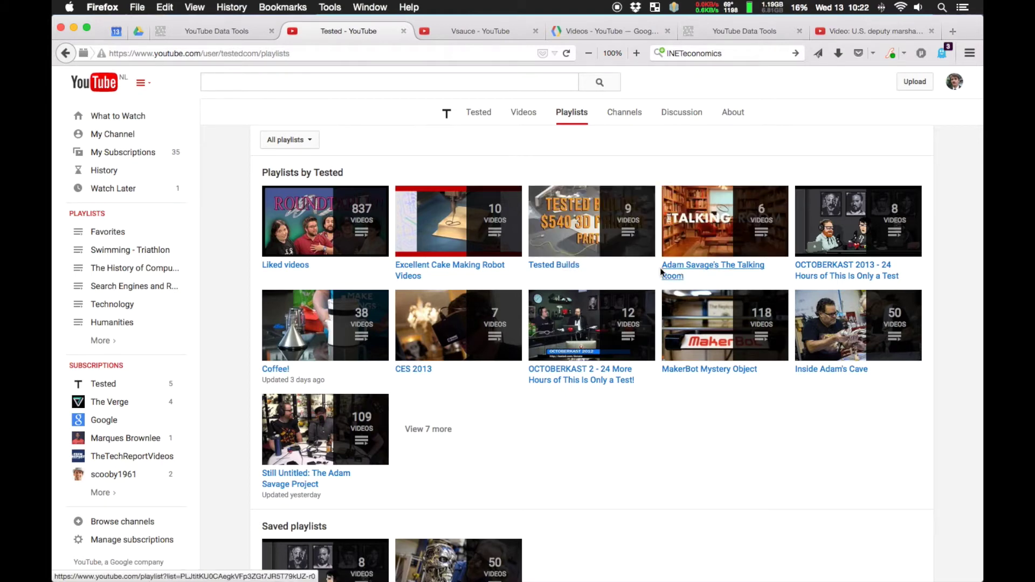
- Open the Tested Builds playlist and look through its videos
left_click(568, 266)
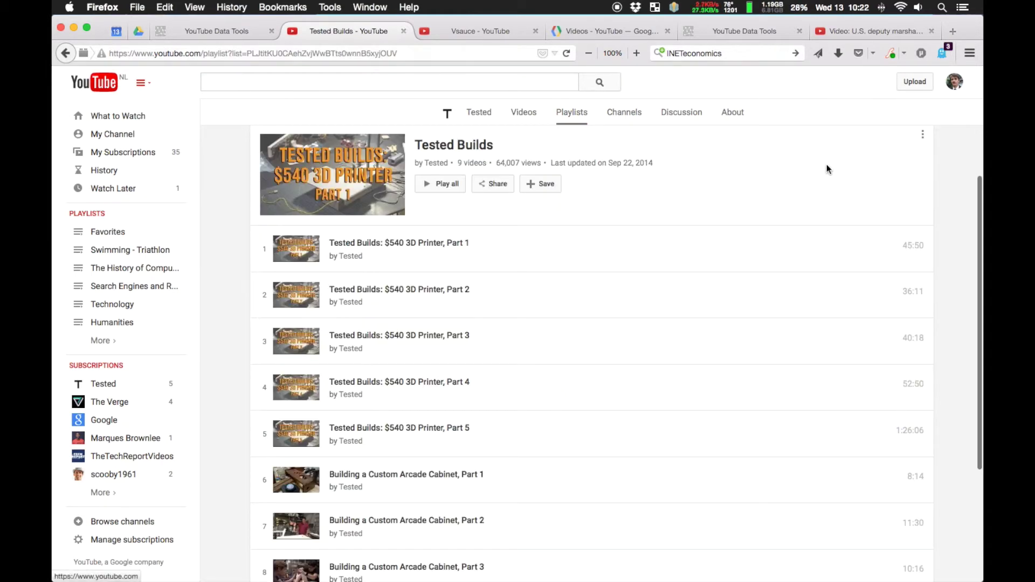
scroll(826, 164, "down", 3)
scroll(826, 164, "down", 2)
scroll(826, 163, "up", 6)
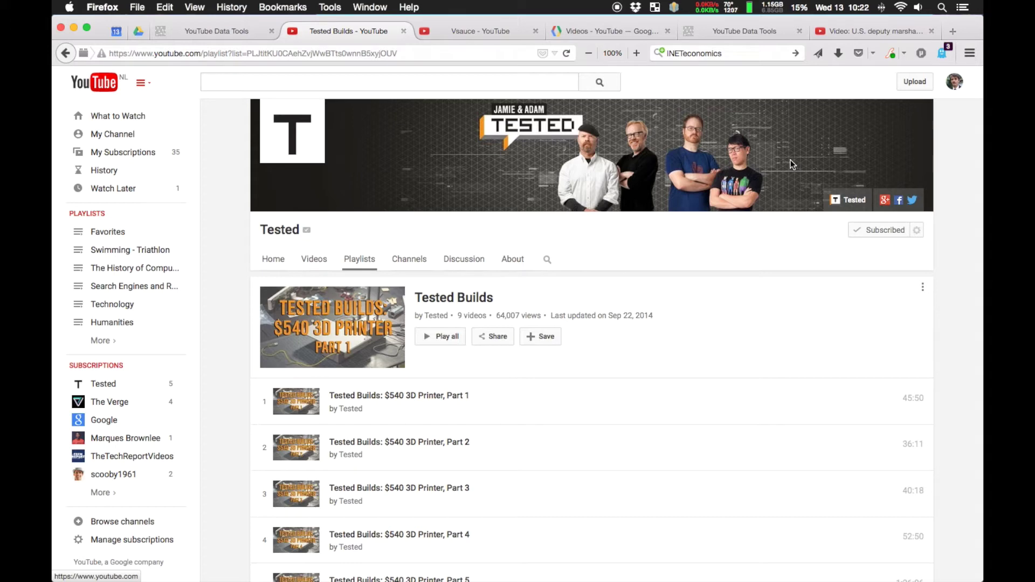
- Open the video "Tested Builds: $540 3D Printer, Part 1" from the playlist and pause it
left_click(448, 396)
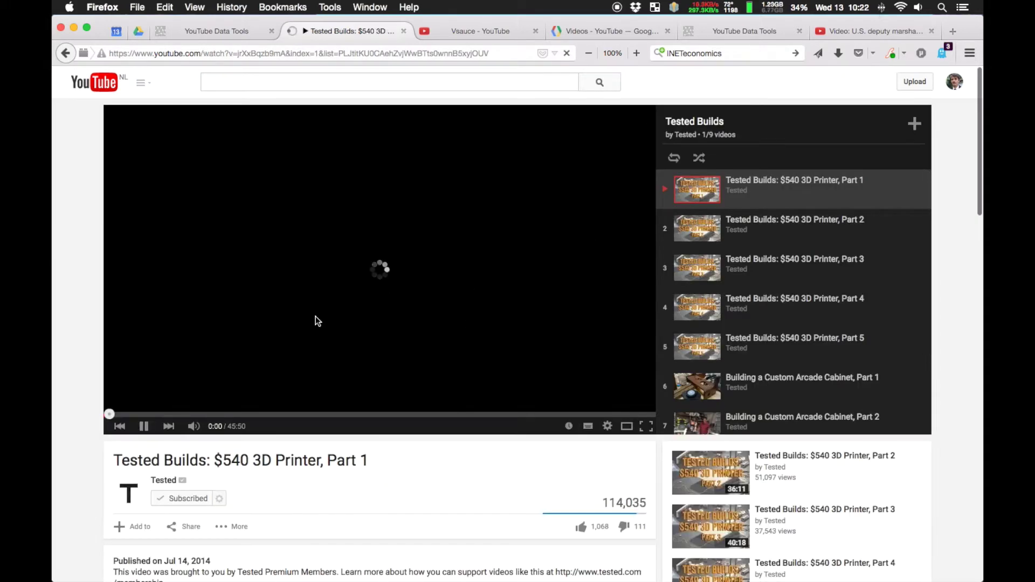
left_click(143, 426)
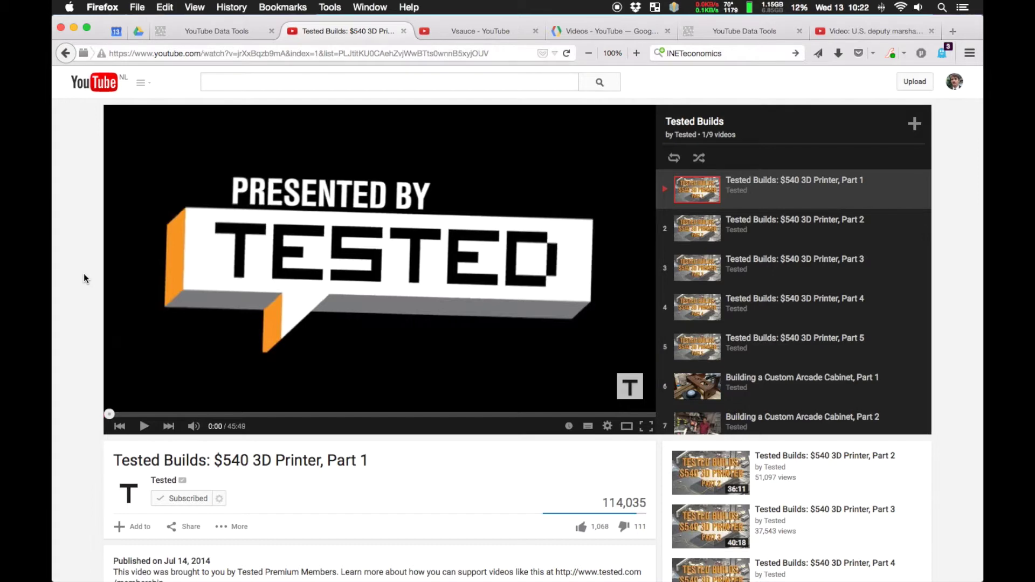
- Examine the video page's view and like statistics, description, comments and related videos
scroll(83, 273, "down", 3)
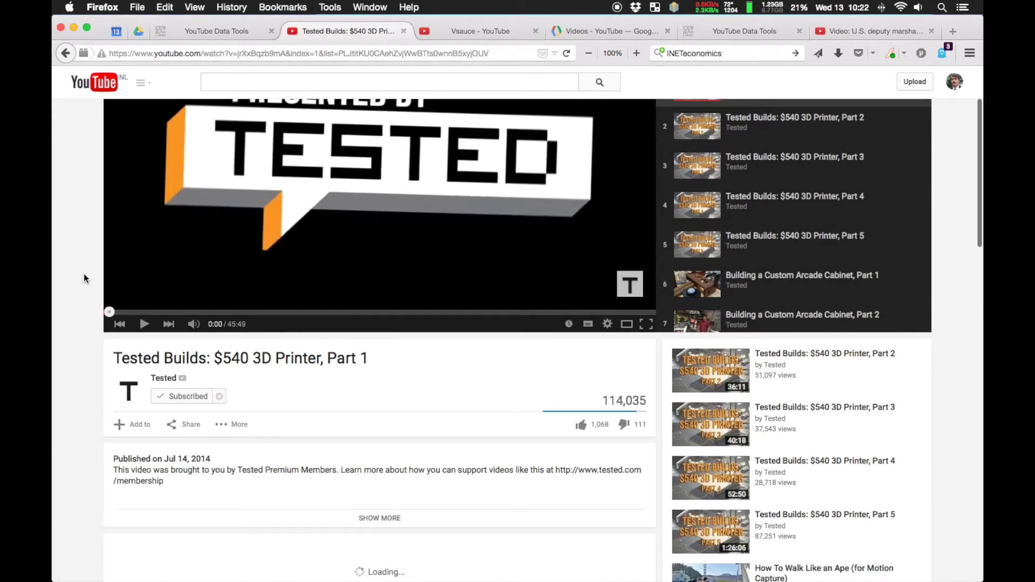
scroll(83, 273, "down", 10)
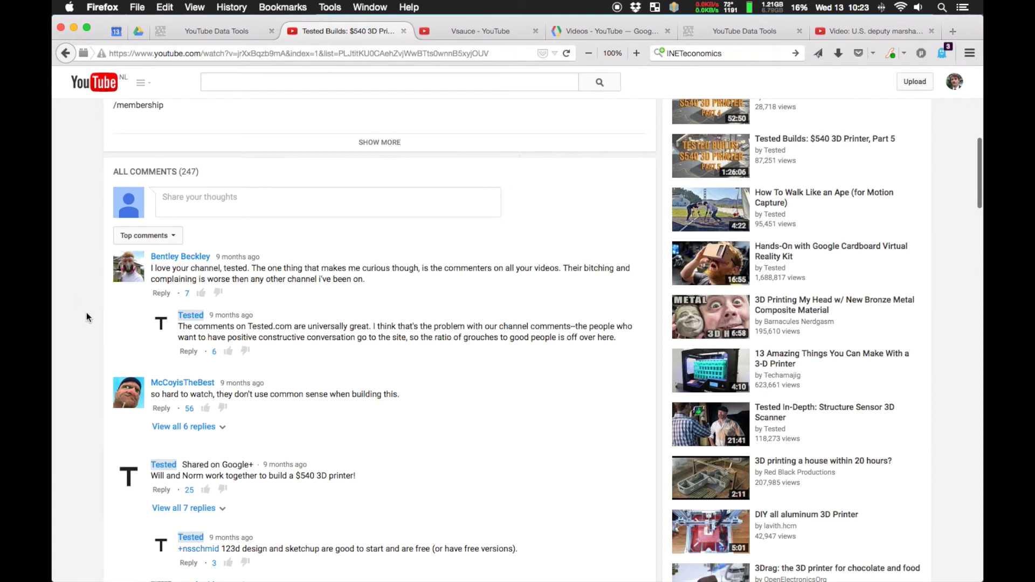
scroll(490, 328, "up", 7)
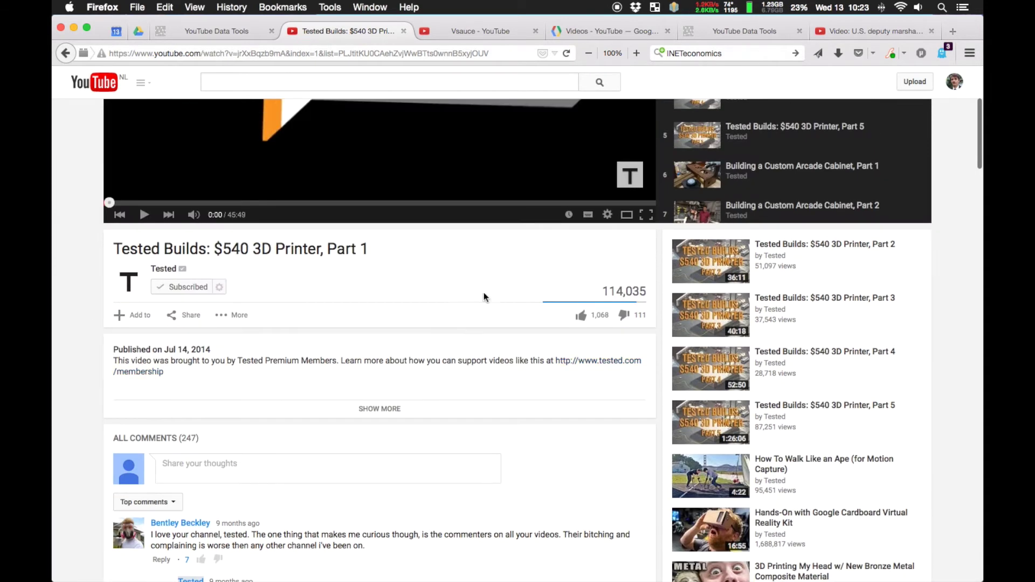
scroll(960, 304, "up", 3)
scroll(962, 304, "up", 3)
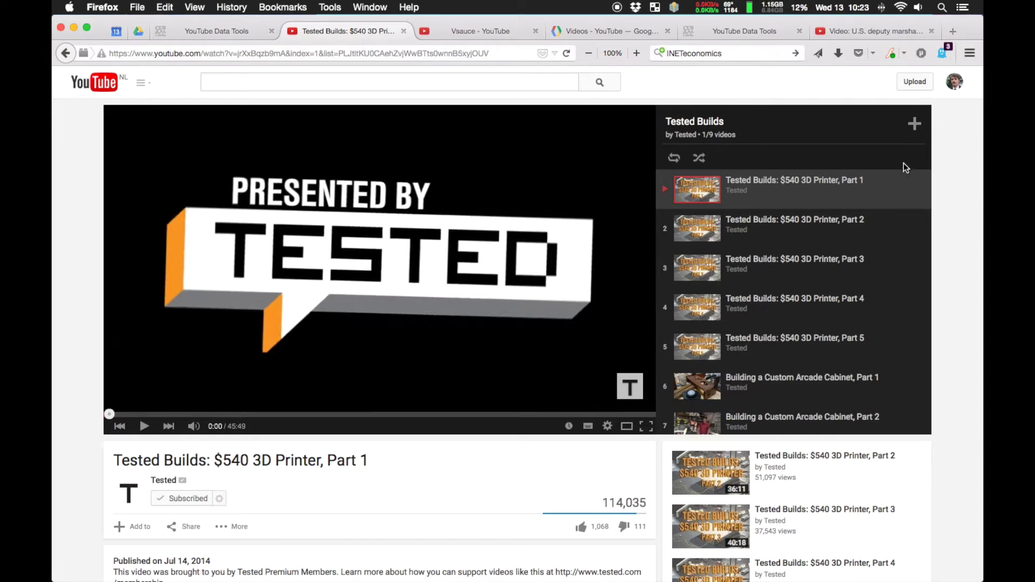
- Switch to the Google Developers documentation and open the overview of YouTube Data API Version 3.0
left_click(604, 31)
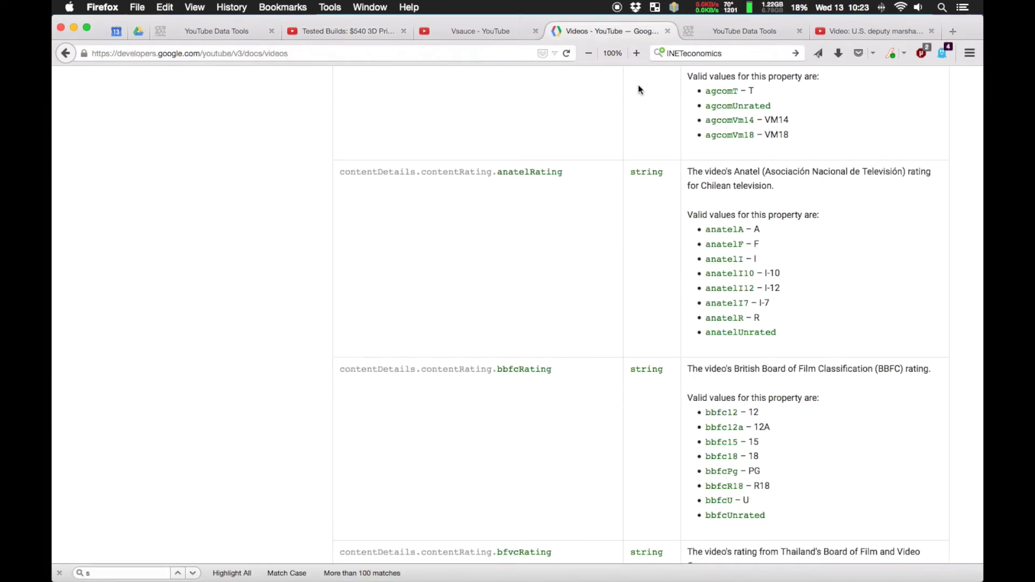
scroll(572, 199, "up", 10)
scroll(572, 204, "up", 15)
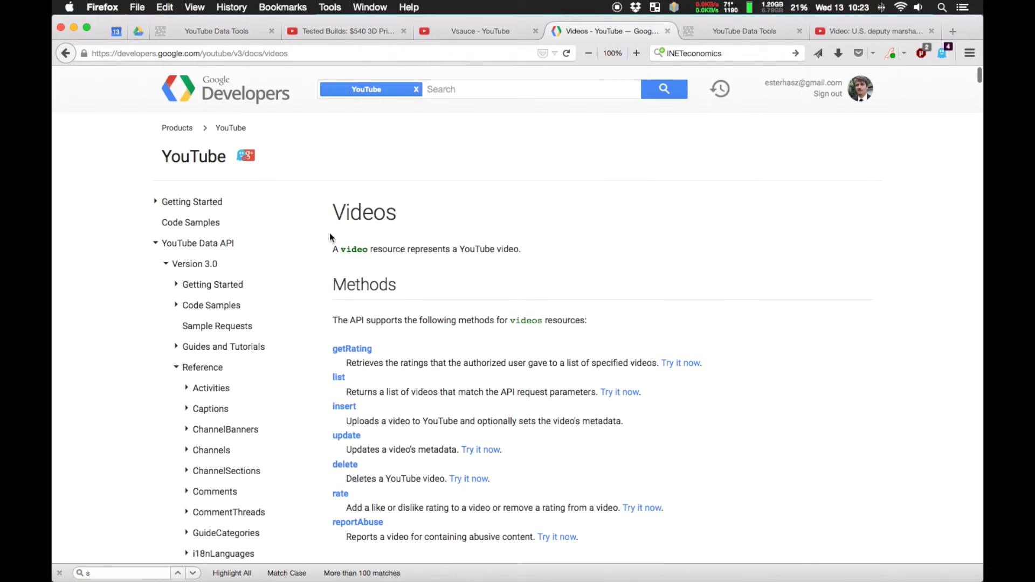
left_click(213, 243)
left_click(200, 243)
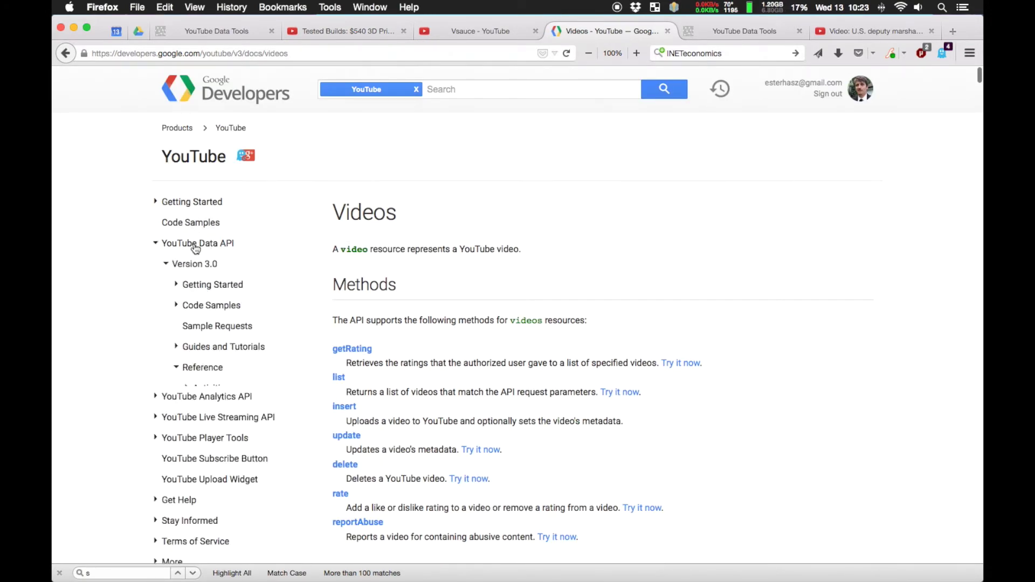
left_click(203, 263)
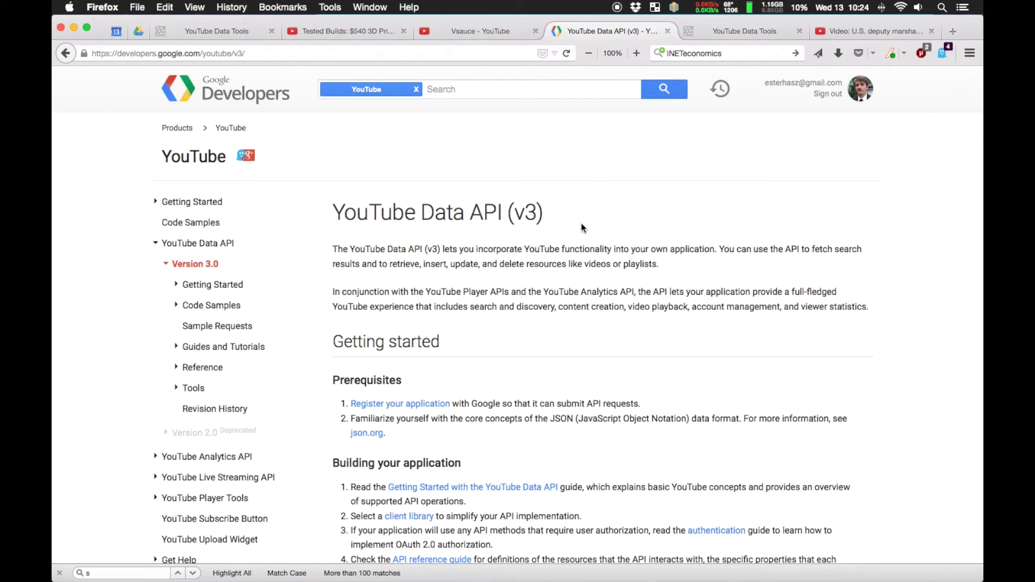
- Open the YouTube Data API reference and look over its calling requirements and resource types
left_click(202, 367)
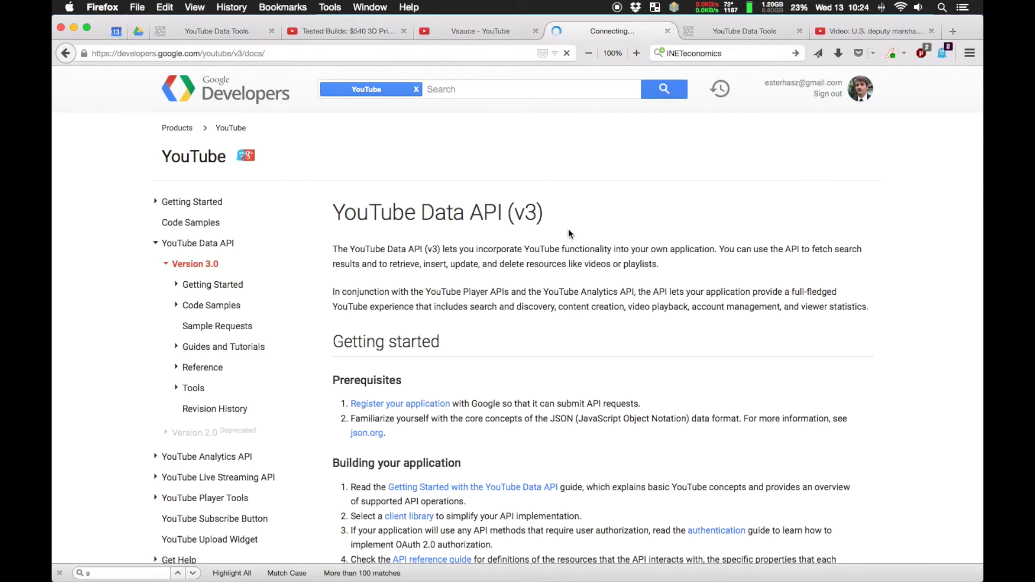
scroll(568, 229, "down", 2)
scroll(568, 229, "down", 2)
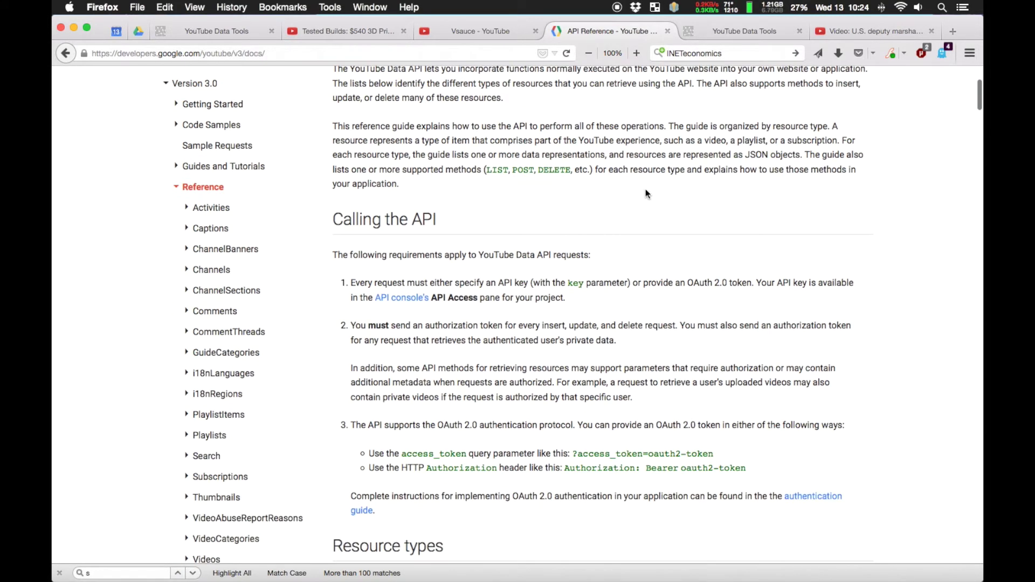
scroll(645, 186, "down", 3)
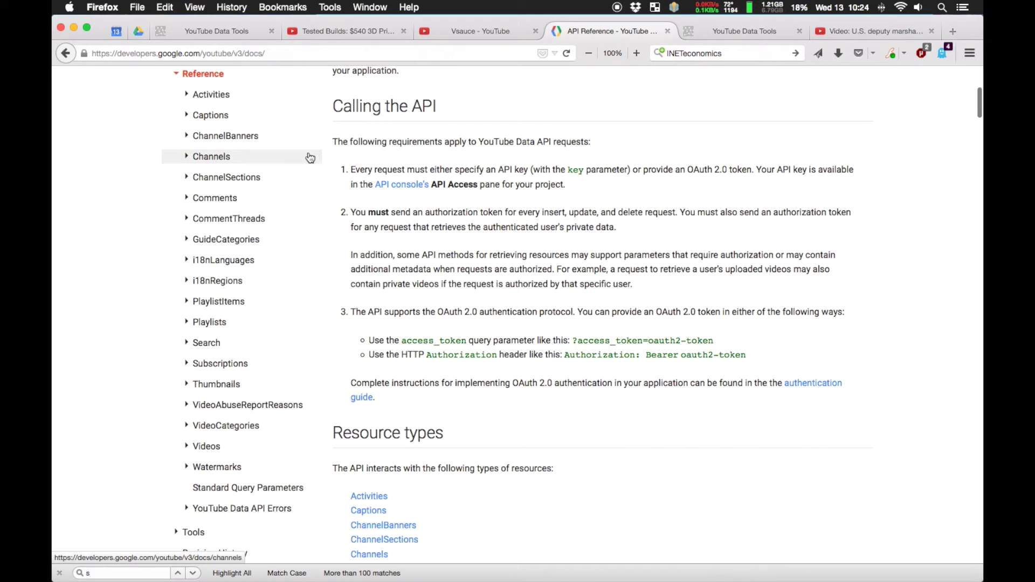
- Open the Channels resource reference and examine its properties table down to the statistics fields
left_click(212, 157)
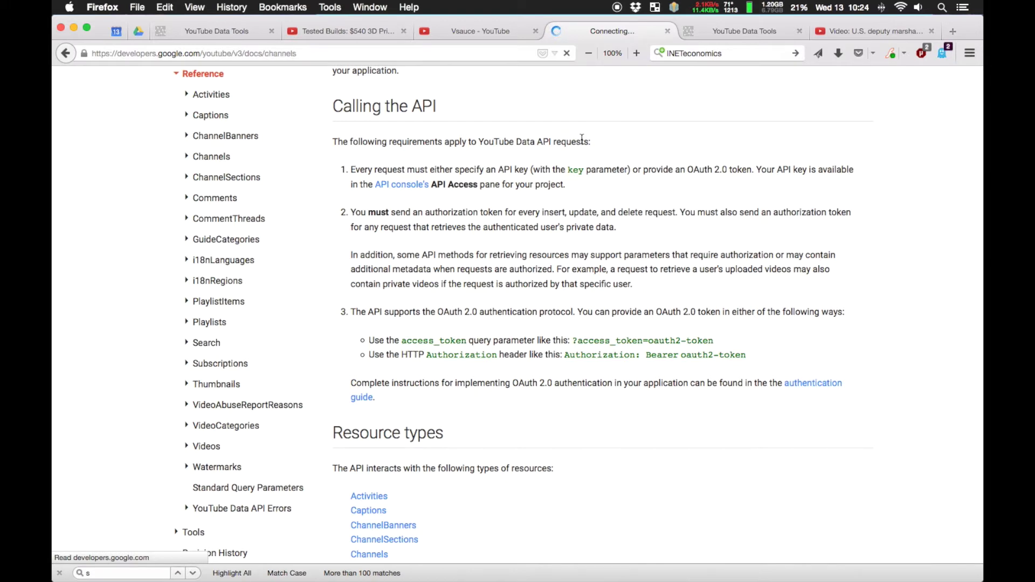
scroll(581, 142, "down", 5)
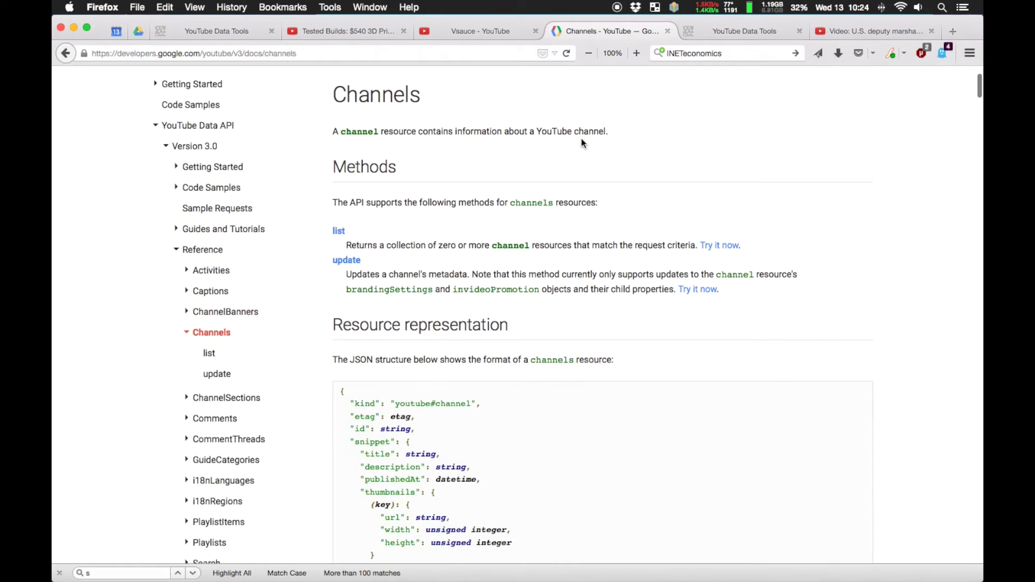
scroll(581, 140, "down", 20)
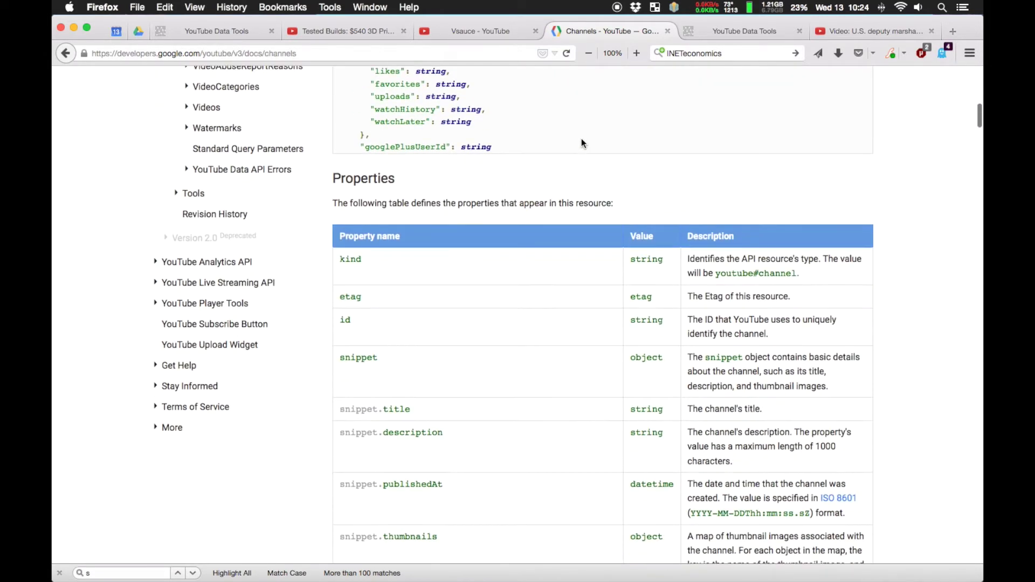
scroll(581, 143, "up", 3)
scroll(581, 143, "down", 10)
scroll(582, 144, "down", 15)
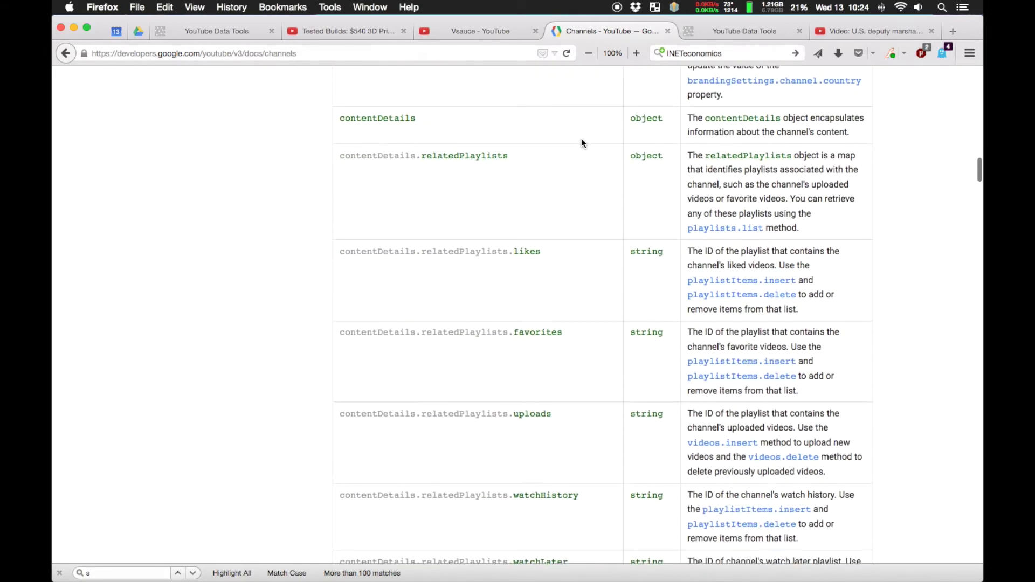
scroll(581, 138, "down", 10)
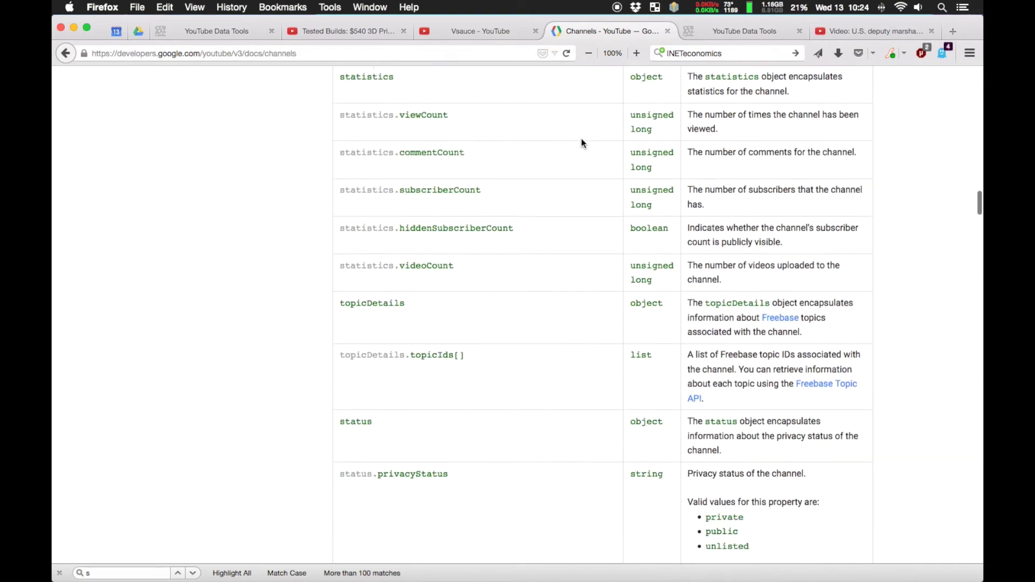
scroll(581, 139, "up", 1)
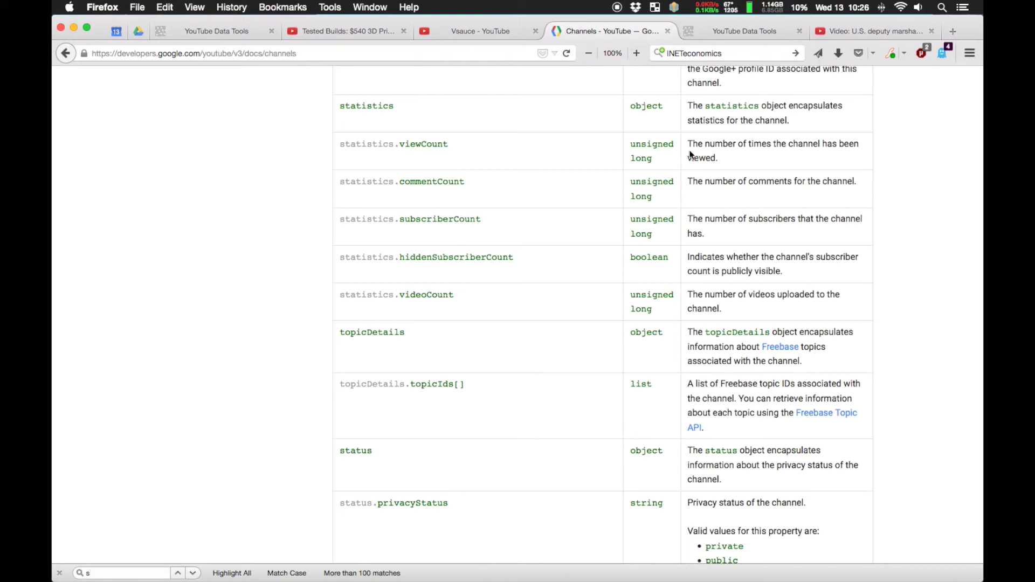
- Open the Video Network module in YouTube Data Tools and view the API documentation for its search/list#relatedToVideoId endpoint
left_click(232, 27)
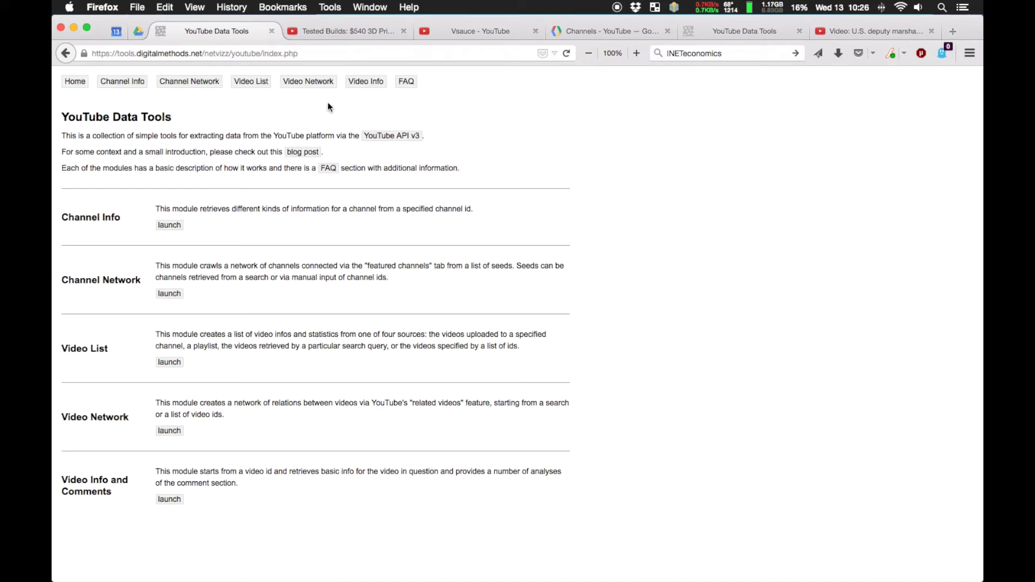
left_click(329, 84)
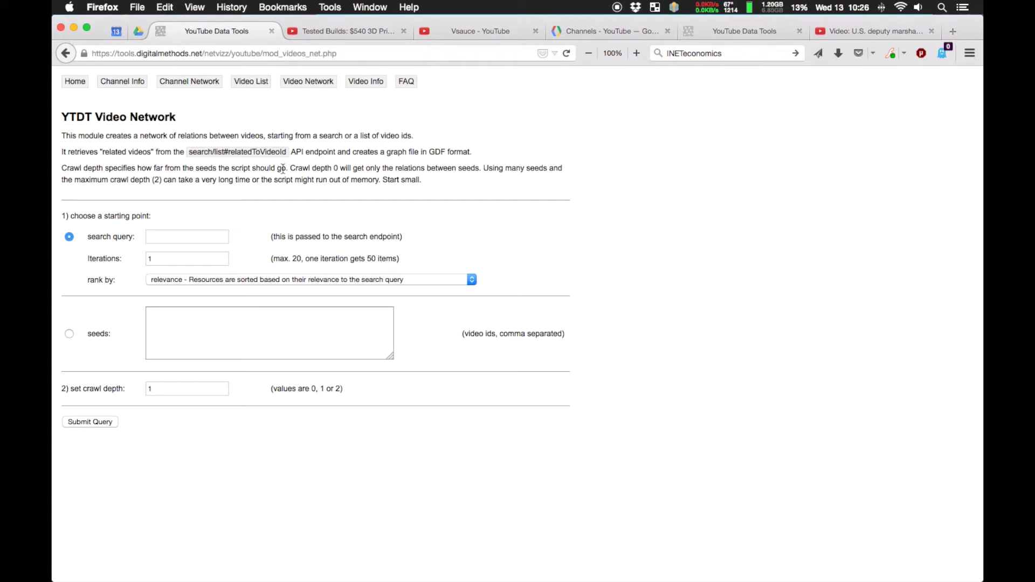
left_click(258, 158)
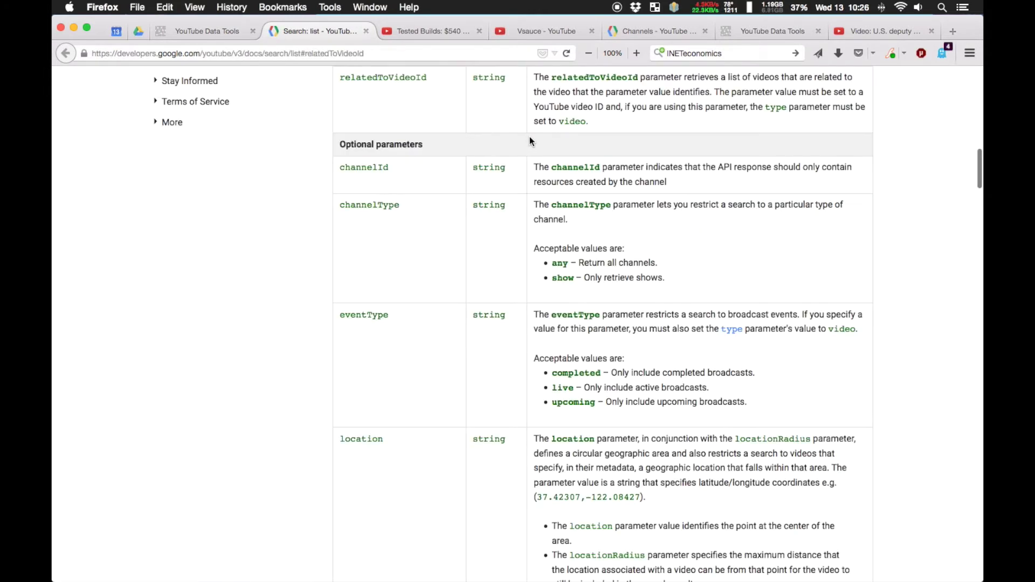
scroll(530, 137, "up", 1)
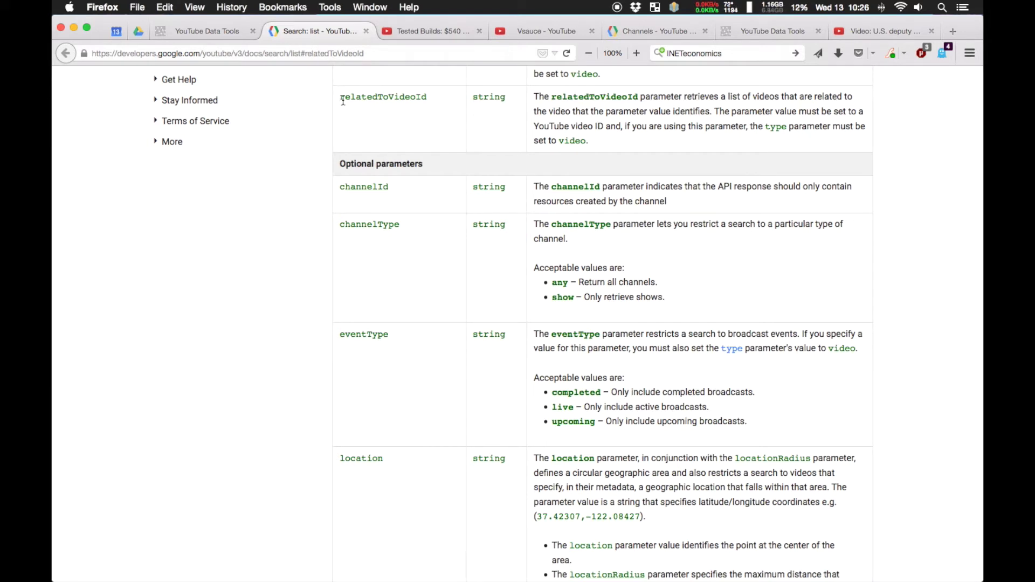
- Highlight the relatedToVideoId parameter and its description in the API documentation, and close that page
mouse_move(340, 98)
left_mouse_down()
mouse_move(430, 96)
mouse_move(340, 99)
left_mouse_up()
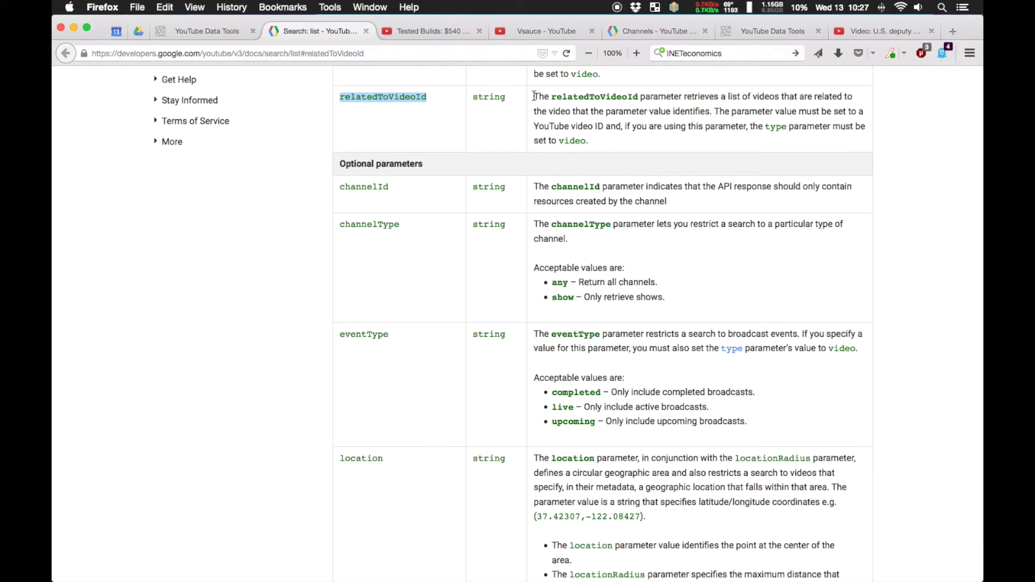
left_click_drag(533, 96, 668, 151)
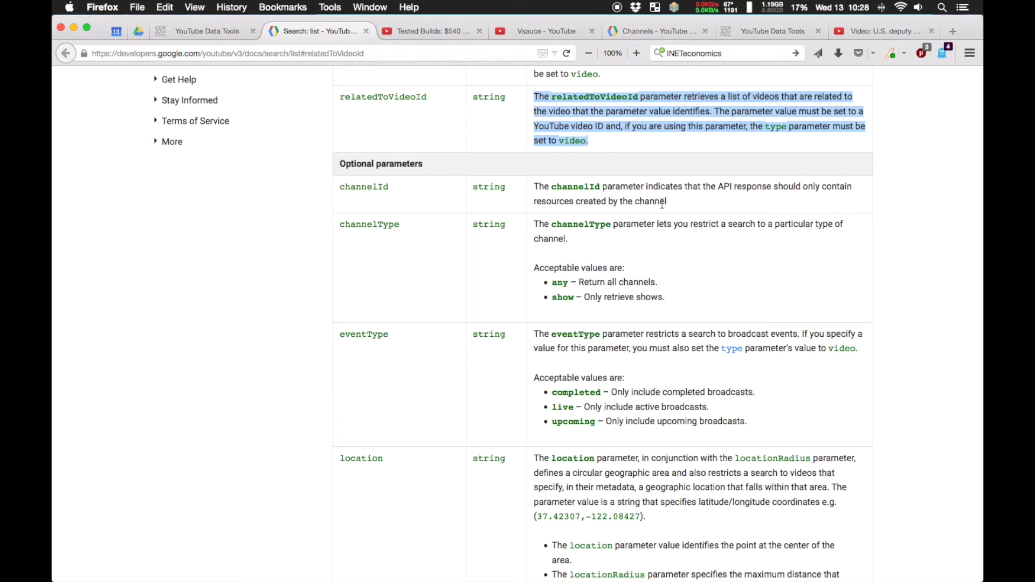
left_click(366, 31)
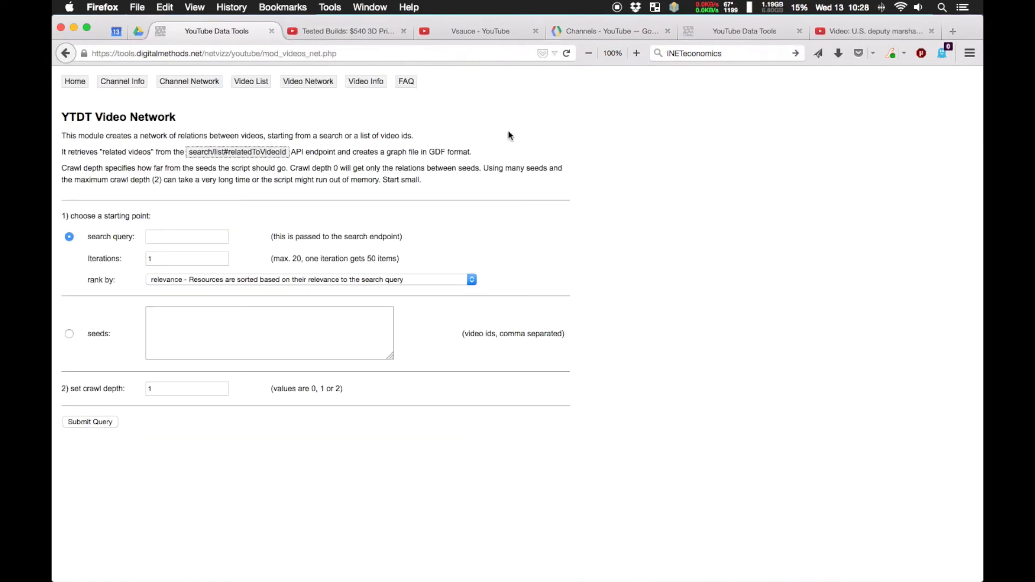
- Return to the YouTube Data Tools overview, launch the Channel Info module and review its hint on where channel ids are found
left_click(74, 85)
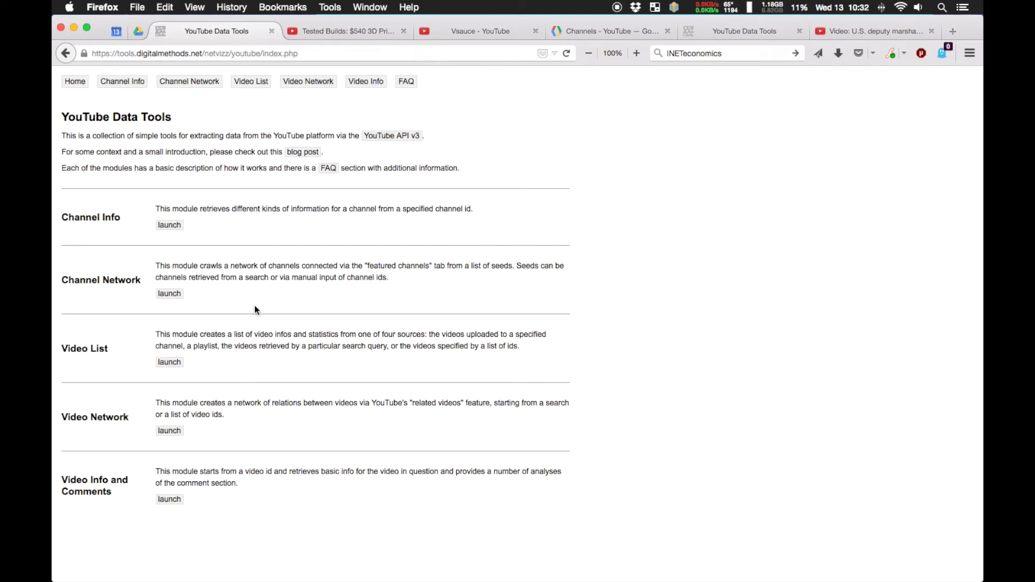
left_click(169, 226)
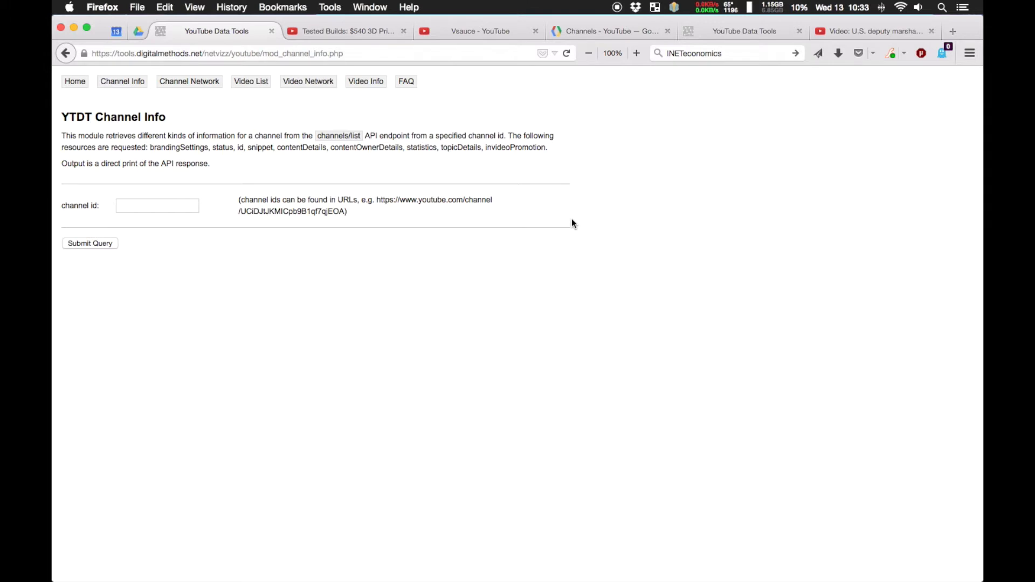
left_click_drag(233, 203, 353, 212)
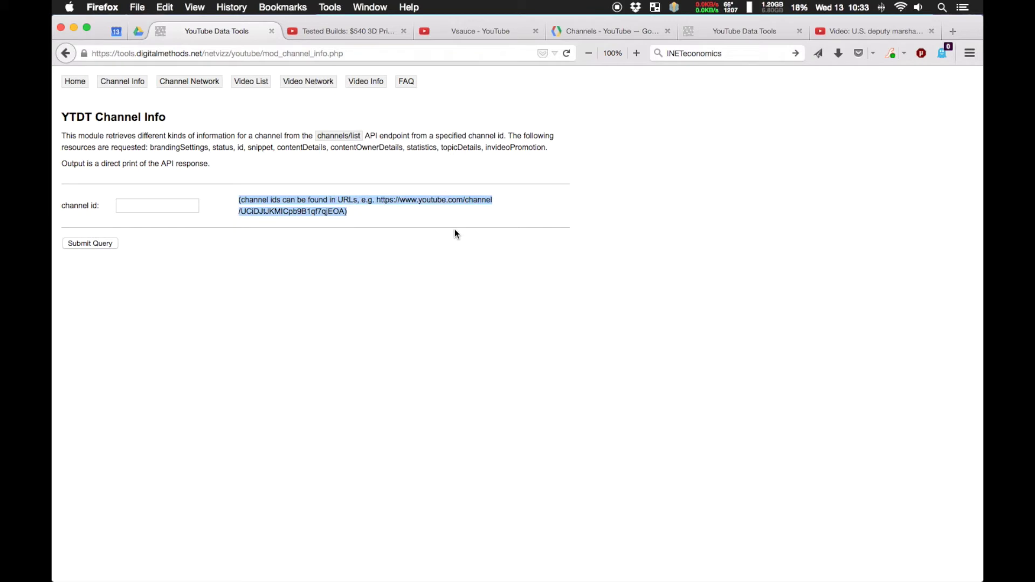
left_click(364, 215)
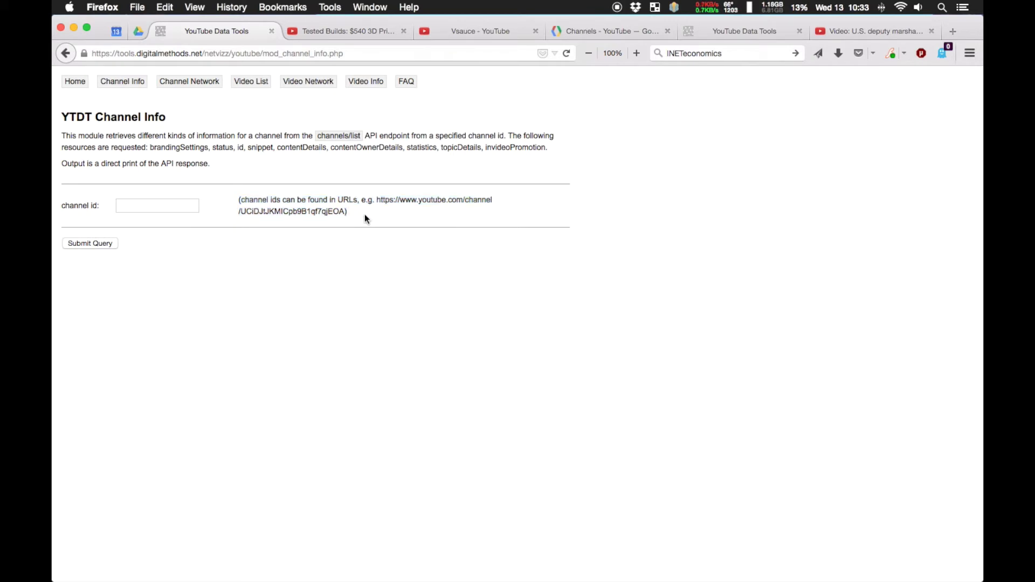
- Open the Tested channel from its 3D printer video on YouTube and copy the channel ID out of the page address
left_click(371, 33)
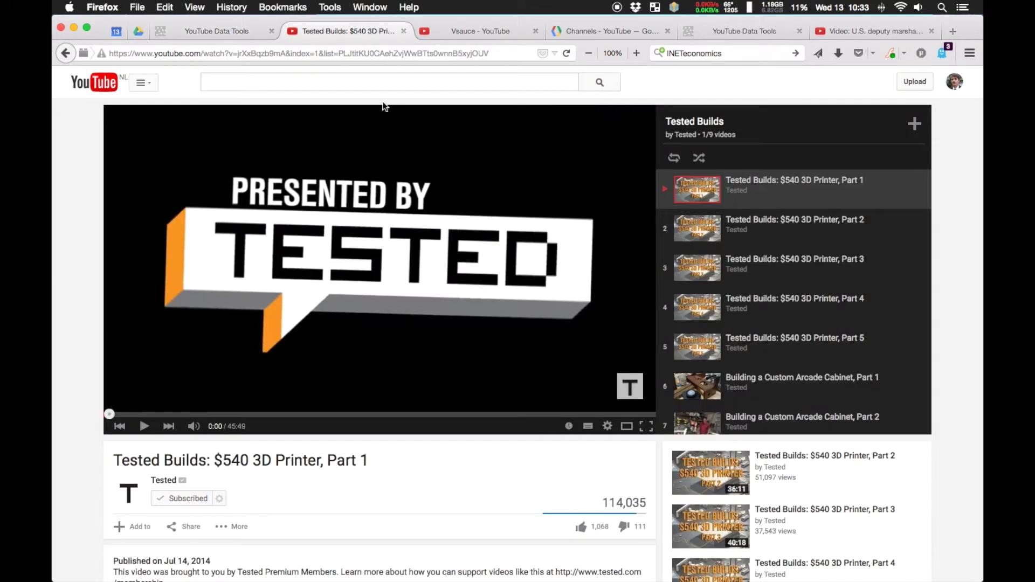
left_click(167, 480)
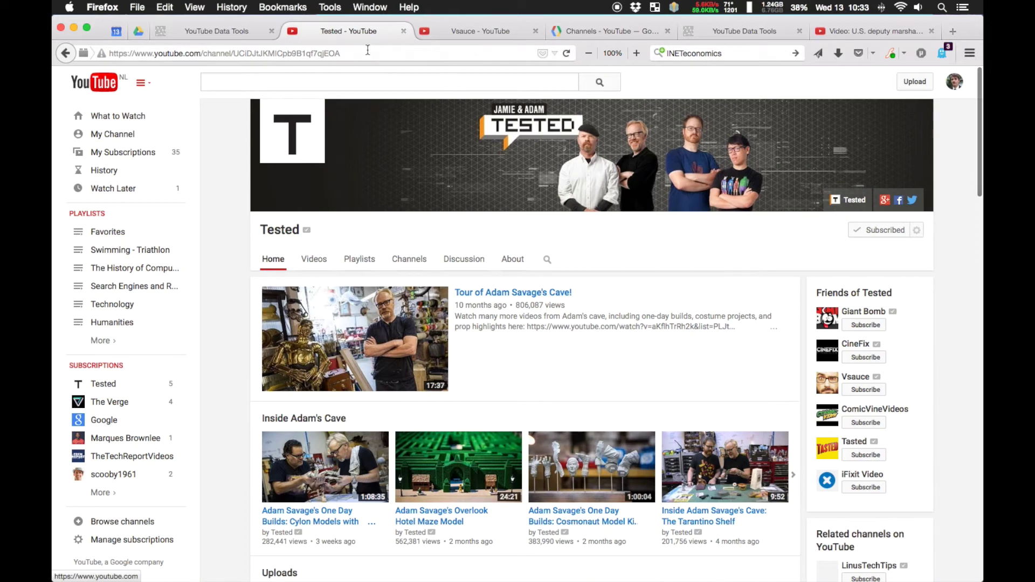
left_click_drag(339, 53, 112, 54)
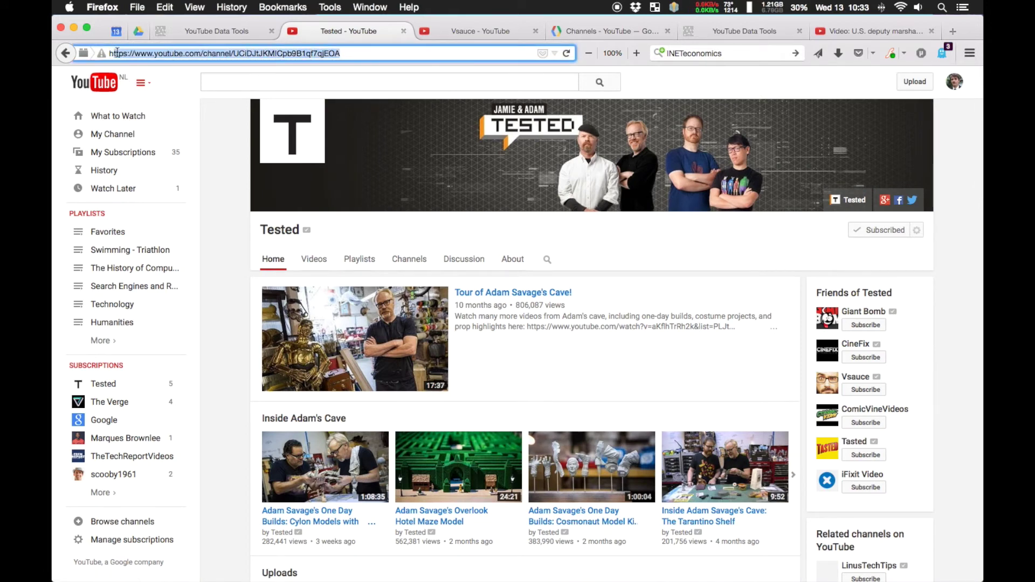
left_click(356, 51)
left_click_drag(353, 52, 234, 54)
key("super+c")
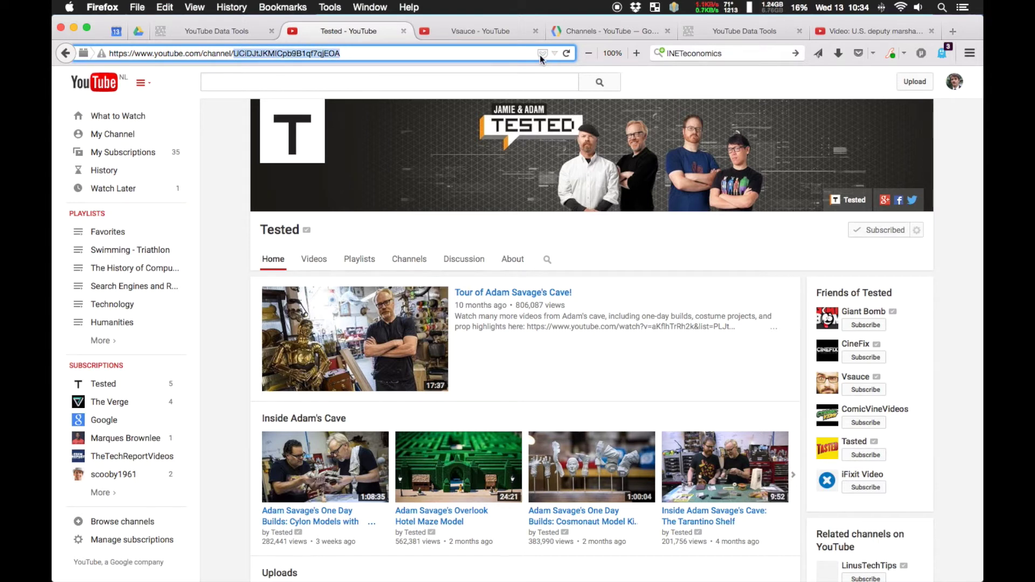
- Query the Channel Info module of YouTube Data Tools with the Tested channel ID UCiDJtJKMICpb9B1qf7qjEOA
left_click(245, 34)
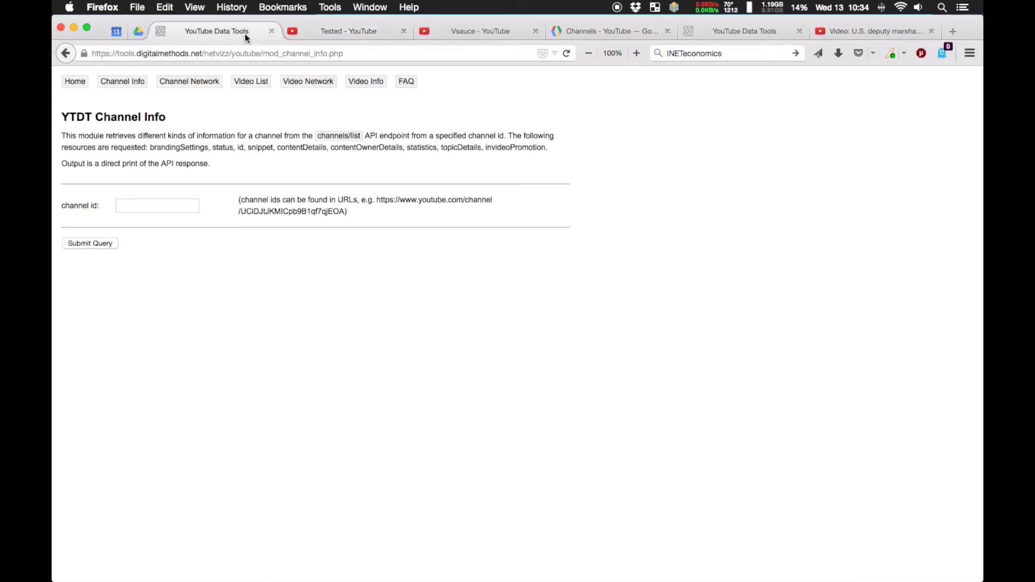
left_click(198, 208)
key("super+v")
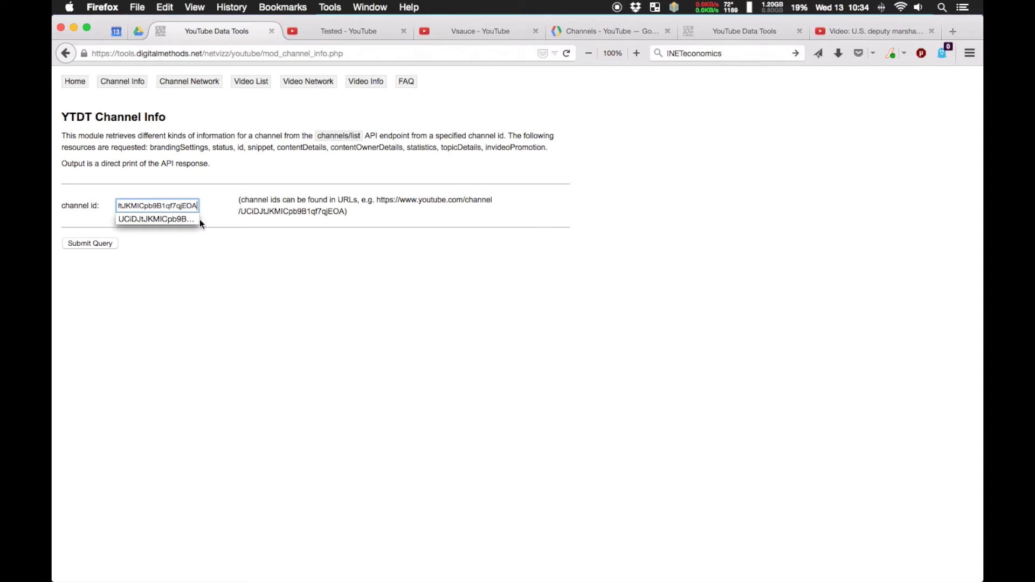
left_click(185, 221)
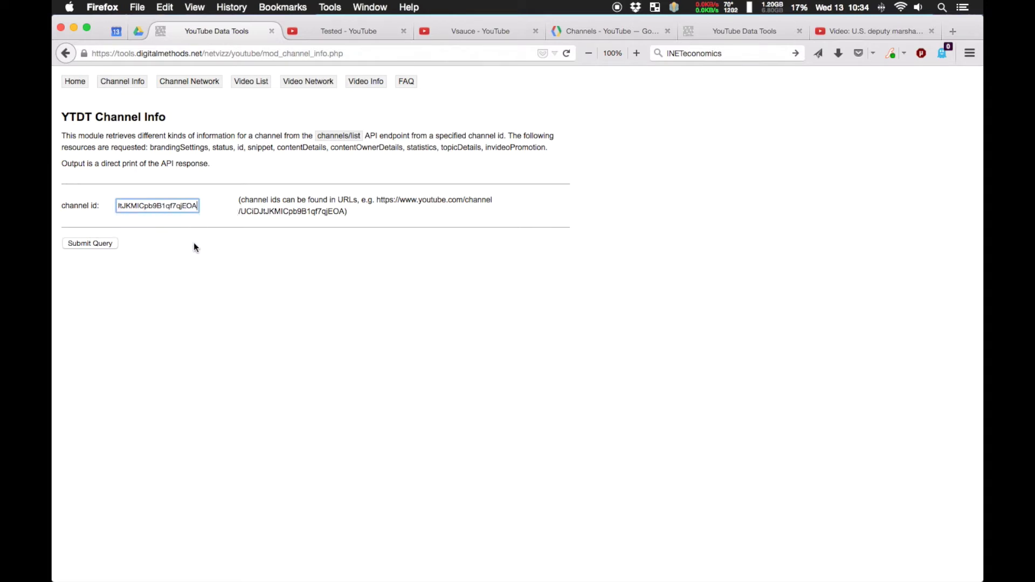
left_click(90, 245)
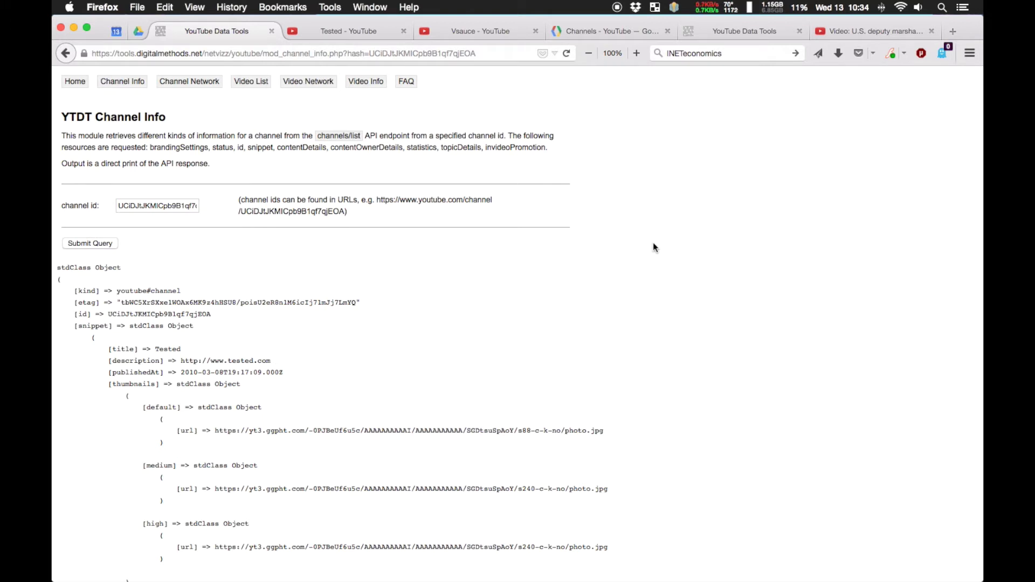
- Compare the Tested channel's address with the username-based address of the Vsauce channel and look over the Vsauce page
left_click(364, 34)
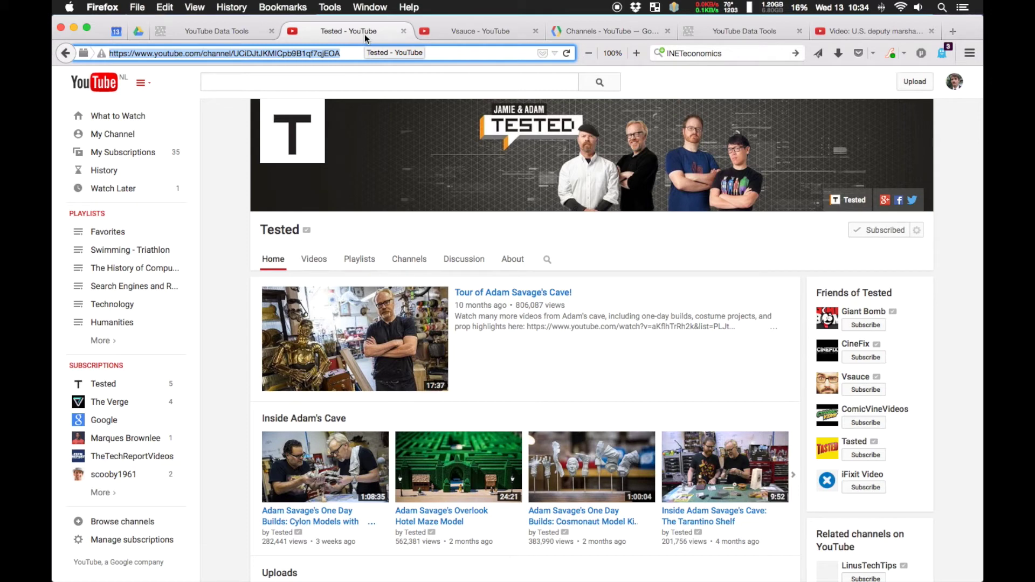
left_click(264, 54)
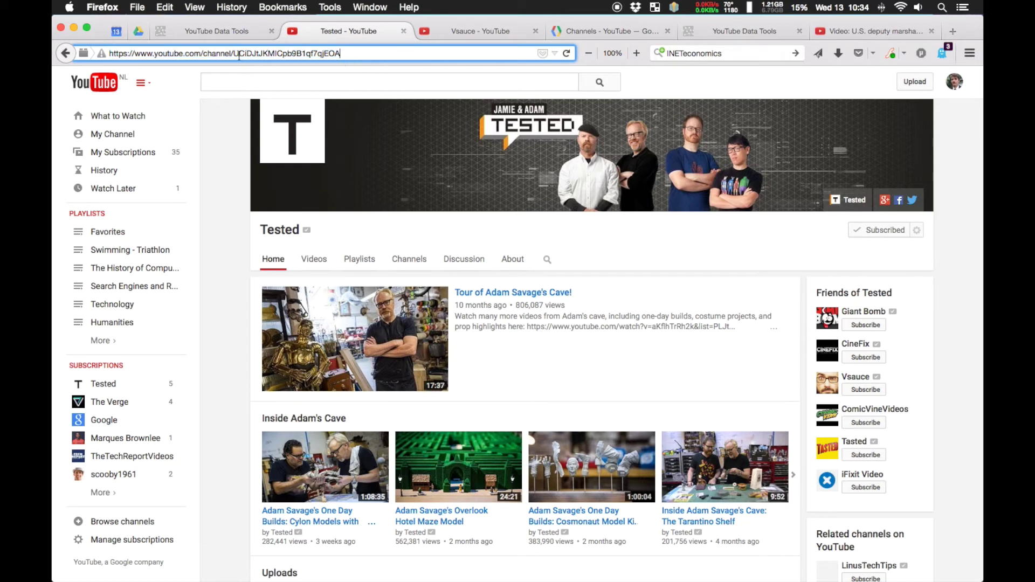
left_click(454, 33)
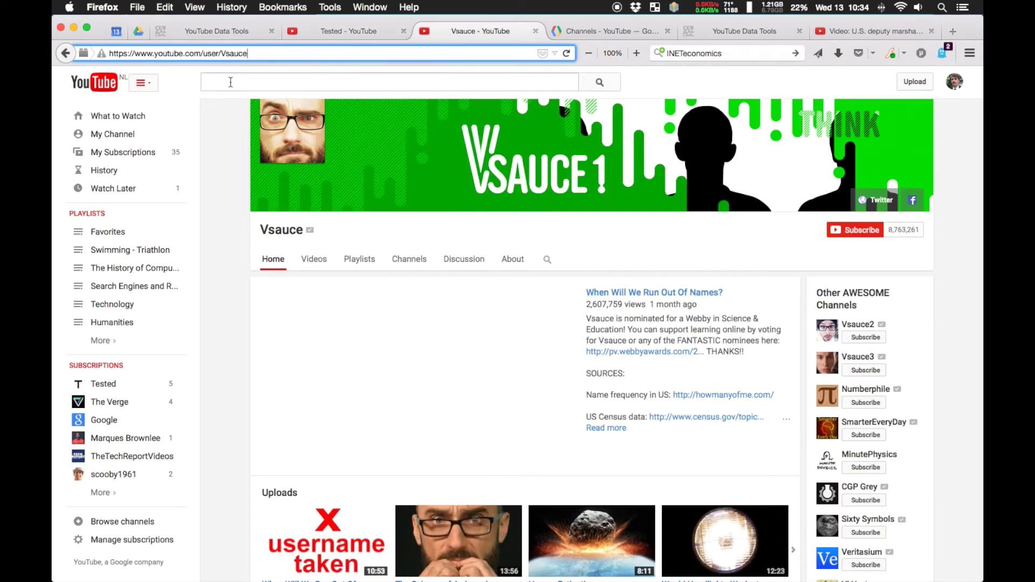
left_click_drag(248, 53, 108, 53)
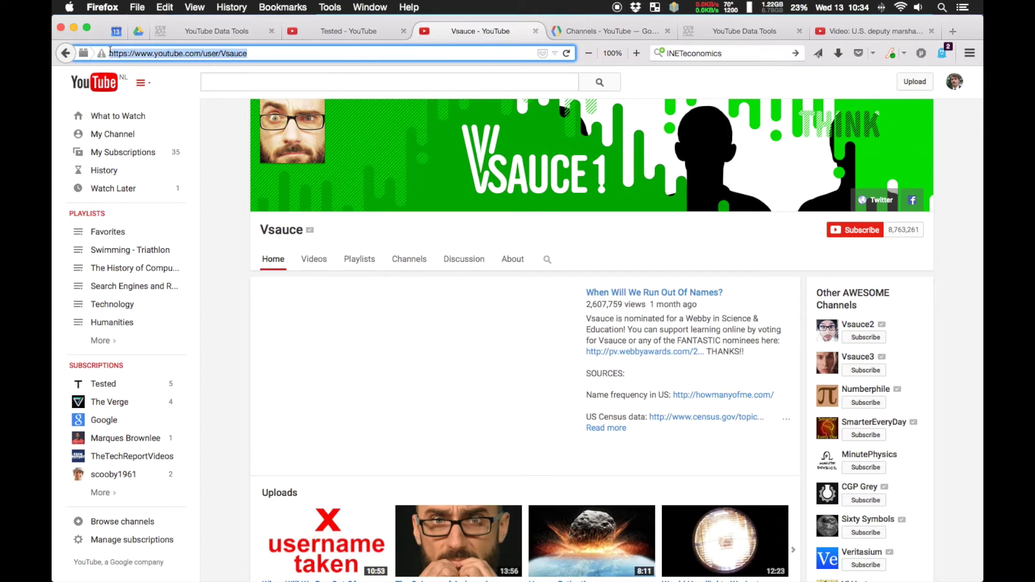
left_click(277, 52)
scroll(436, 250, "down", 5)
scroll(435, 250, "down", 10)
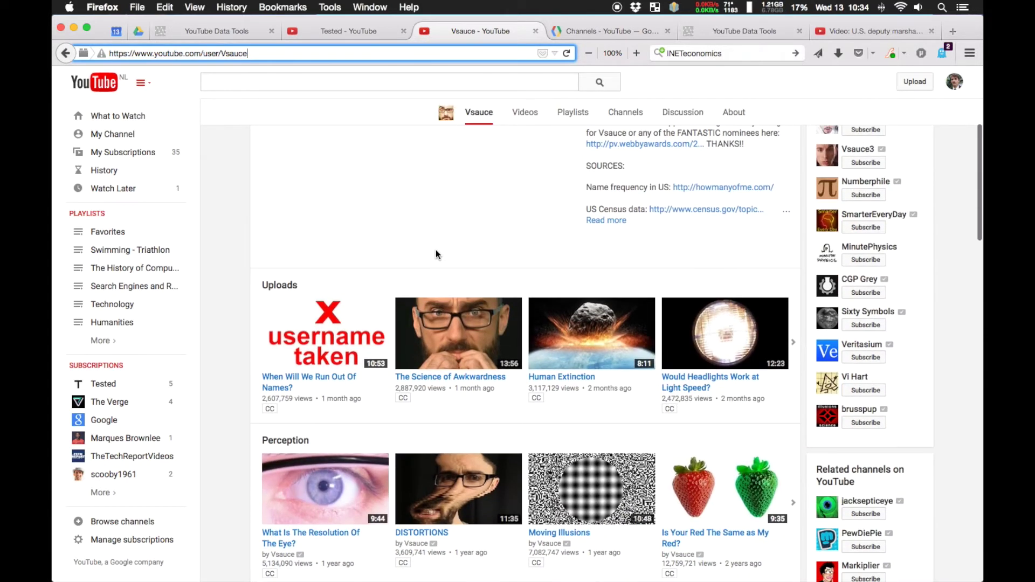
scroll(435, 250, "up", 15)
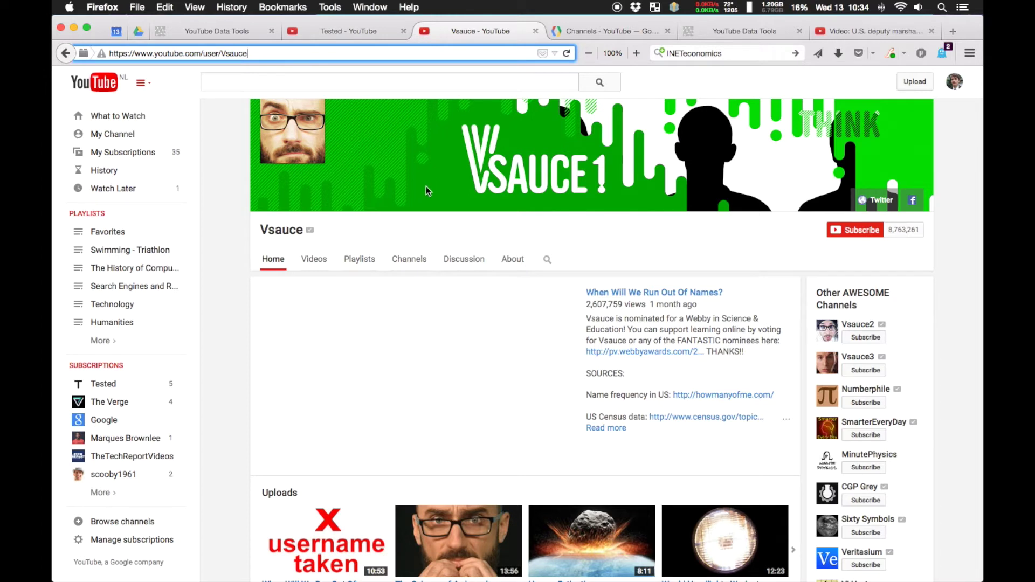
- Copy the Vsauce channel ID from the RSS link in the channel page's source code and close the source
right_click(440, 226)
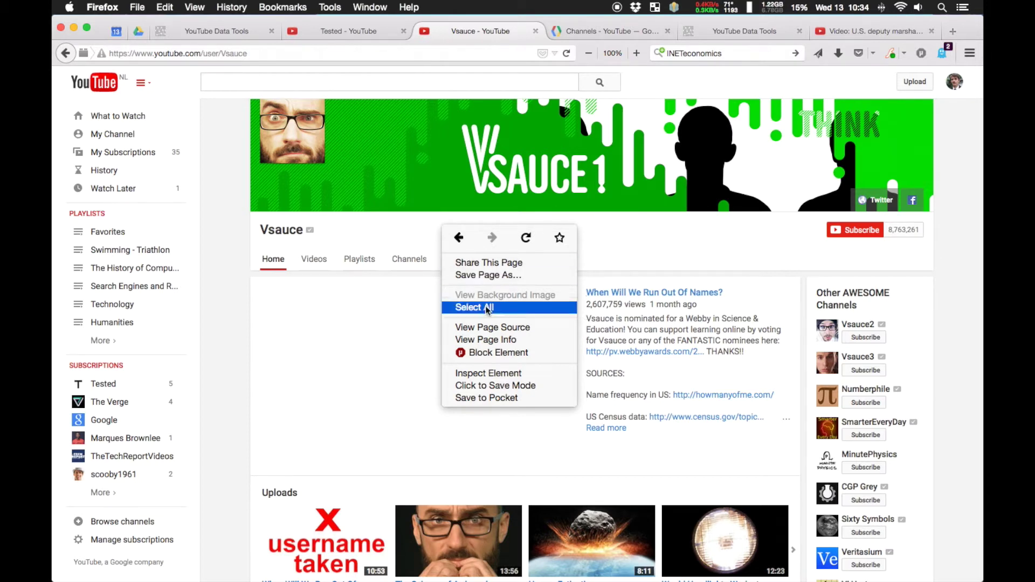
left_click(492, 327)
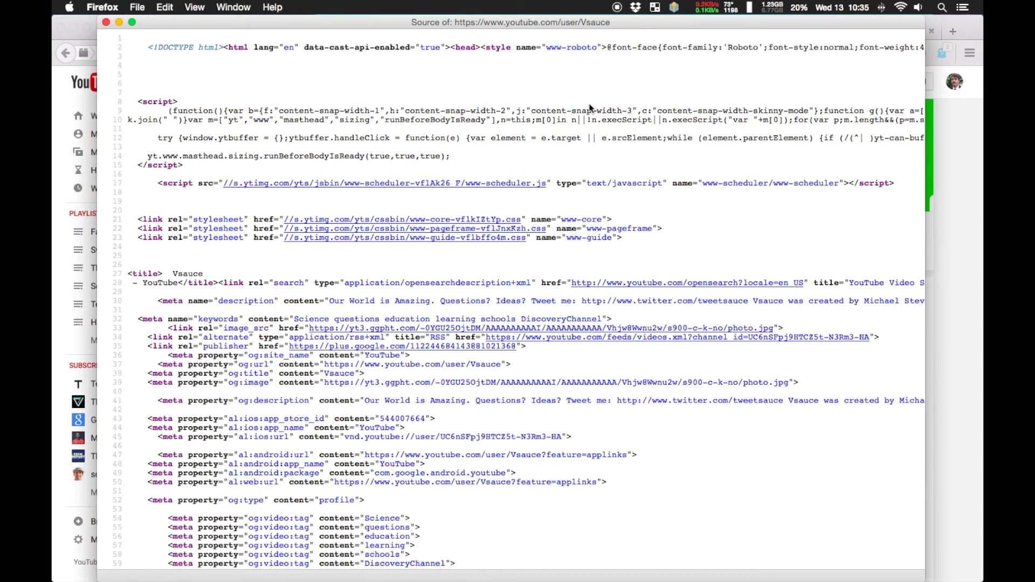
left_click_drag(143, 338, 903, 337)
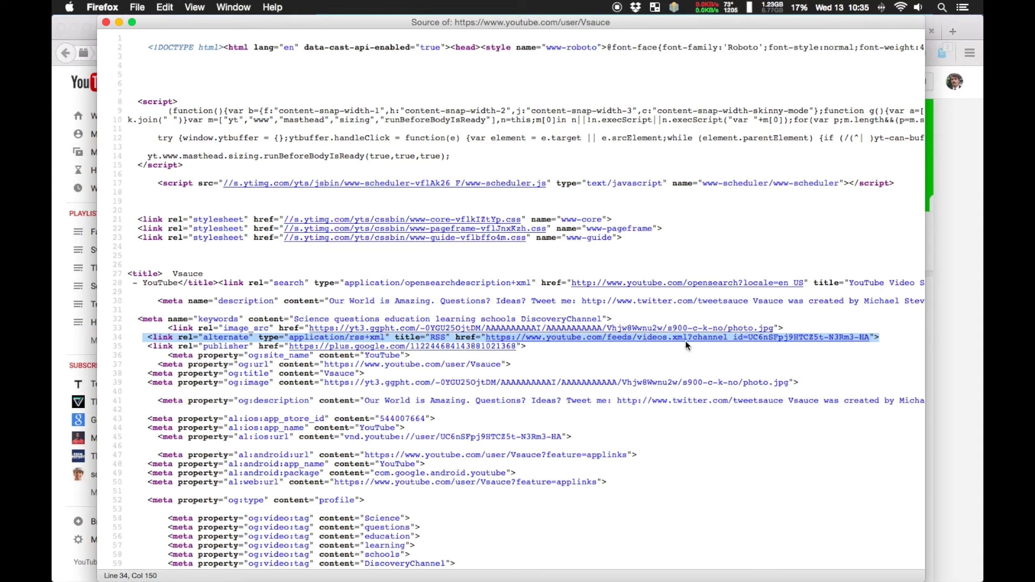
left_click(885, 341)
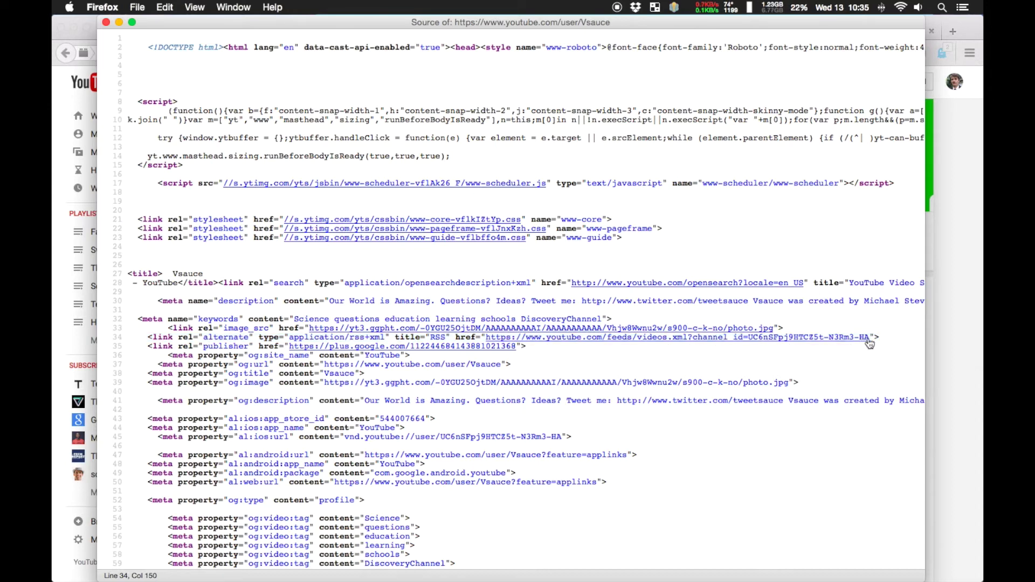
left_click_drag(868, 338, 748, 338)
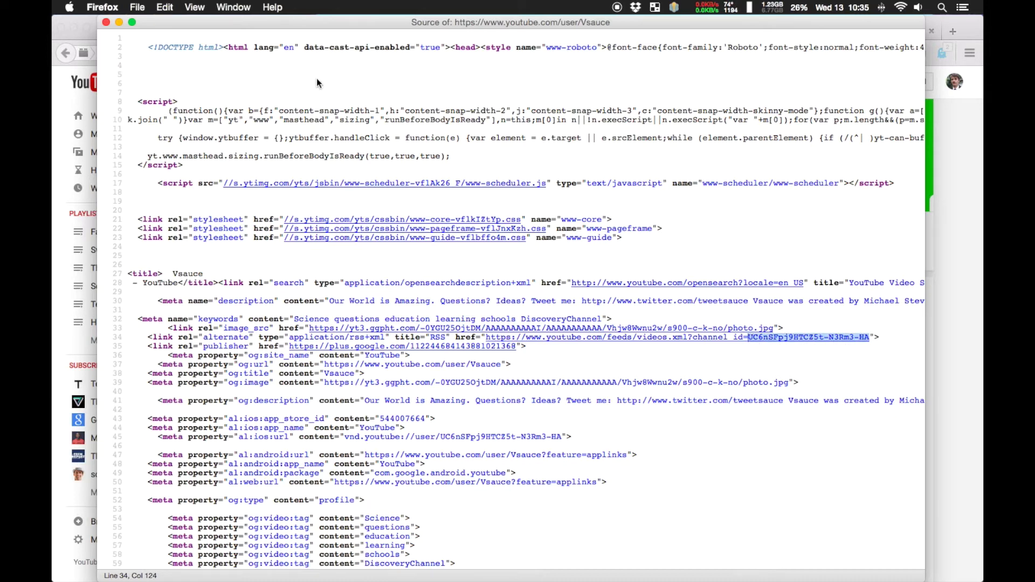
left_click(106, 22)
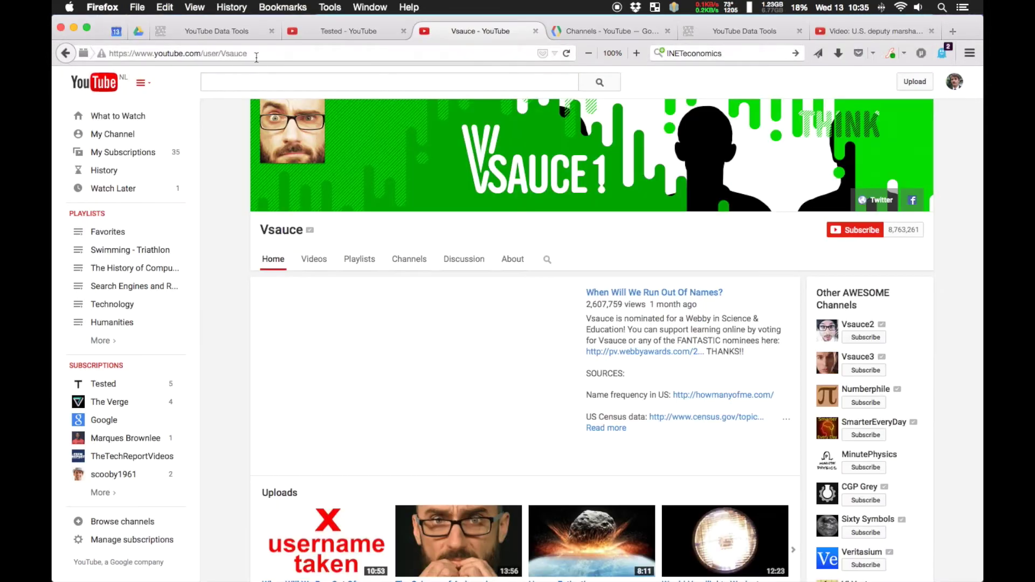
- Replace the channel id in the Channel Info module with UC6nSFpj9HTCZ5t-N3Rm3-HA and submit the query
left_click(243, 33)
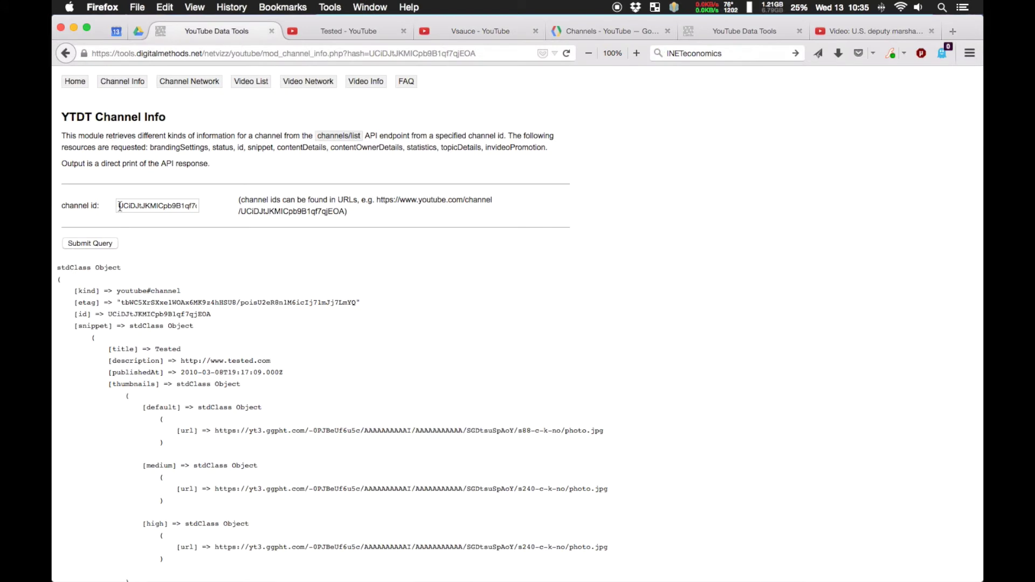
left_click_drag(122, 208, 247, 208)
key("BackSpace")
type("UC6nSFpj9HTCZ5t-N3Rm3-HA")
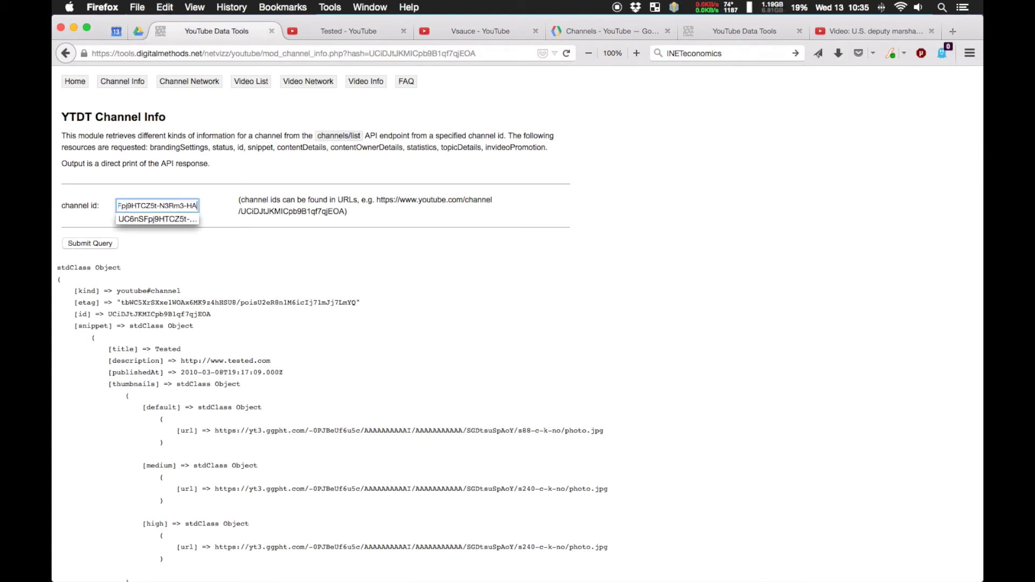
left_click(83, 247)
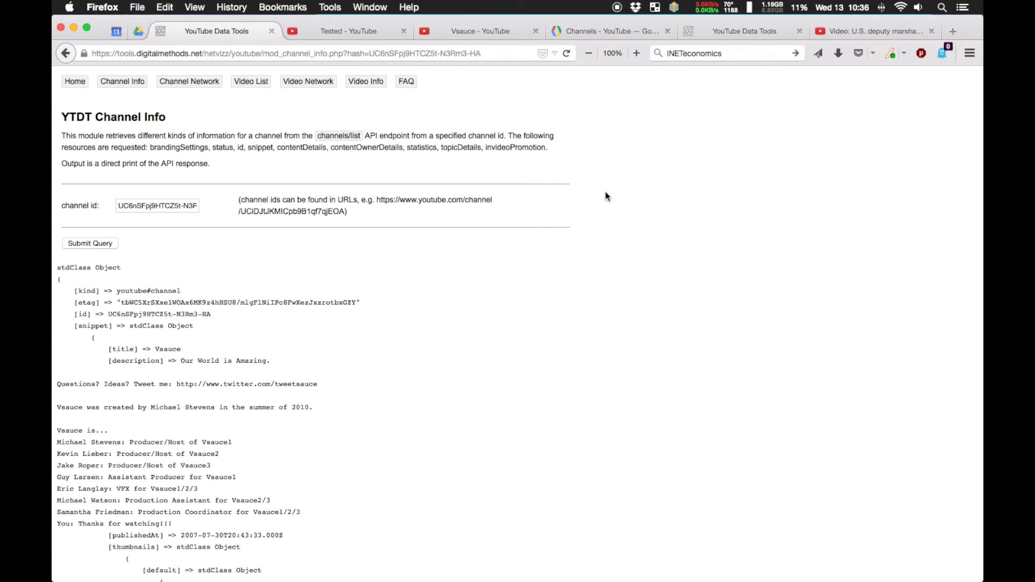
- Examine the Channel Info output for Vsauce, including its branding settings, featured channels, related playlists and statistics
scroll(524, 231, "down", 3)
scroll(524, 230, "down", 2)
scroll(429, 175, "down", 15)
scroll(429, 176, "down", 15)
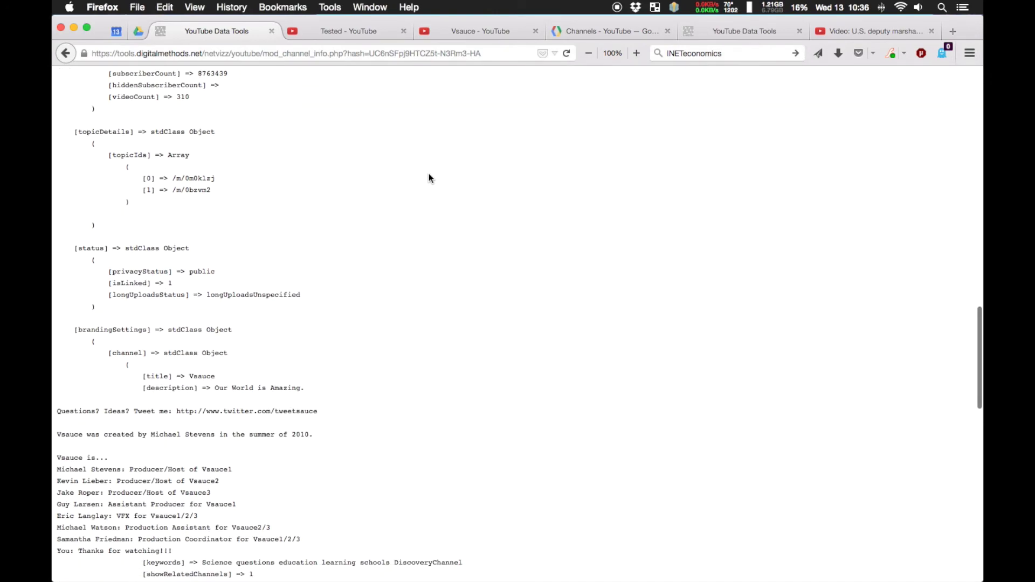
scroll(429, 177, "down", 15)
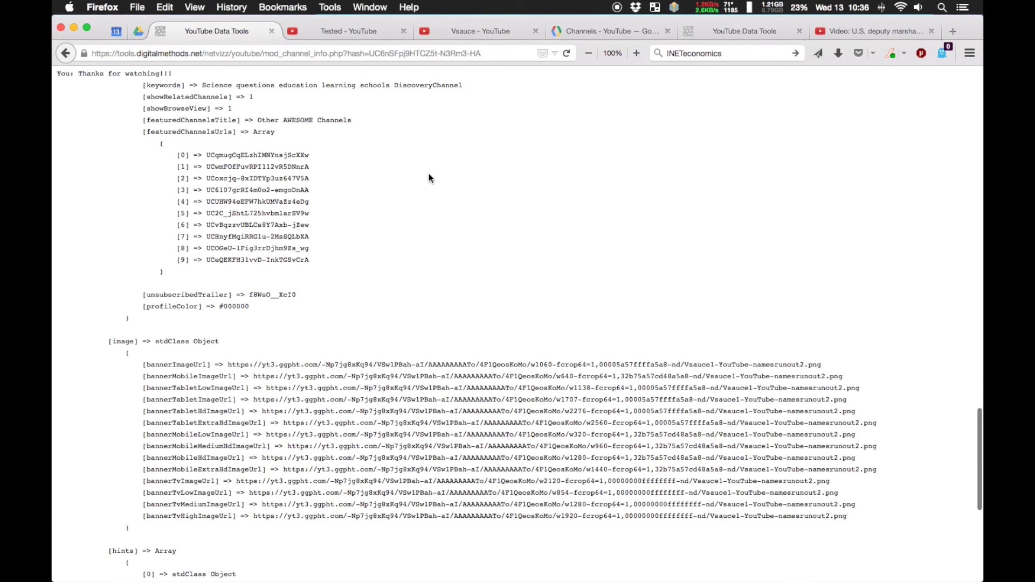
scroll(429, 176, "down", 10)
key("super+Up")
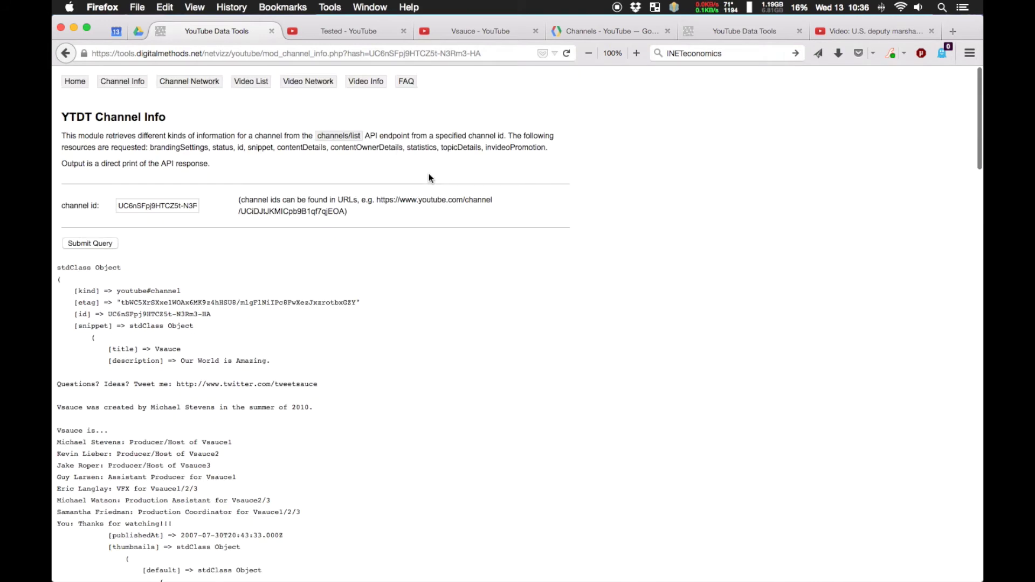
scroll(453, 168, "down", 8)
scroll(453, 172, "down", 6)
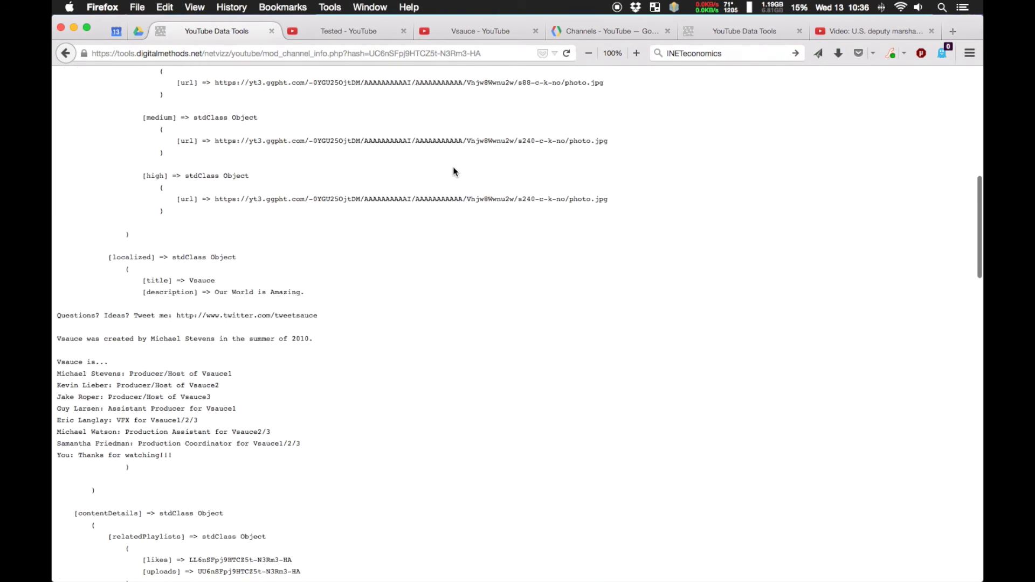
scroll(454, 171, "down", 2)
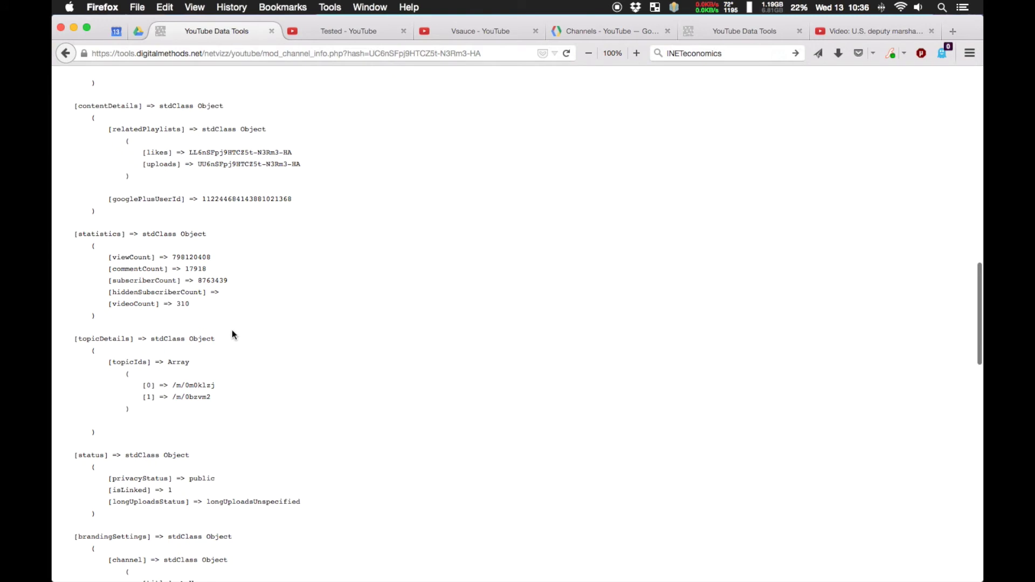
- Examine the statistics, snippet, thumbnails, localized description and content details in the Vsauce Channel Info output
left_click_drag(203, 305, 60, 231)
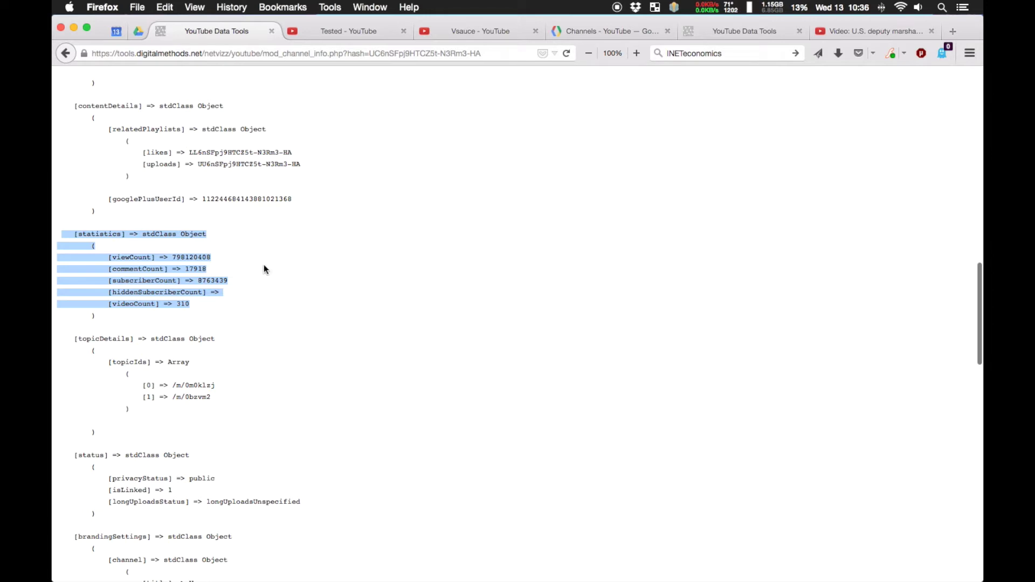
left_click(356, 252)
scroll(385, 217, "up", 1)
scroll(383, 216, "up", 10)
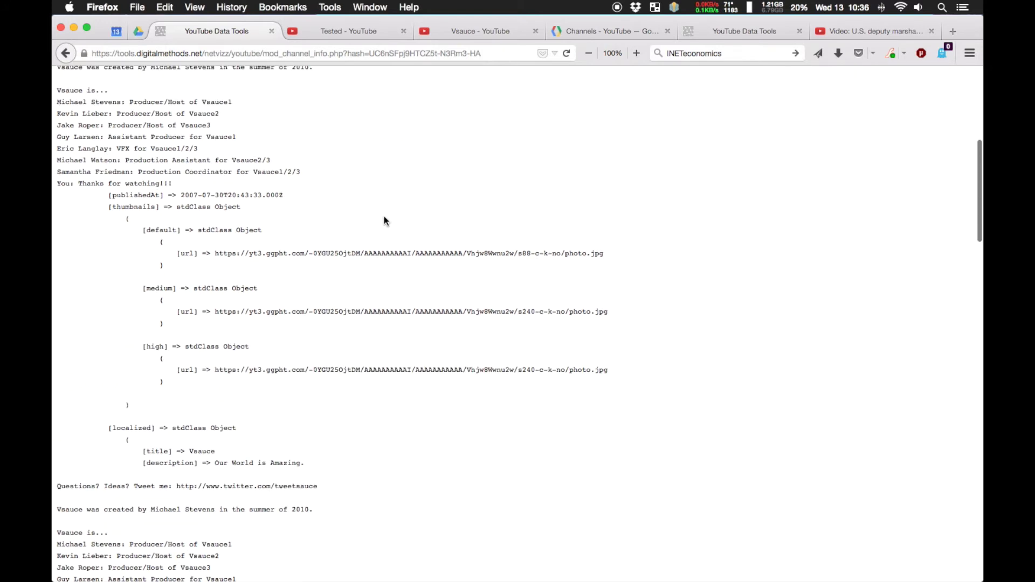
scroll(383, 217, "up", 4)
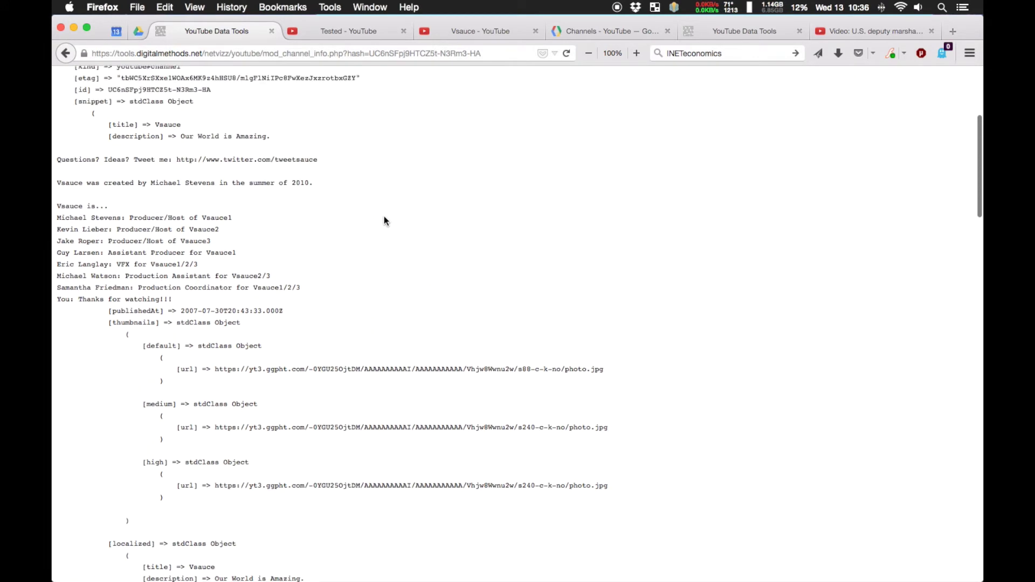
scroll(384, 221, "up", 4)
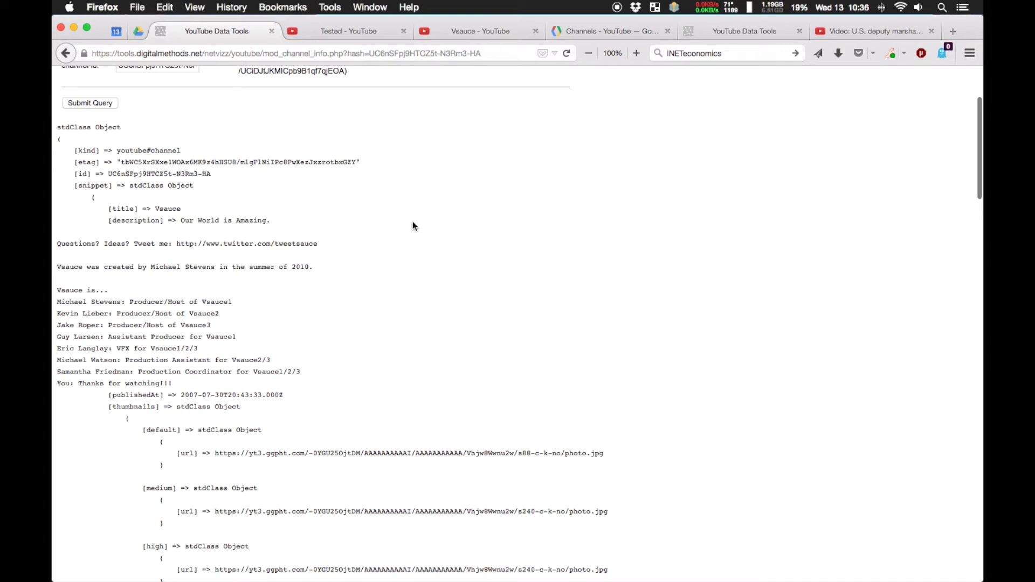
scroll(436, 209, "down", 1)
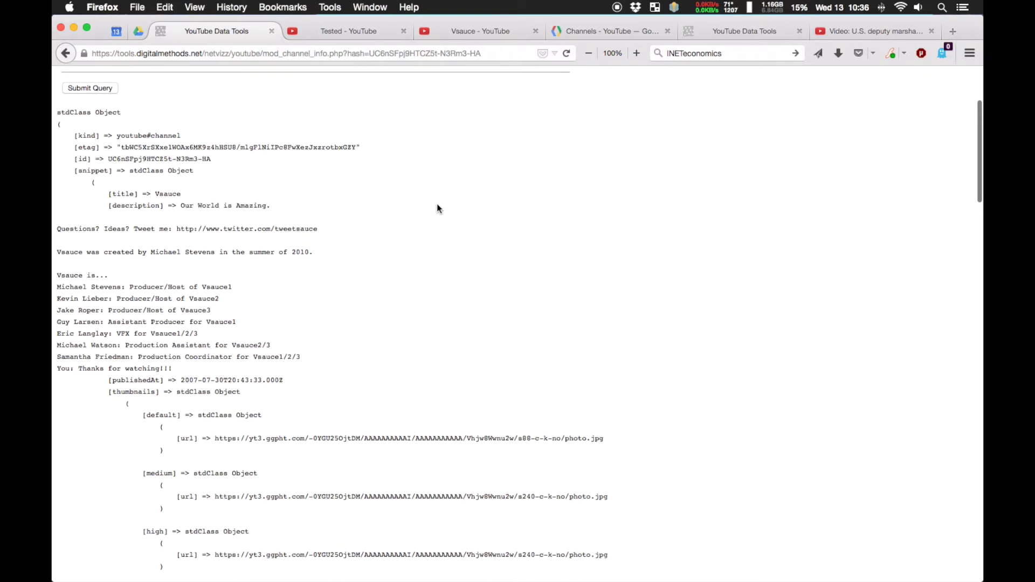
scroll(438, 209, "down", 6)
scroll(438, 209, "down", 1)
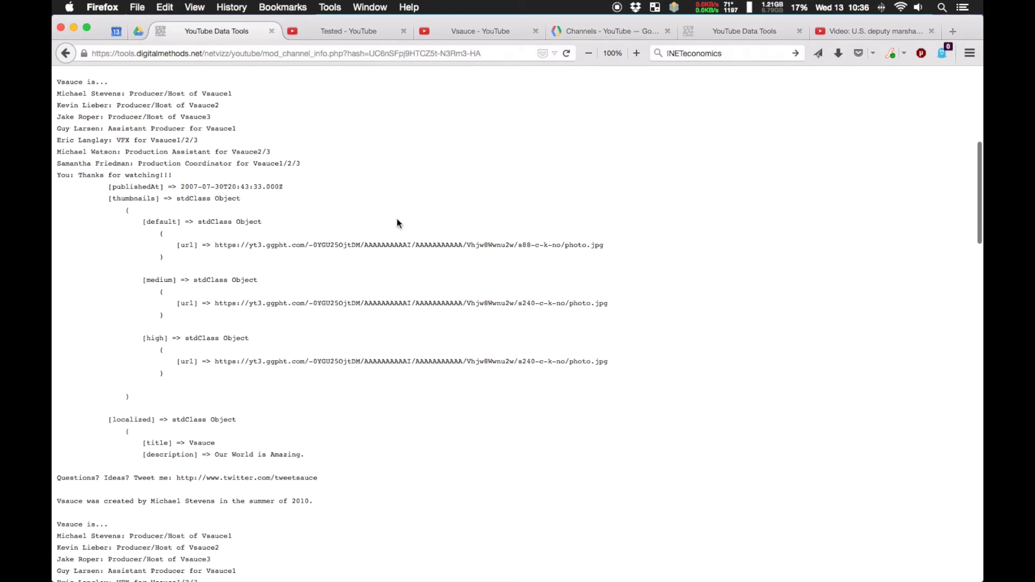
scroll(388, 222, "down", 1)
scroll(719, 217, "down", 11)
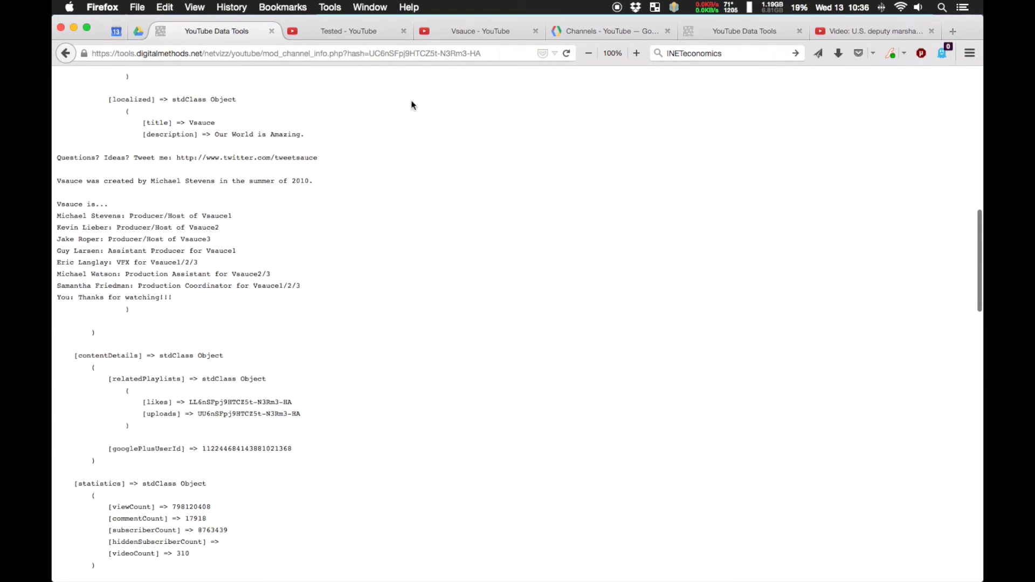
scroll(548, 158, "down", 9)
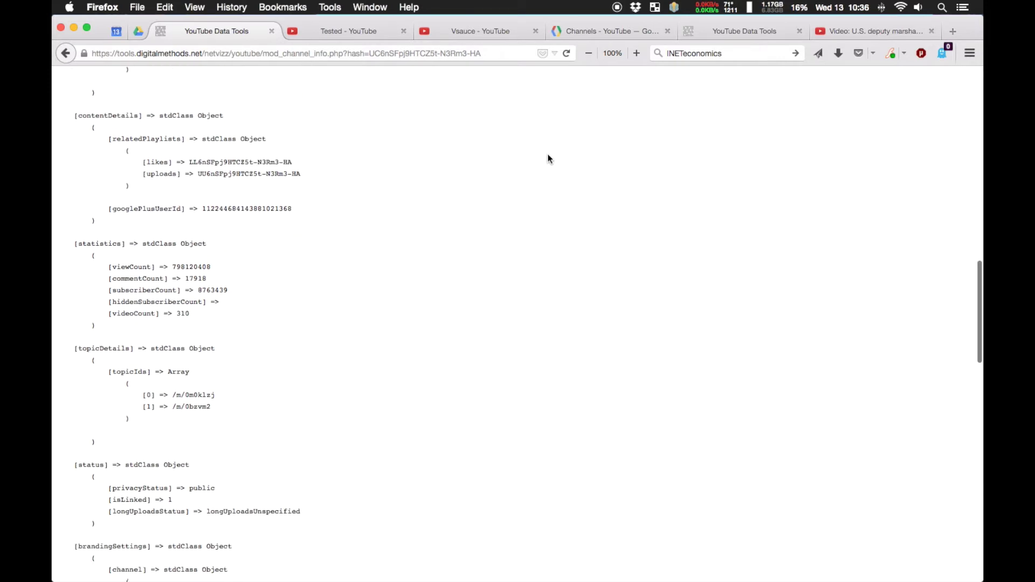
scroll(548, 158, "down", 1)
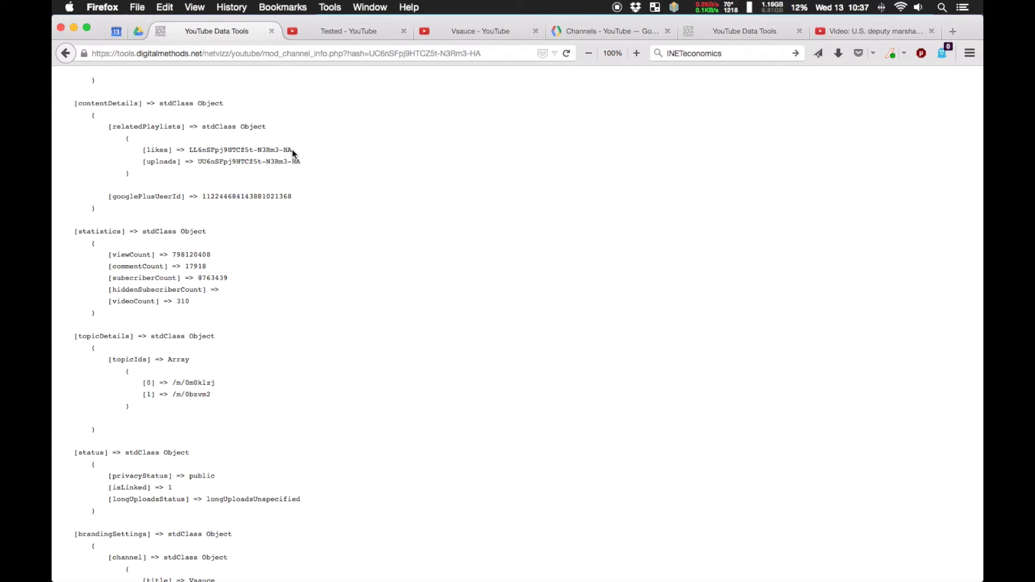
- Inspect the likes playlist ID, the featuredChannelsUrls array and the banner image and hints sections of the Vsauce output
left_click_drag(292, 152, 189, 149)
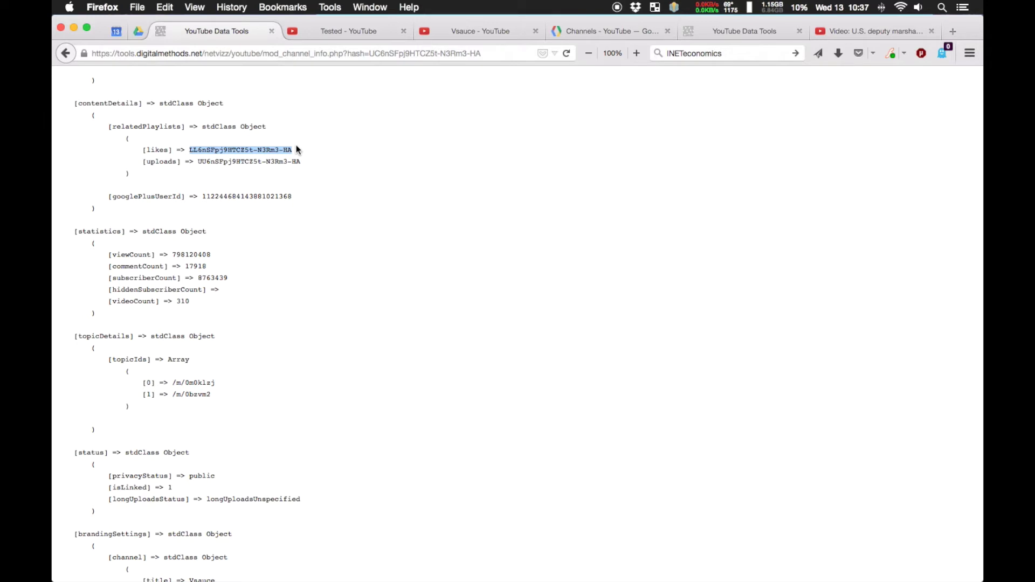
scroll(296, 146, "down", 1)
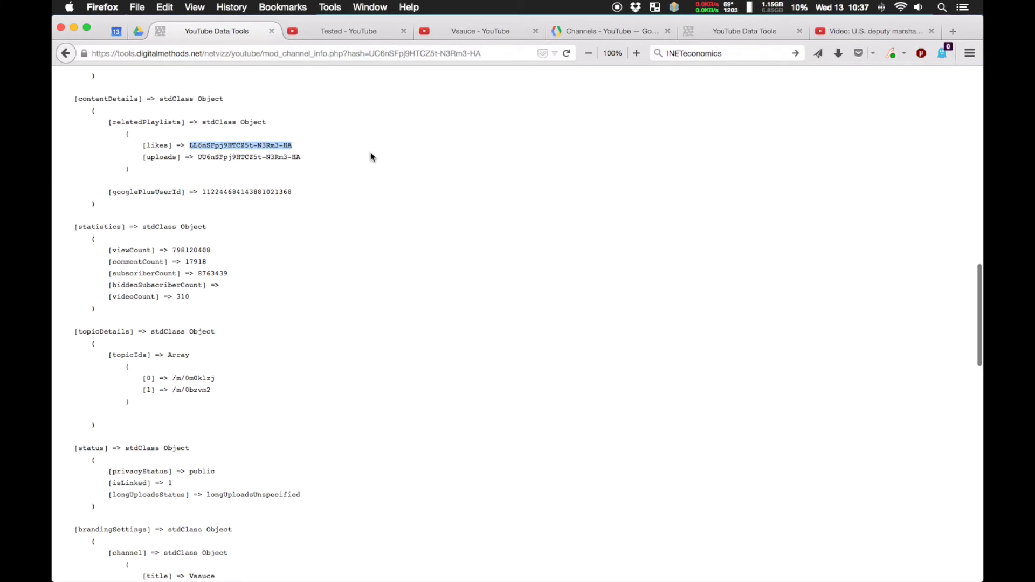
scroll(370, 155, "down", 15)
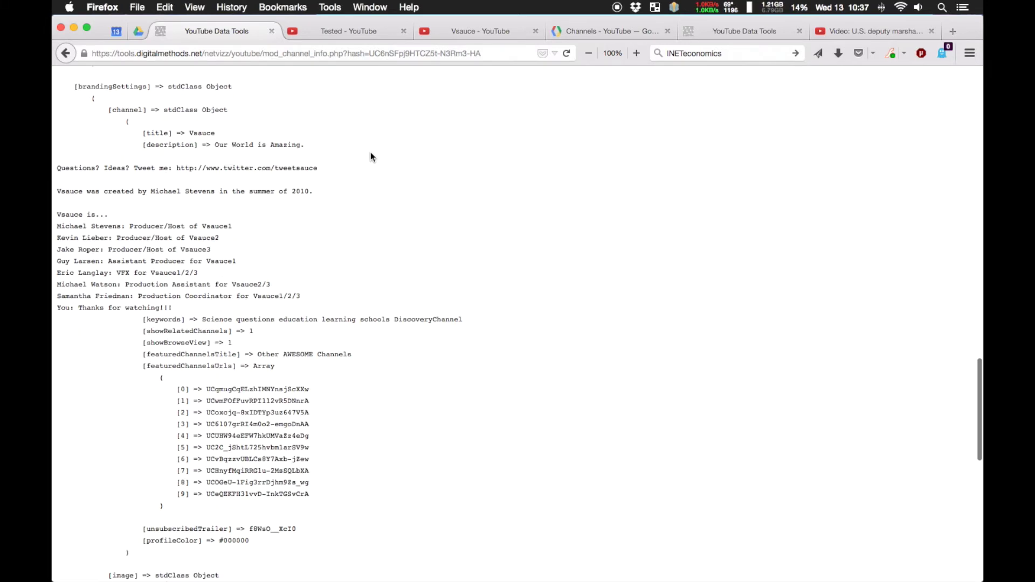
scroll(370, 155, "down", 5)
left_click_drag(146, 231, 287, 370)
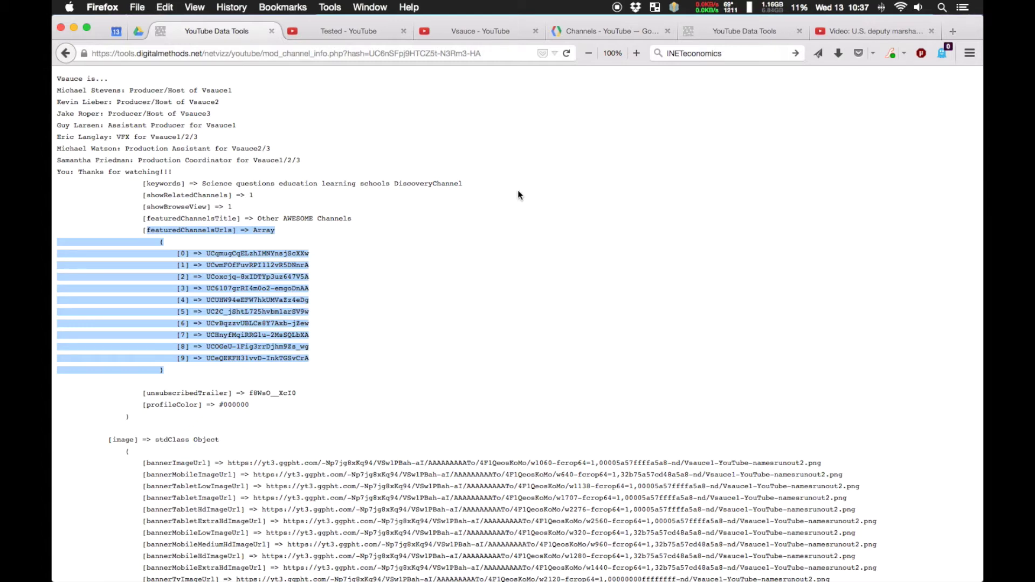
scroll(513, 195, "down", 2)
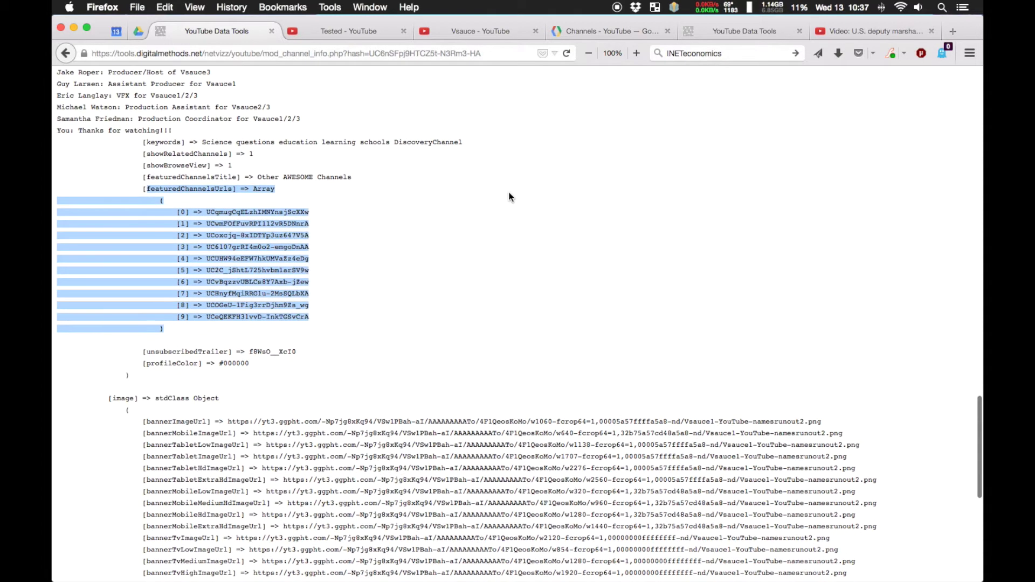
scroll(502, 187, "down", 10)
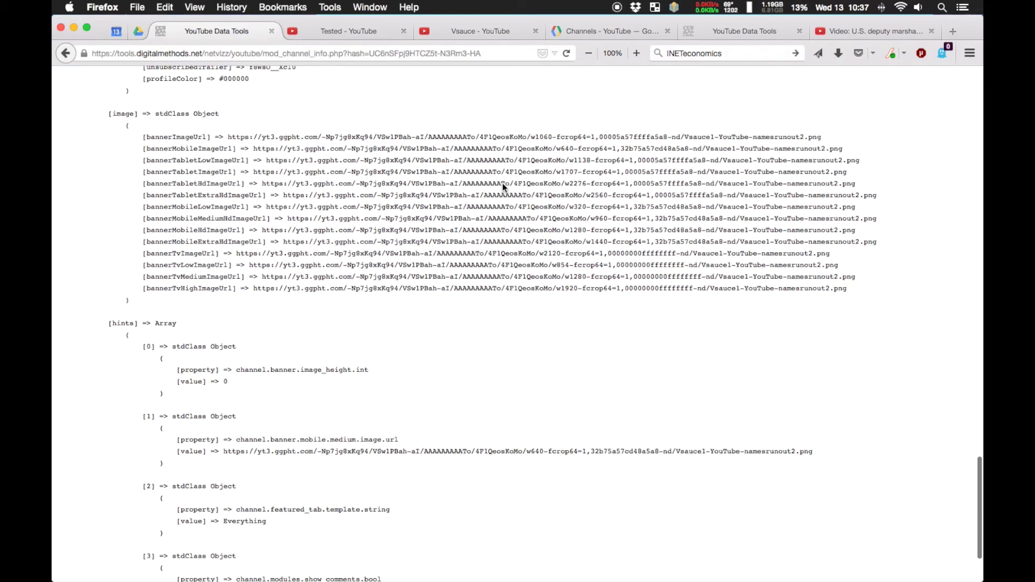
scroll(503, 184, "down", 2)
- Open the Channel Network module and compare its featured-channels description with the channels listed on Tested's YouTube page
scroll(502, 184, "up", 20)
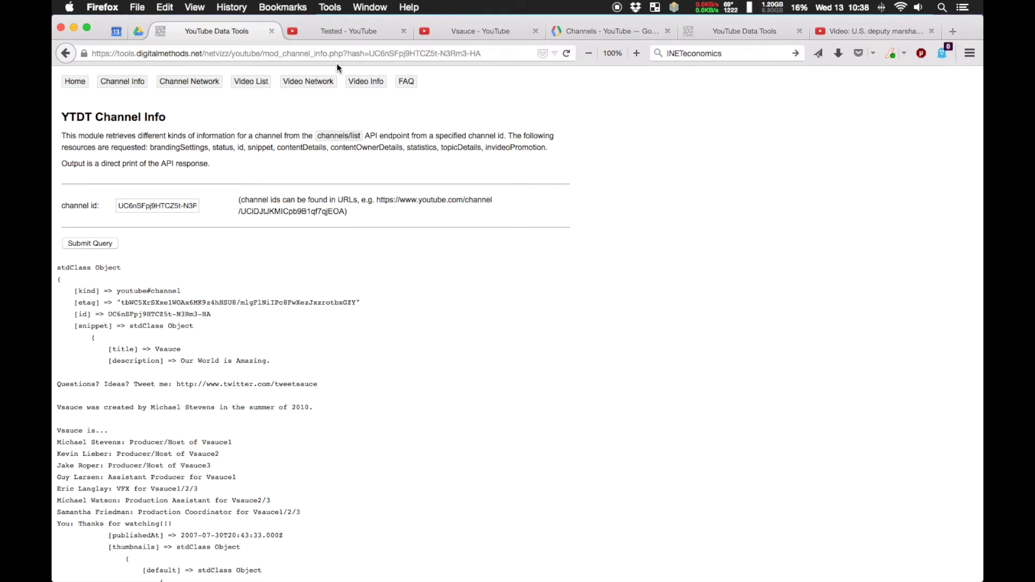
left_click(185, 86)
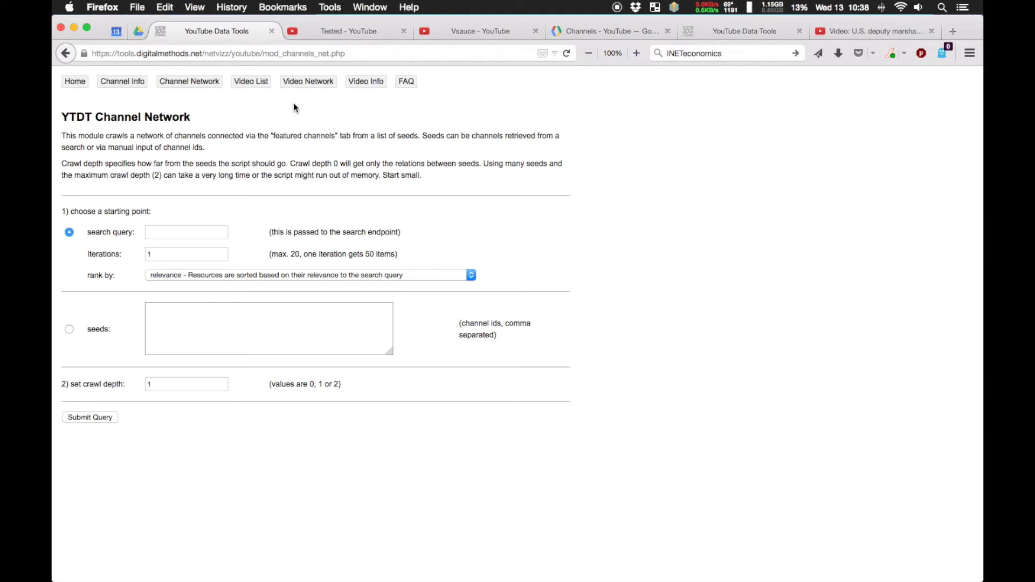
left_click(326, 34)
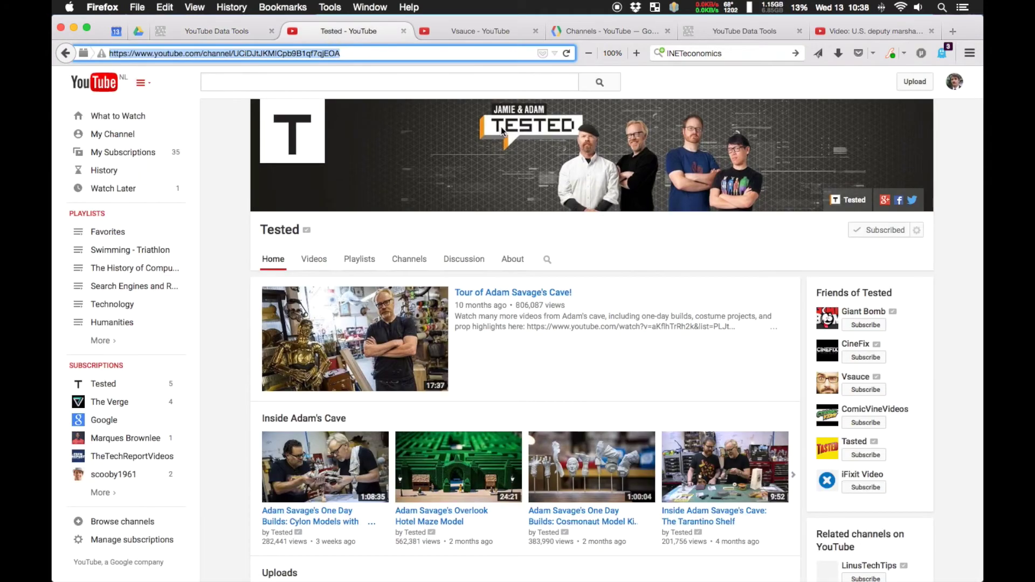
left_click(409, 259)
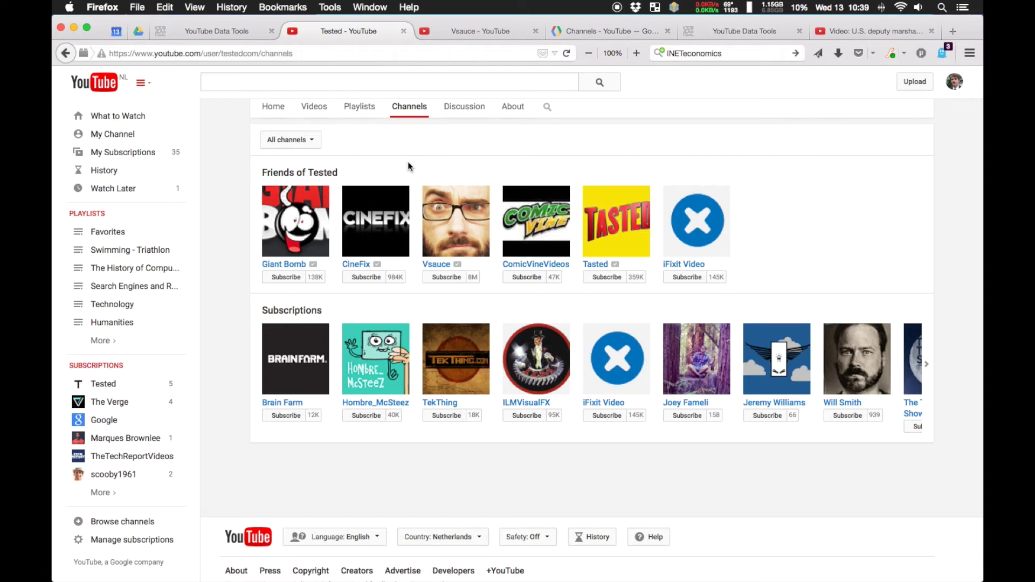
left_click(215, 26)
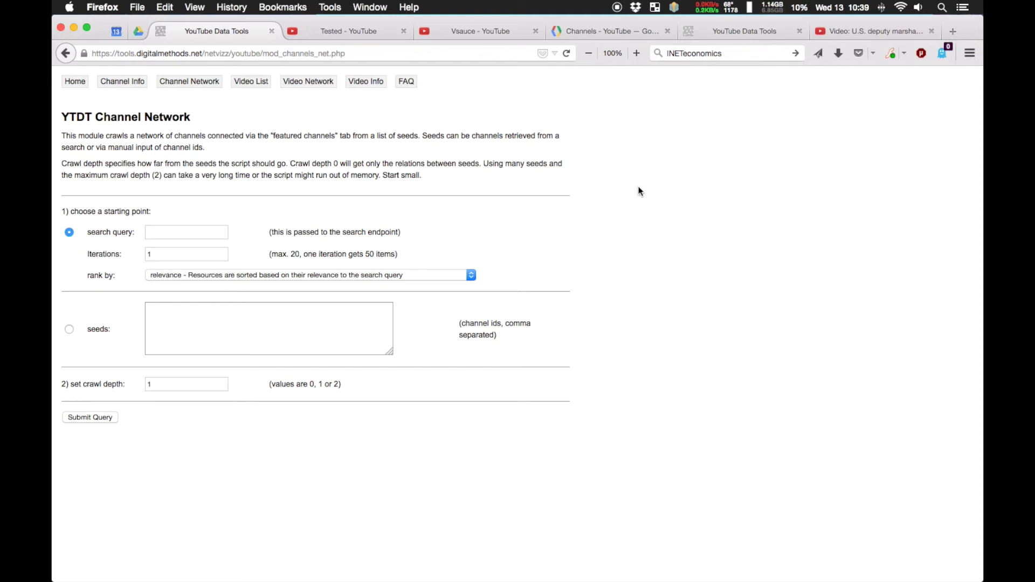
left_click(342, 32)
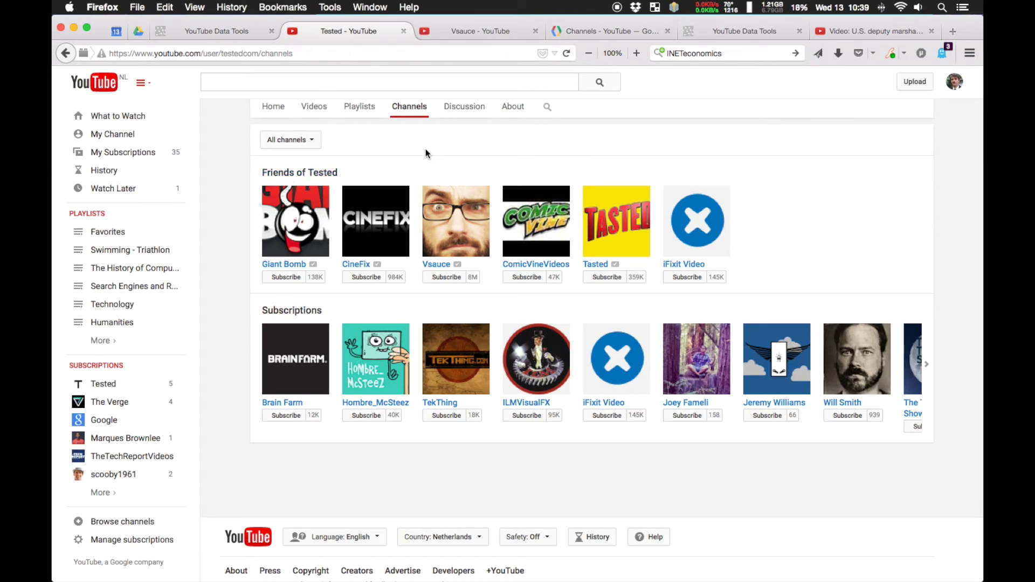
mouse_move(295, 214)
left_click(241, 34)
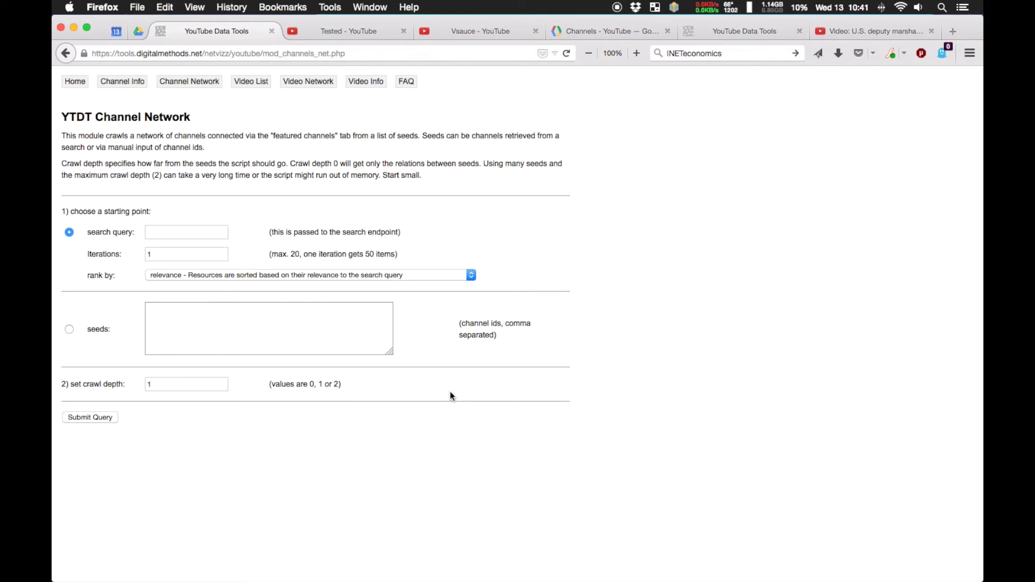
- Try the seeds starting point, highlight its channel ids format hint, and switch back to the search query option
left_click(68, 328)
left_click(271, 303)
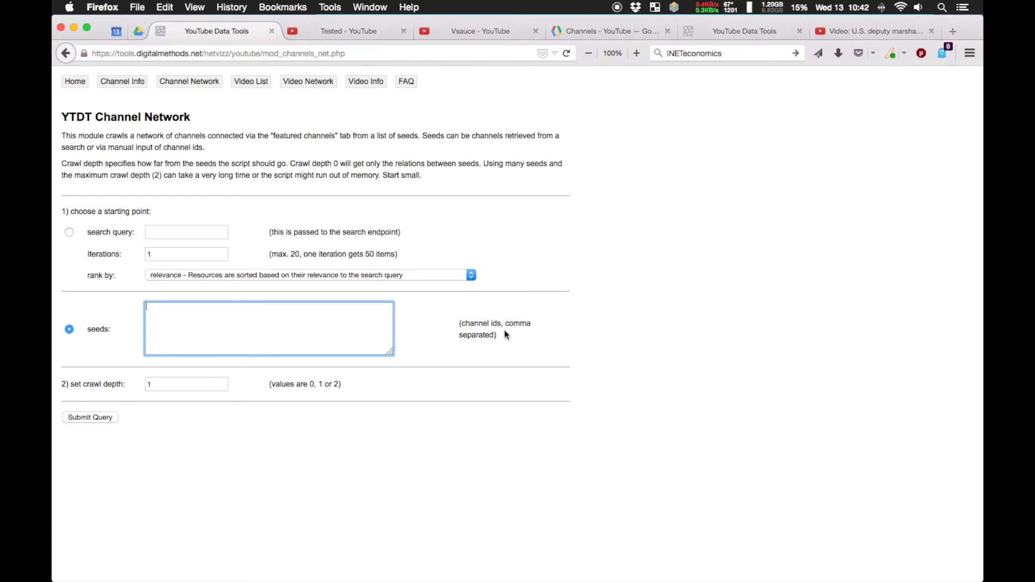
left_click_drag(502, 333, 457, 324)
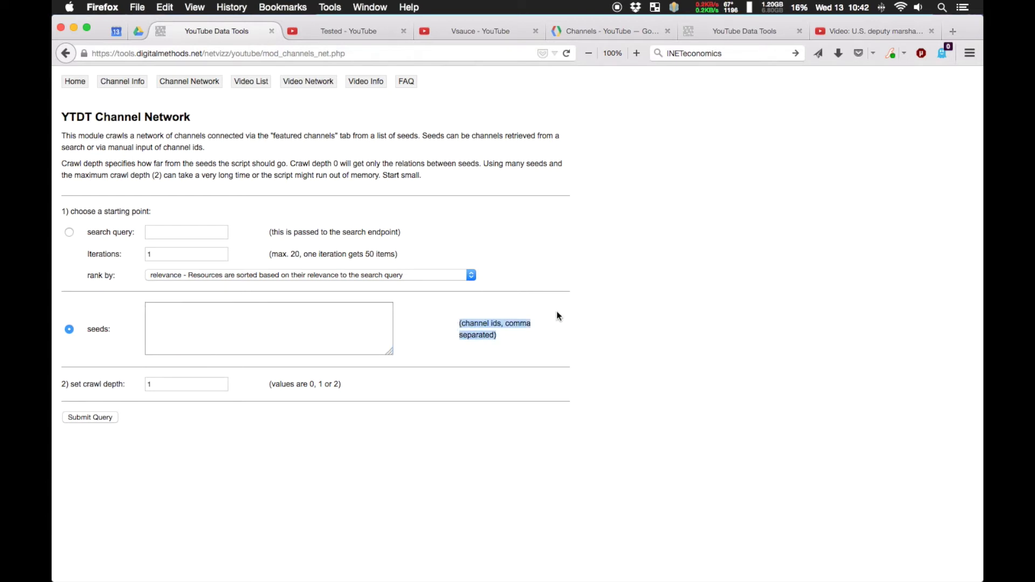
left_click(70, 233)
- Search YouTube for "ecology" and filter the results by type Channel
left_click(358, 34)
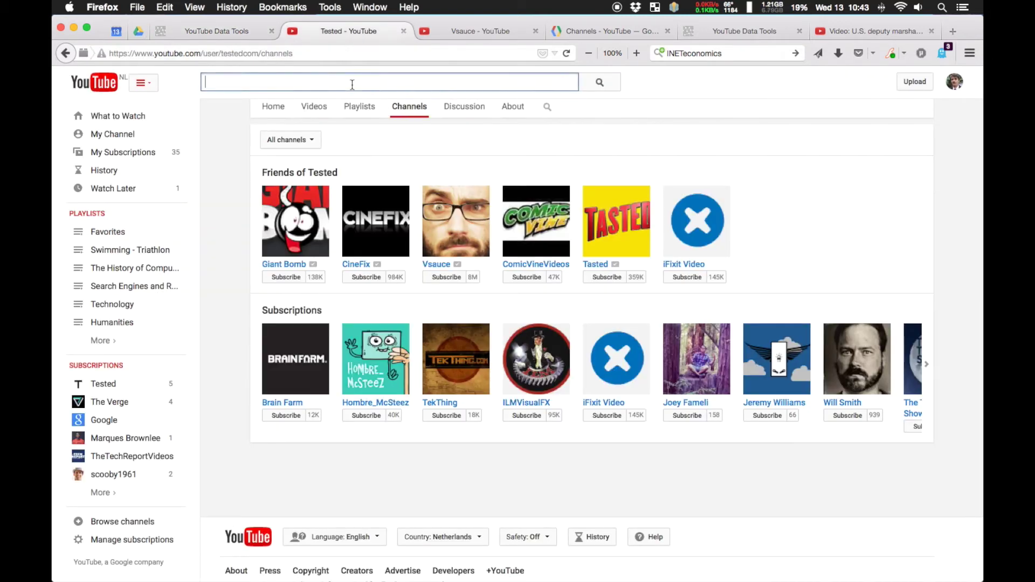
type("ecology")
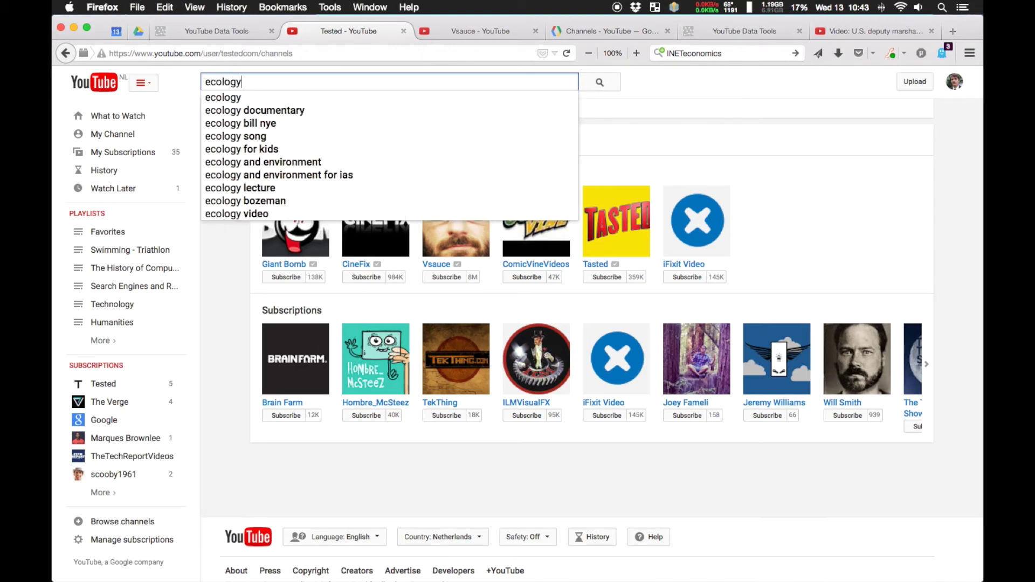
key("Return")
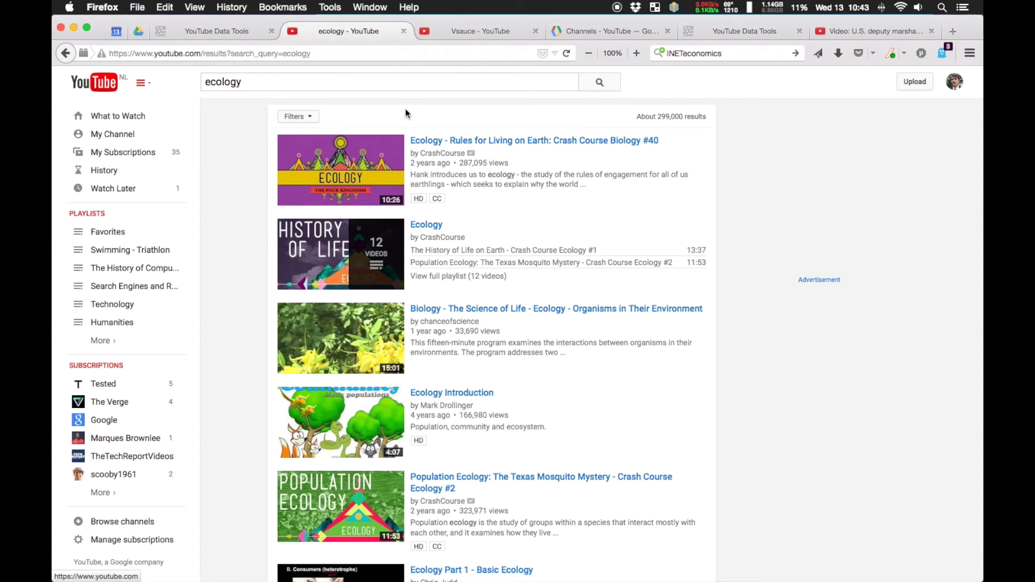
left_click(309, 118)
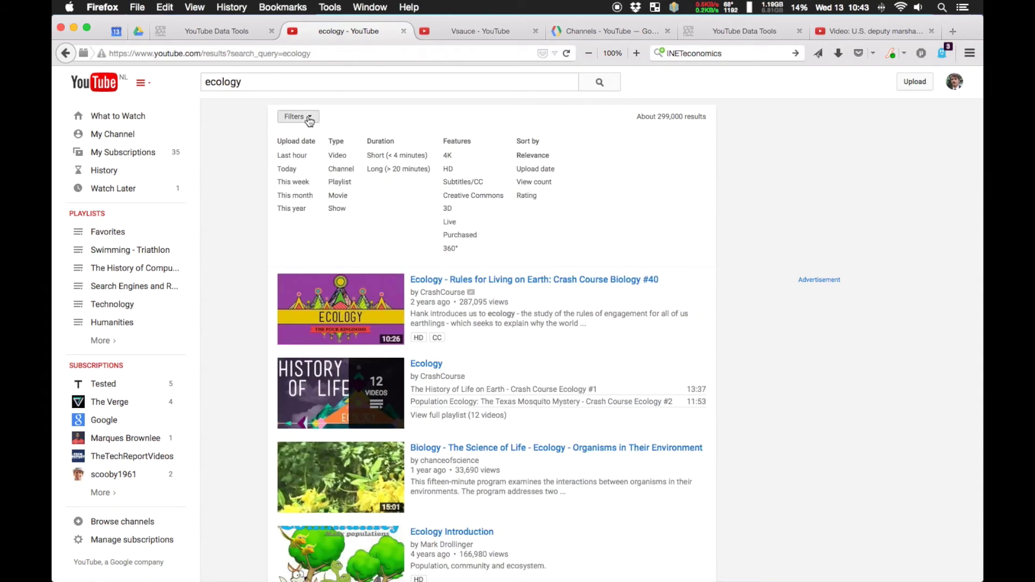
left_click(340, 169)
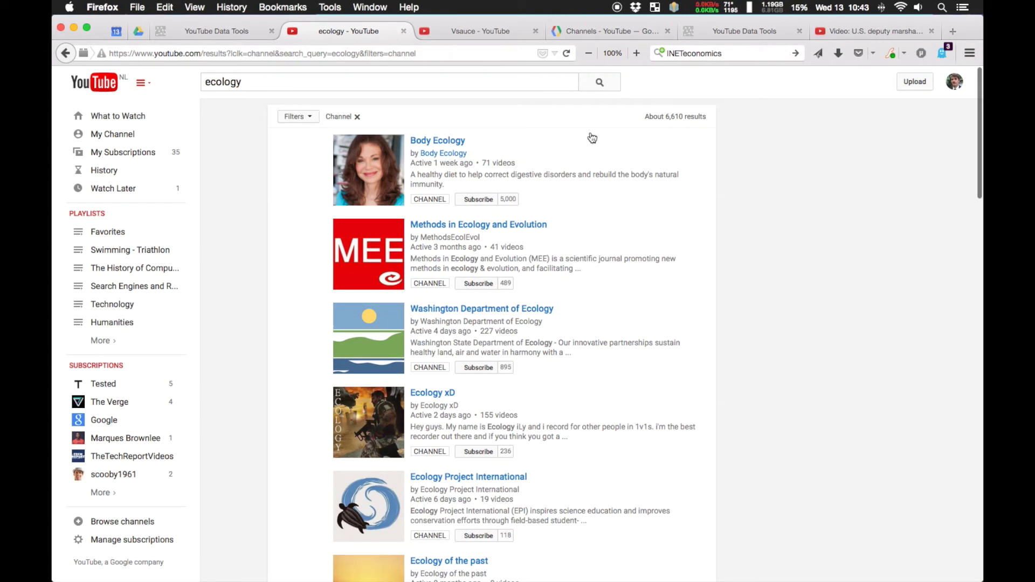
- Return to the Channel Network form and examine its search query, iterations and rank by options
left_click(229, 34)
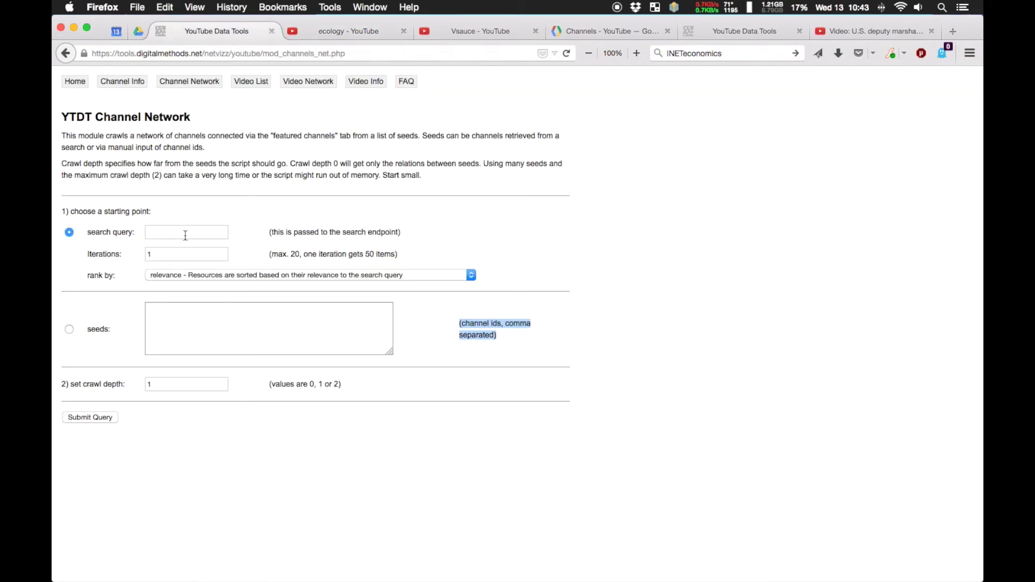
left_click(161, 233)
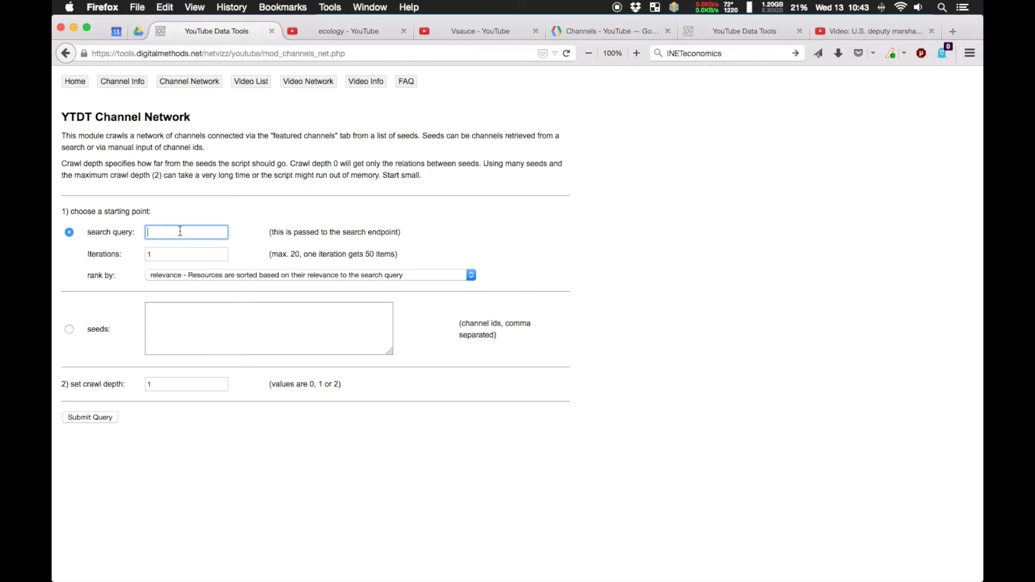
left_click(179, 256)
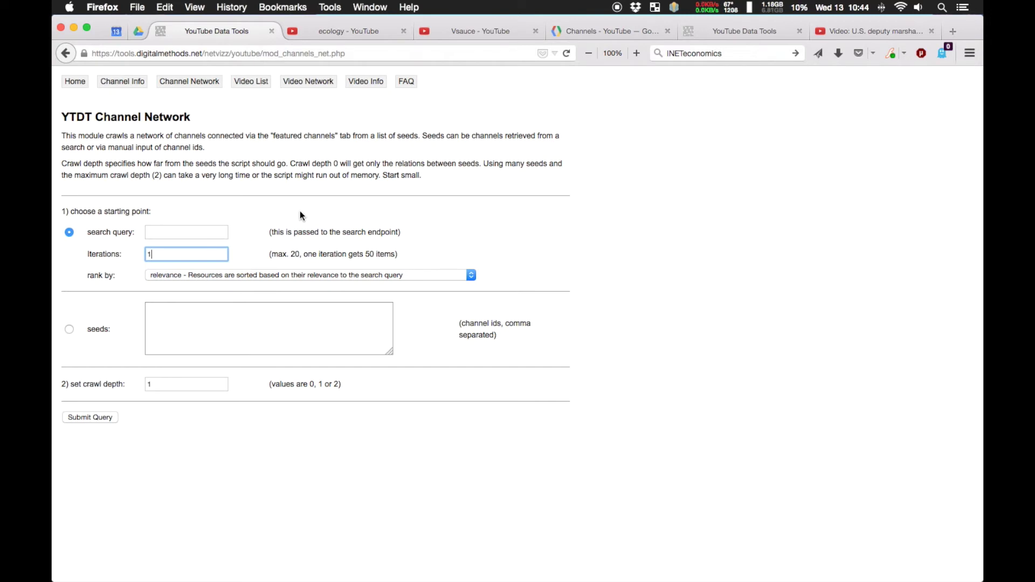
left_click(329, 276)
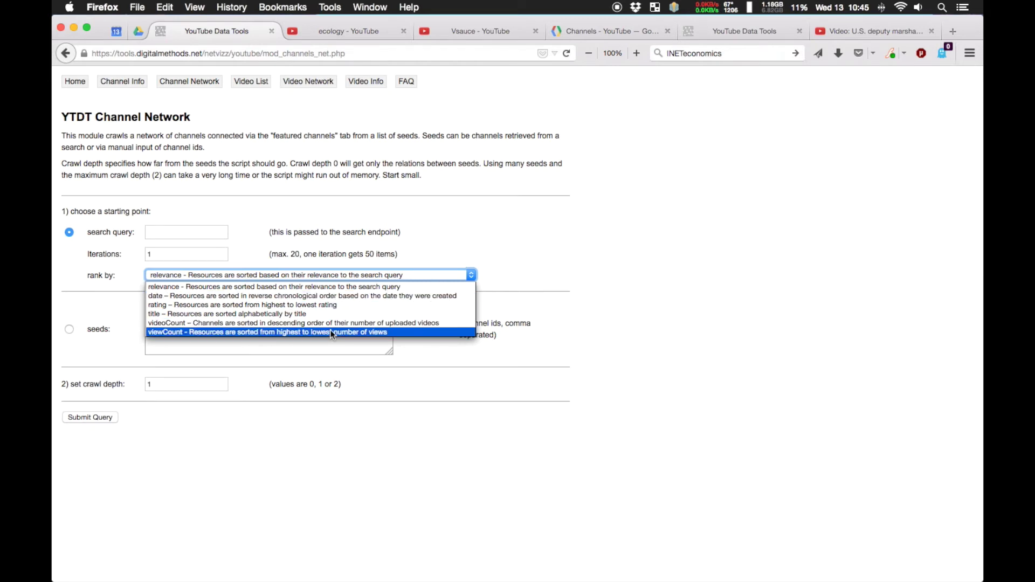
left_click(446, 218)
left_click(396, 275)
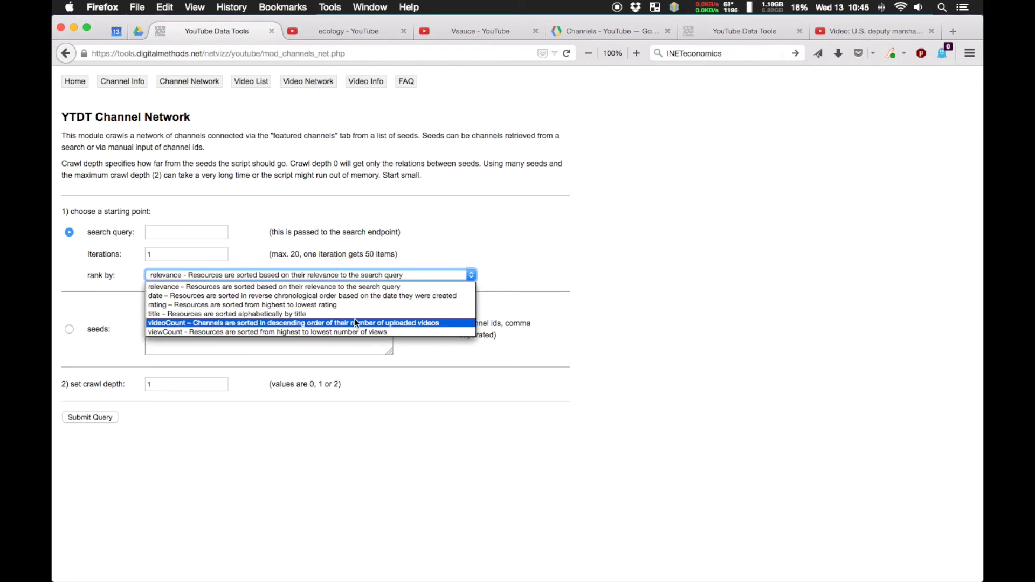
left_click(445, 218)
- Compare the rank by options with the Sort by choices in YouTube's ecology search filters and return to the Channel Network form
left_click(374, 34)
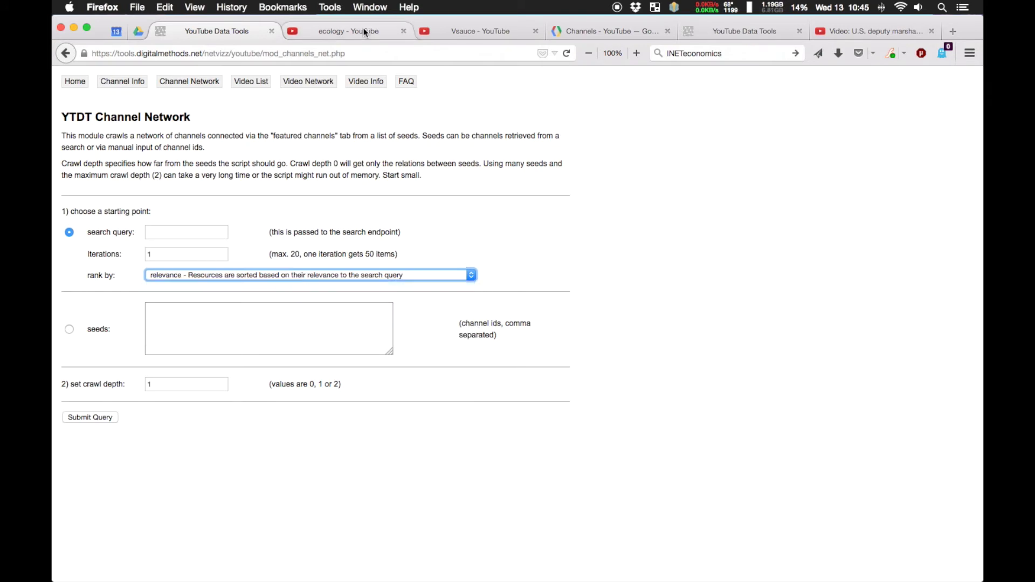
left_click(293, 117)
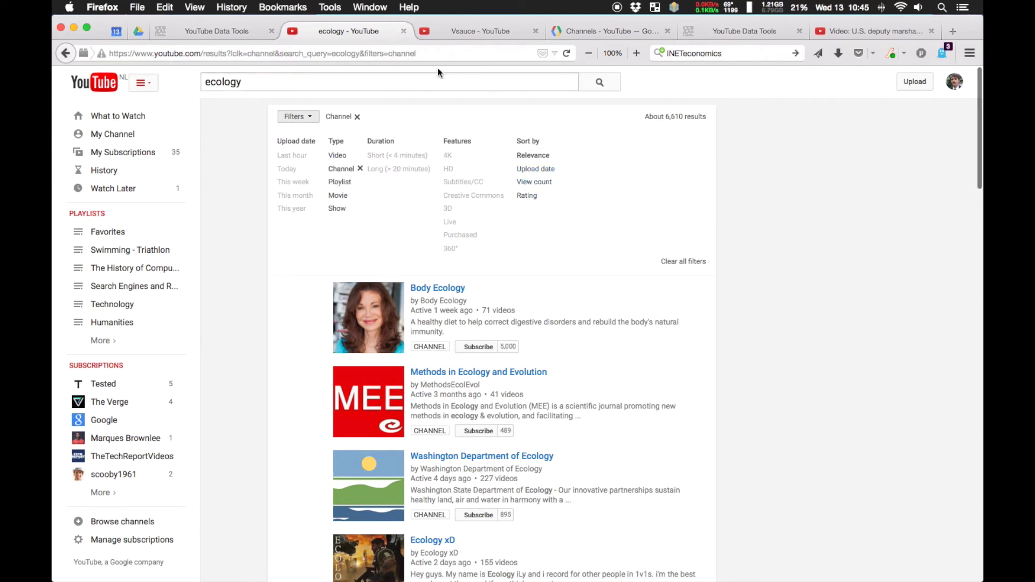
left_click(244, 33)
left_click(540, 228)
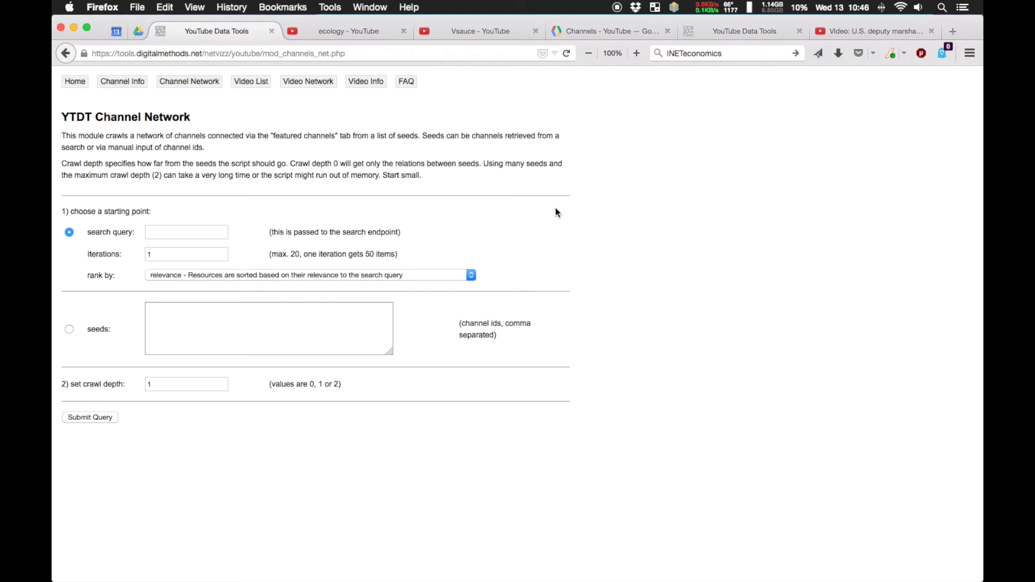
- Open the Video List module, go through its channel id and playlist id sources, and select the search query source
left_click(258, 91)
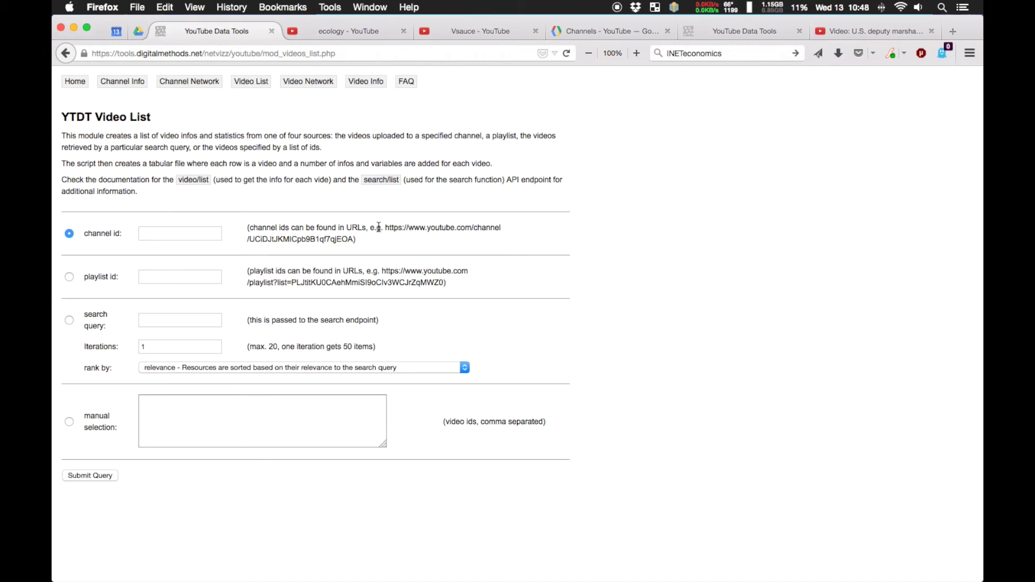
left_click(179, 233)
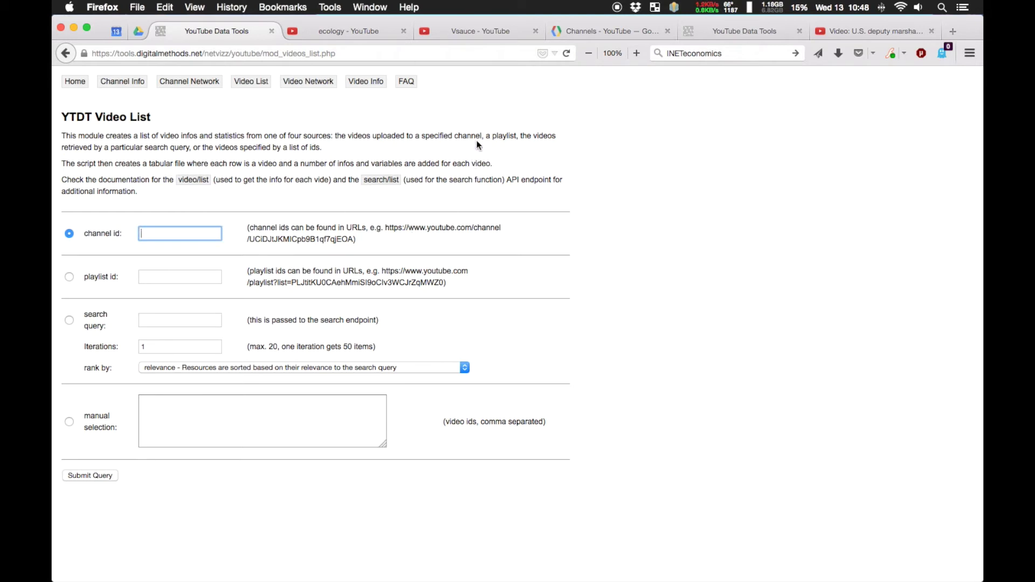
left_click(70, 278)
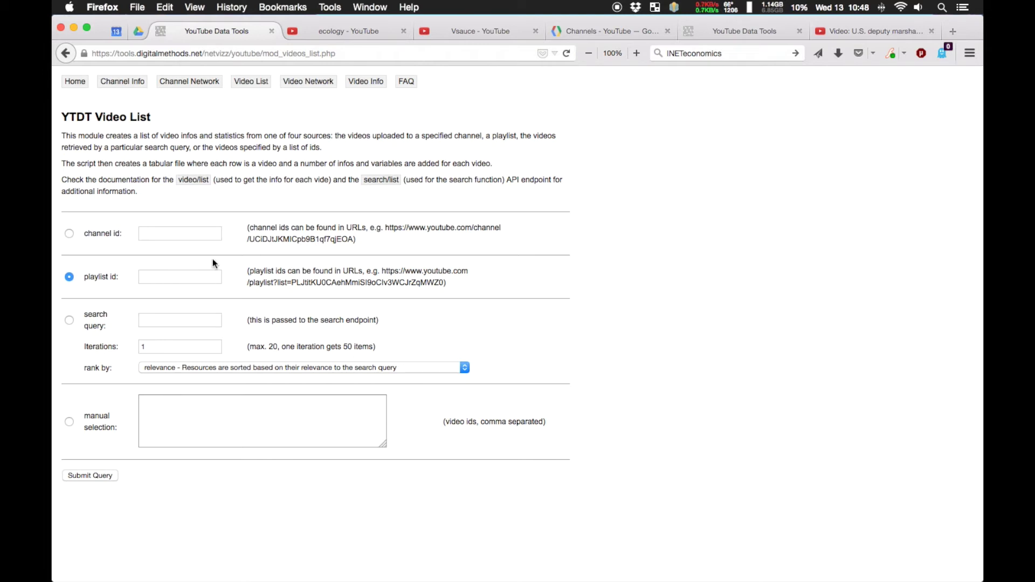
left_click(68, 320)
- Search YouTube for "ecology" again and filter the results by type Video
left_click(313, 35)
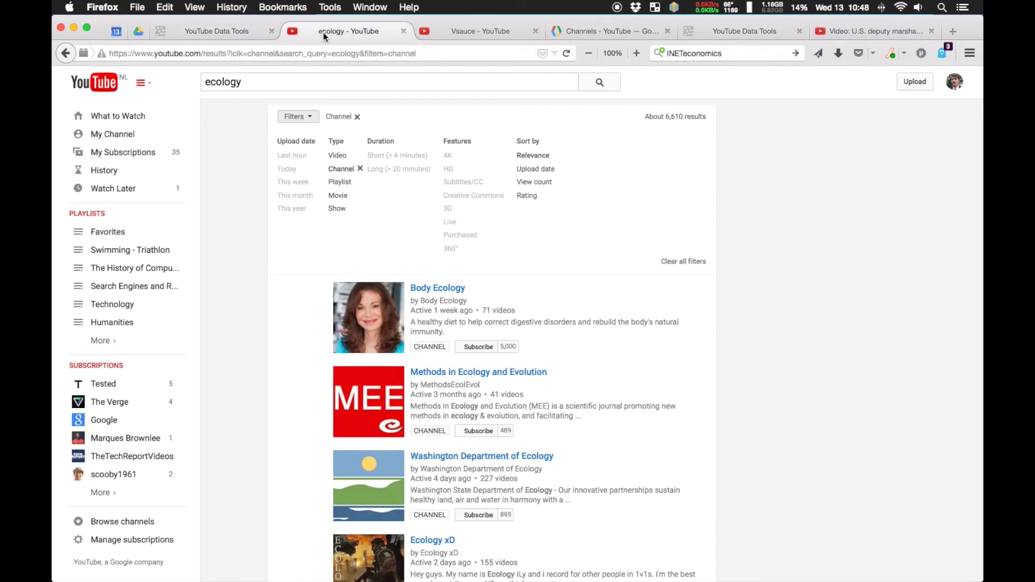
left_click(278, 84)
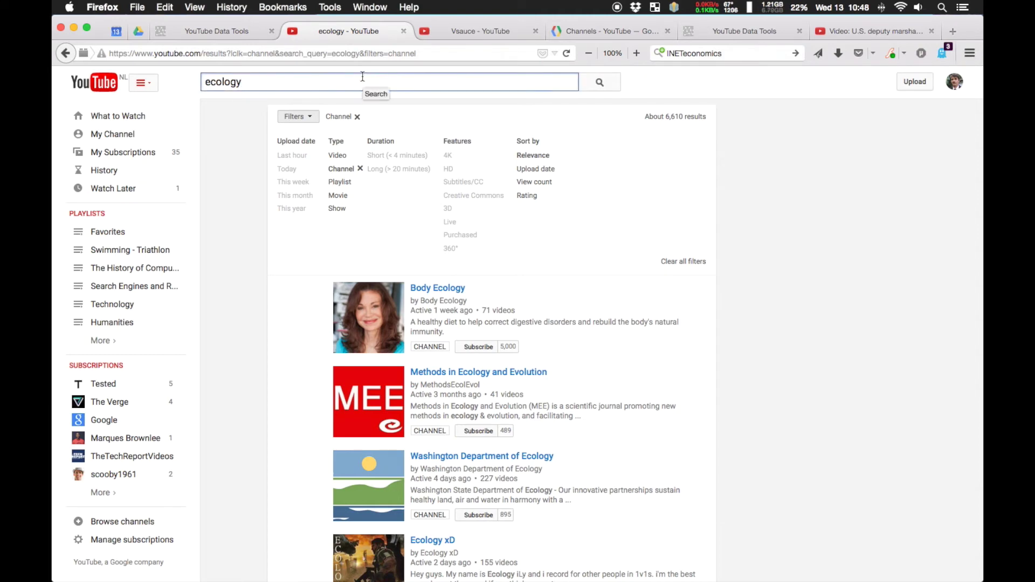
key("Return")
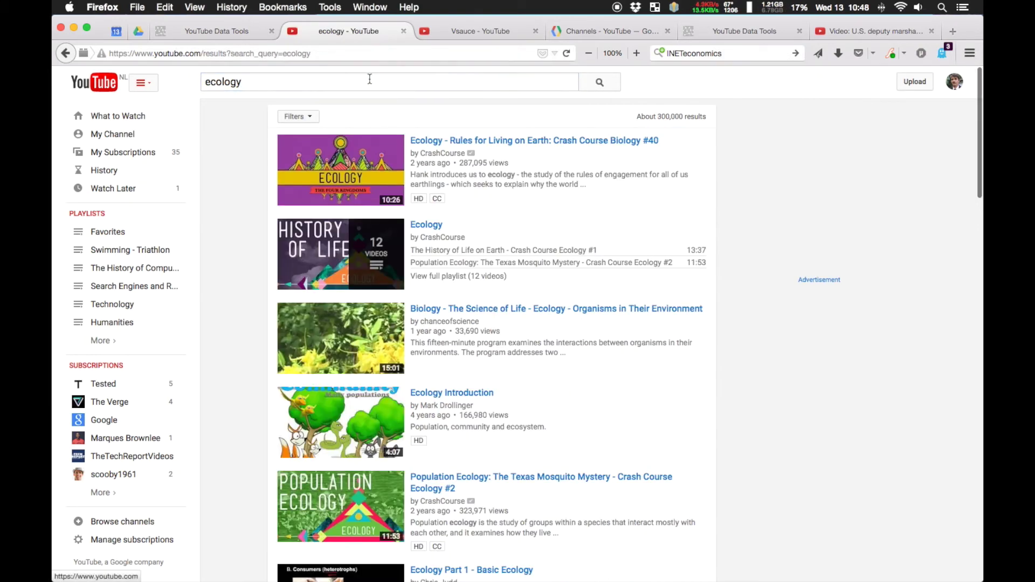
left_click(298, 116)
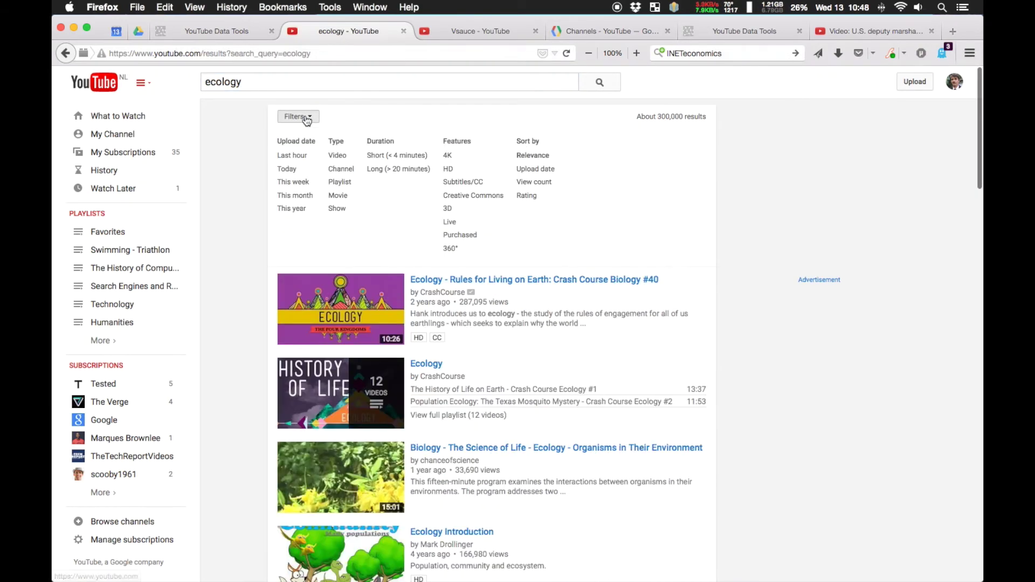
left_click(339, 157)
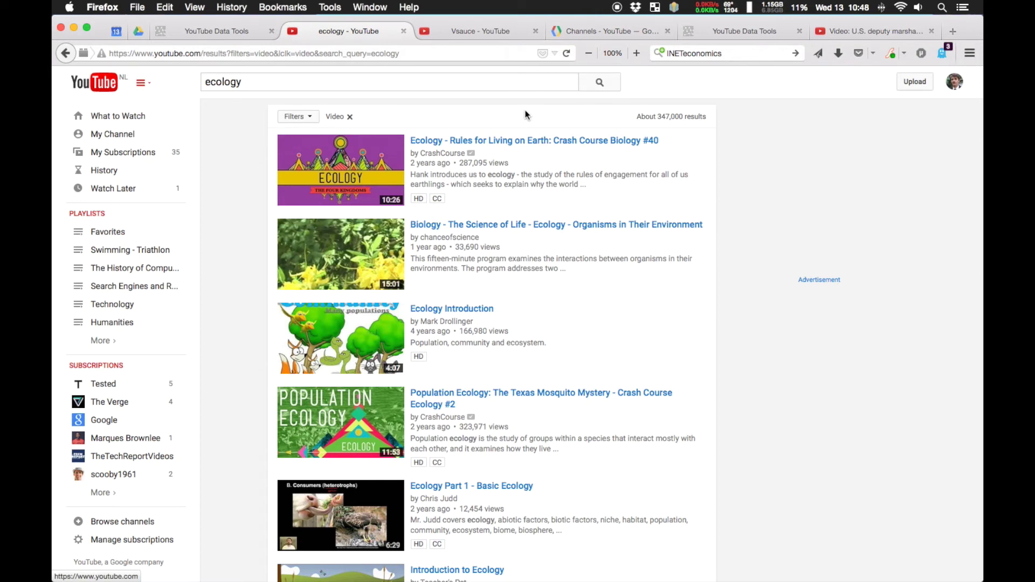
- Return to the Video List form and examine the ranking options for search queries
left_click(228, 32)
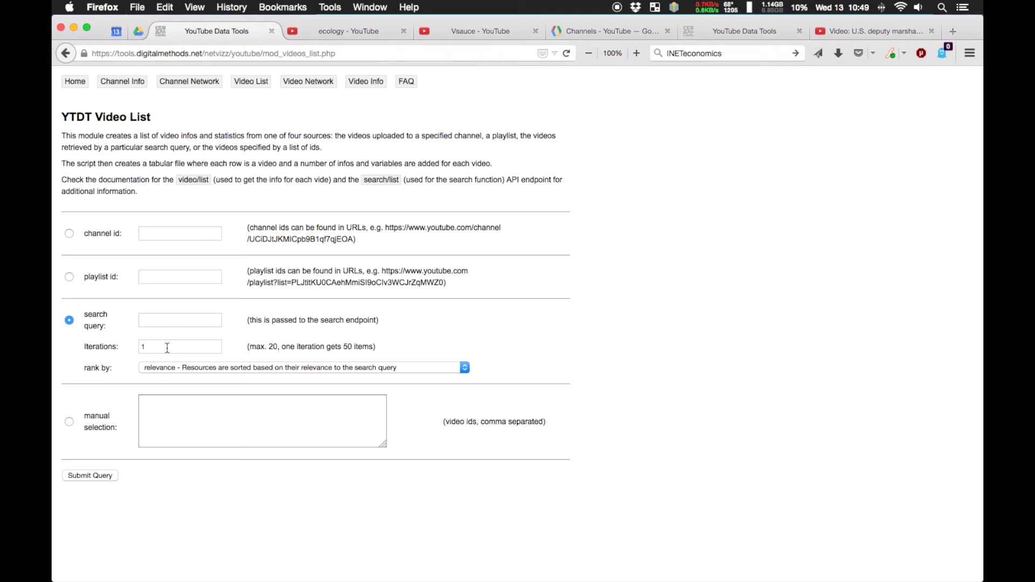
left_click(341, 367)
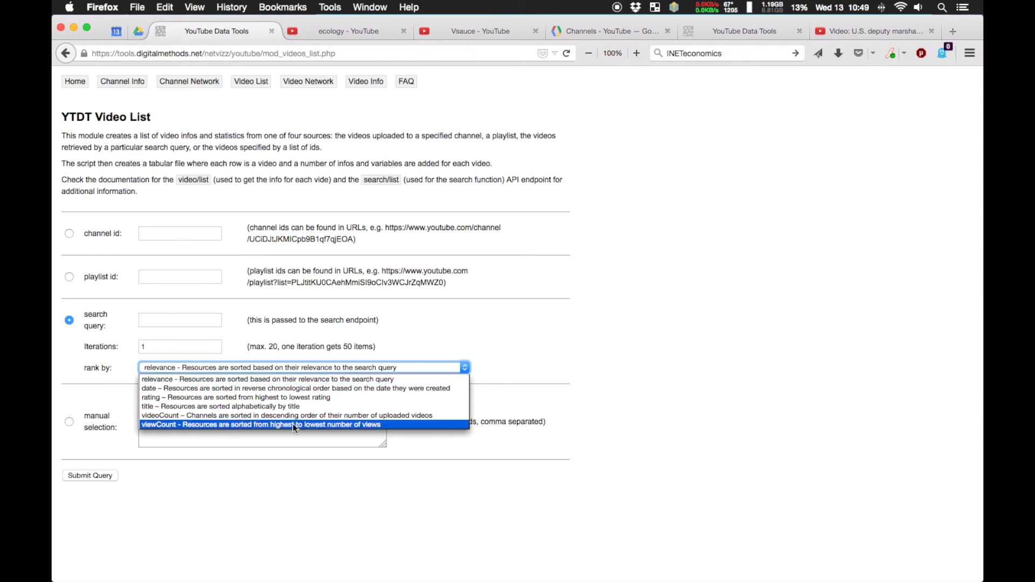
left_click(568, 333)
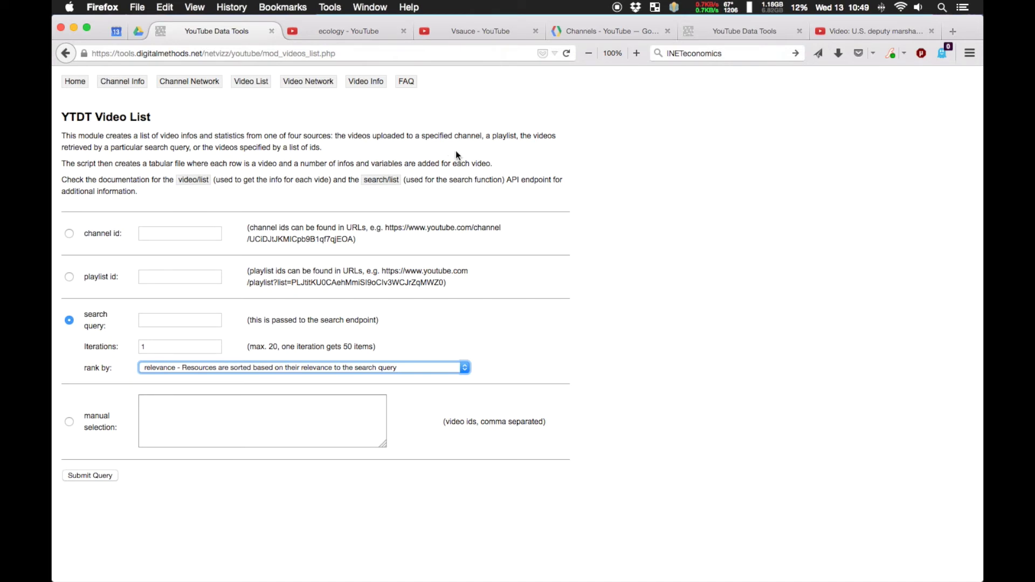
- Open the Video Network module, and from the YouTube results open the video "Ecology - Rules for Living on Earth: Crash Course Biology #40"
left_click(302, 84)
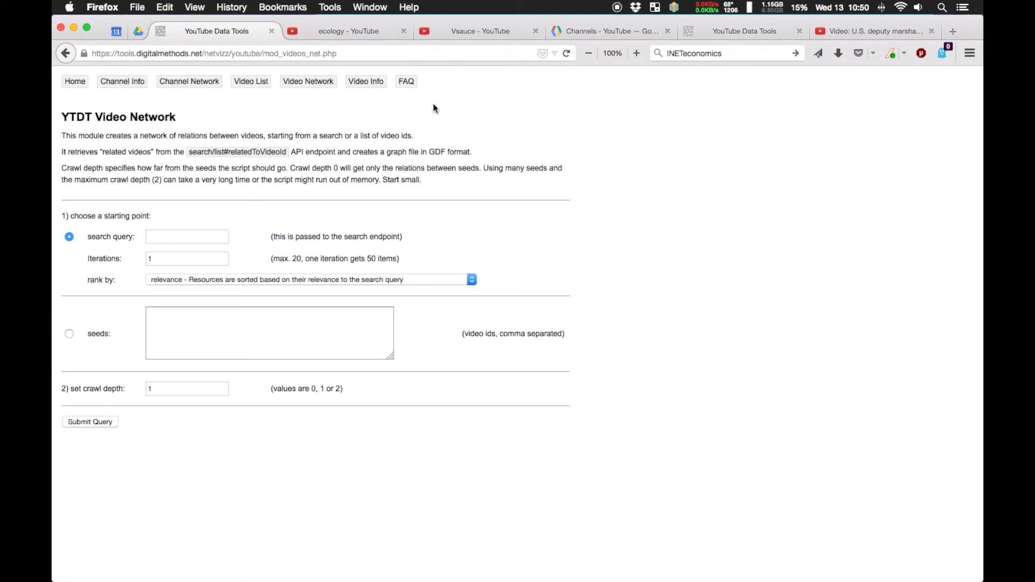
left_click(309, 33)
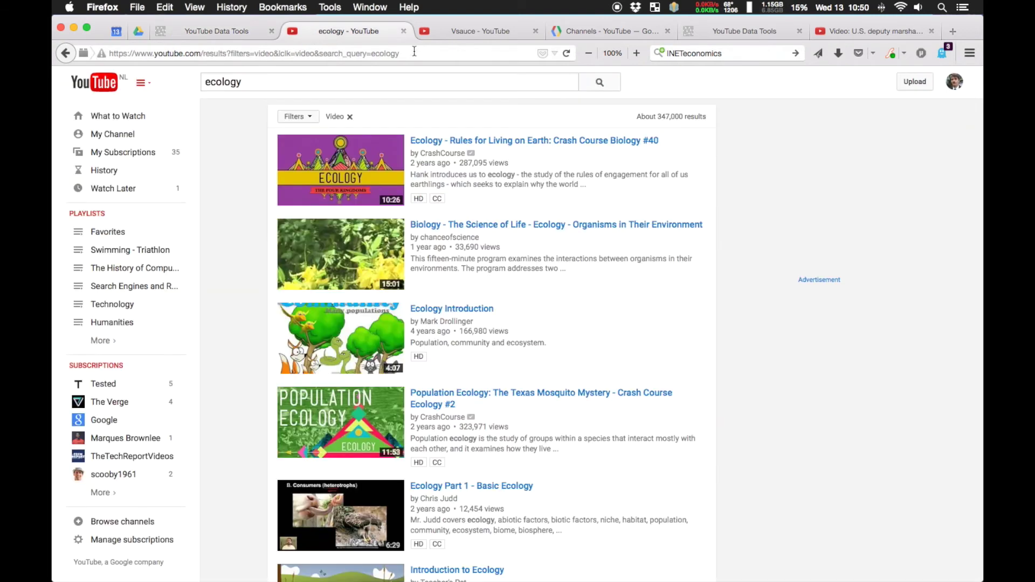
left_click(462, 140)
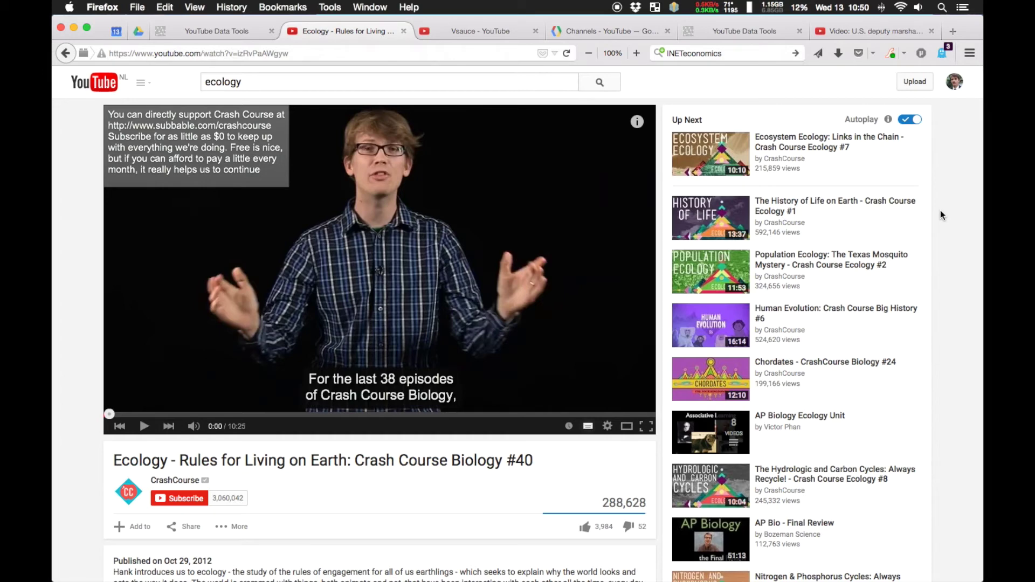
- Compare the Video Network module's related videos description with the Up Next list beside the Crash Course ecology video
left_click(249, 30)
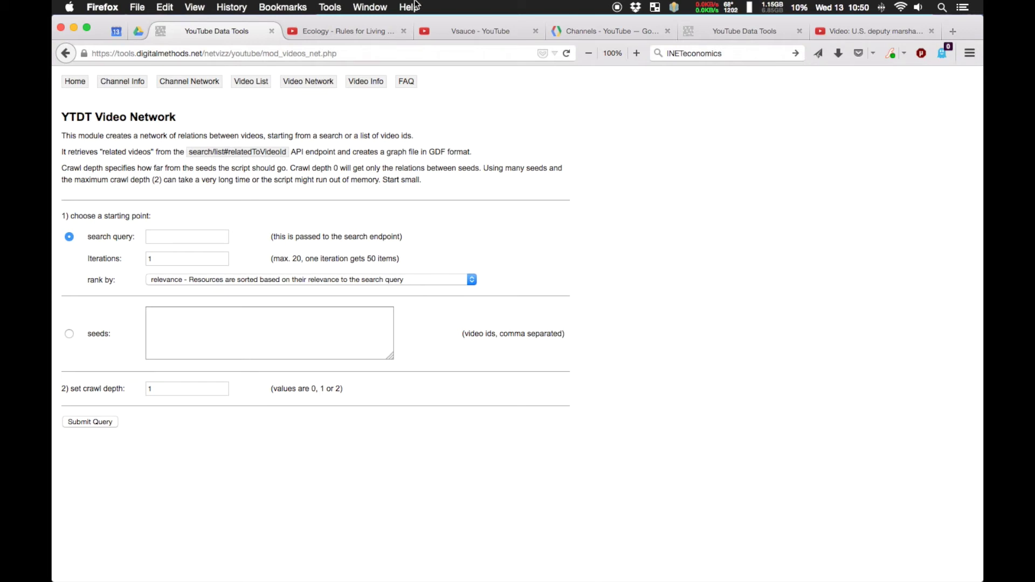
left_click(335, 30)
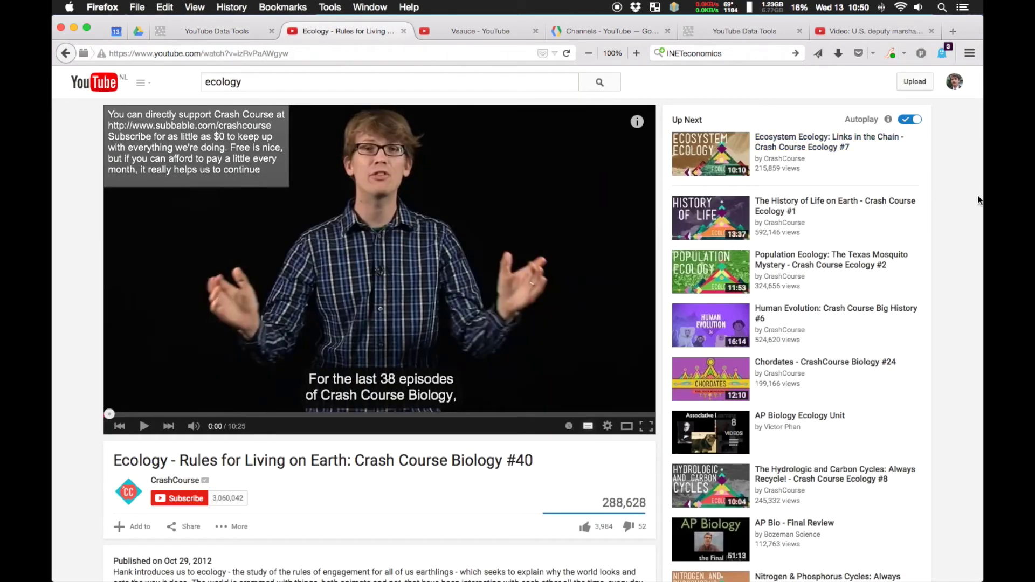
scroll(966, 201, "down", 3)
scroll(966, 201, "up", 3)
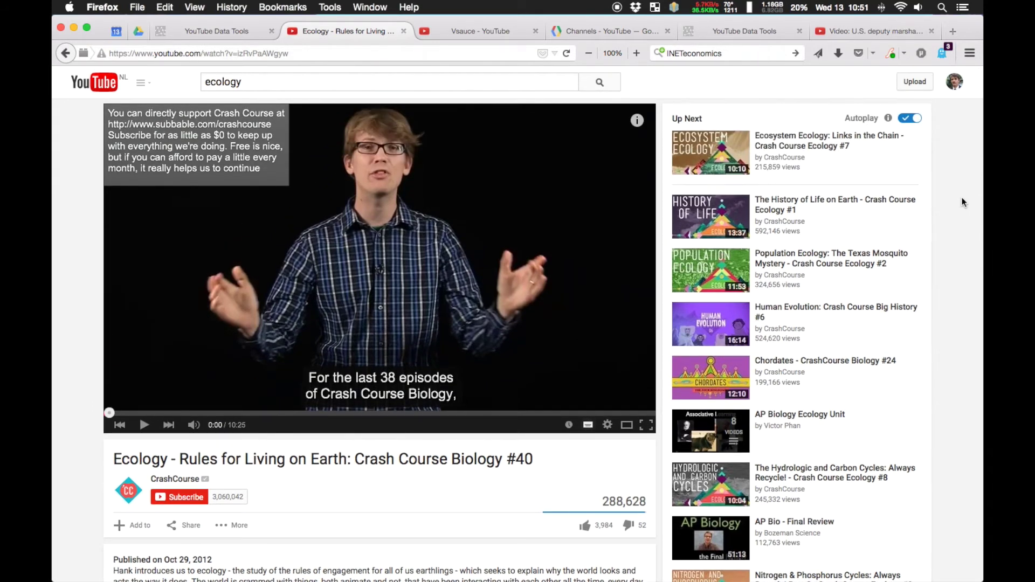
scroll(964, 202, "down", 2)
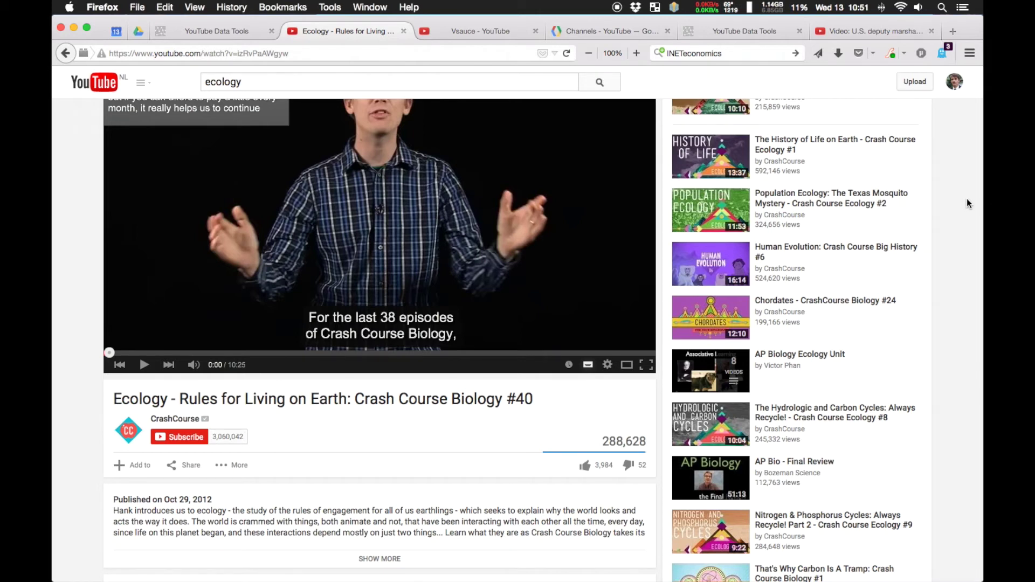
- Return to the Video Network form, try the seeds starting point, and switch back to the search query option
left_click(234, 33)
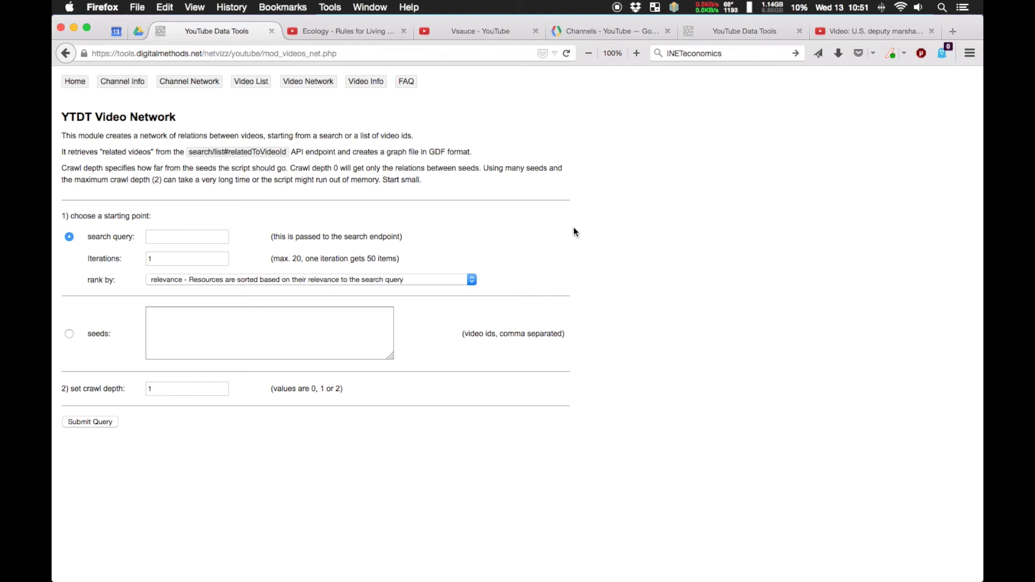
left_click(69, 334)
left_click(195, 321)
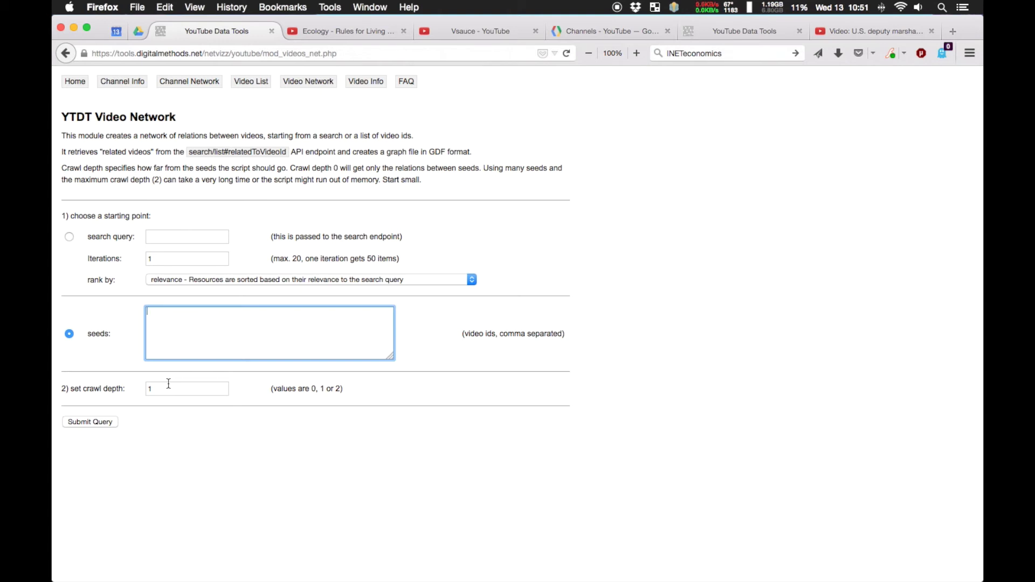
left_click(69, 237)
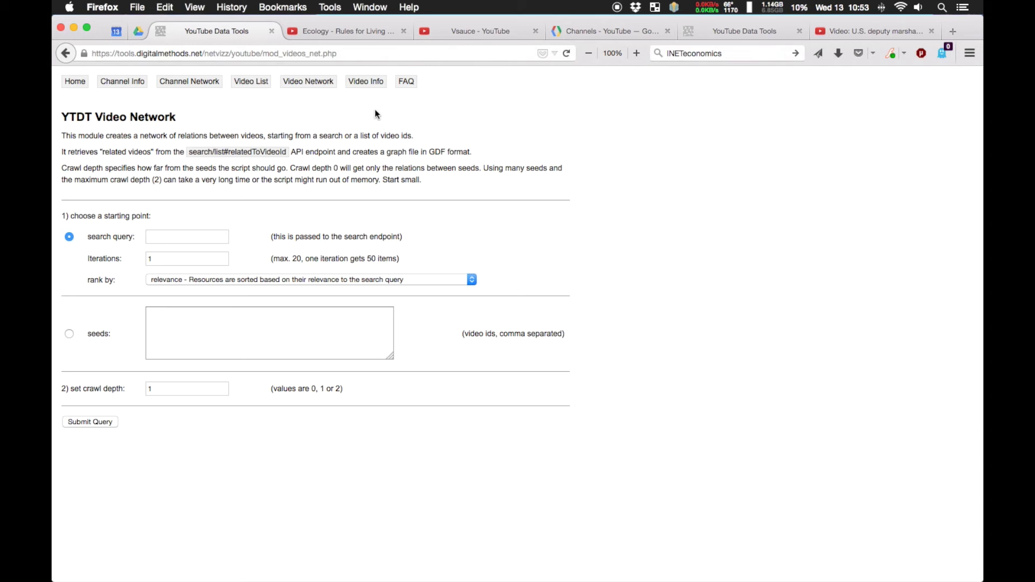
- Open the Video Info module and highlight its list of outputs, including the tabular file of comment authors and their comment count
left_click(365, 81)
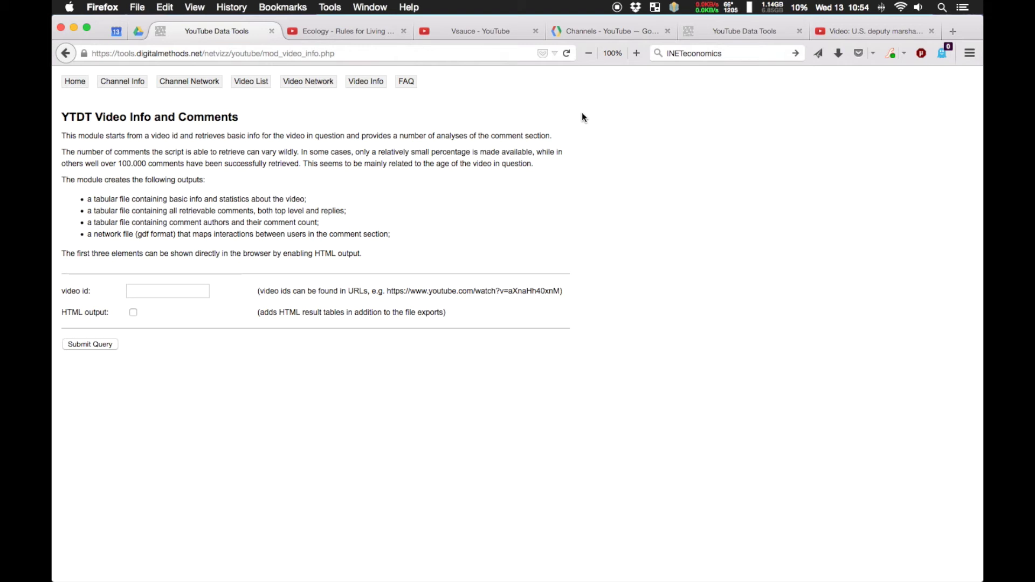
left_click_drag(399, 237, 87, 199)
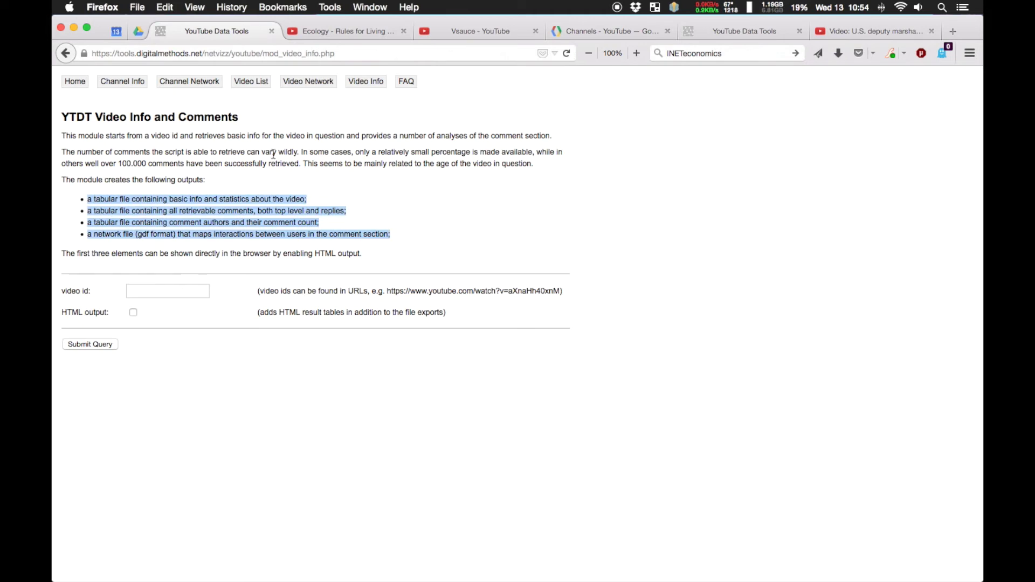
left_click(269, 174)
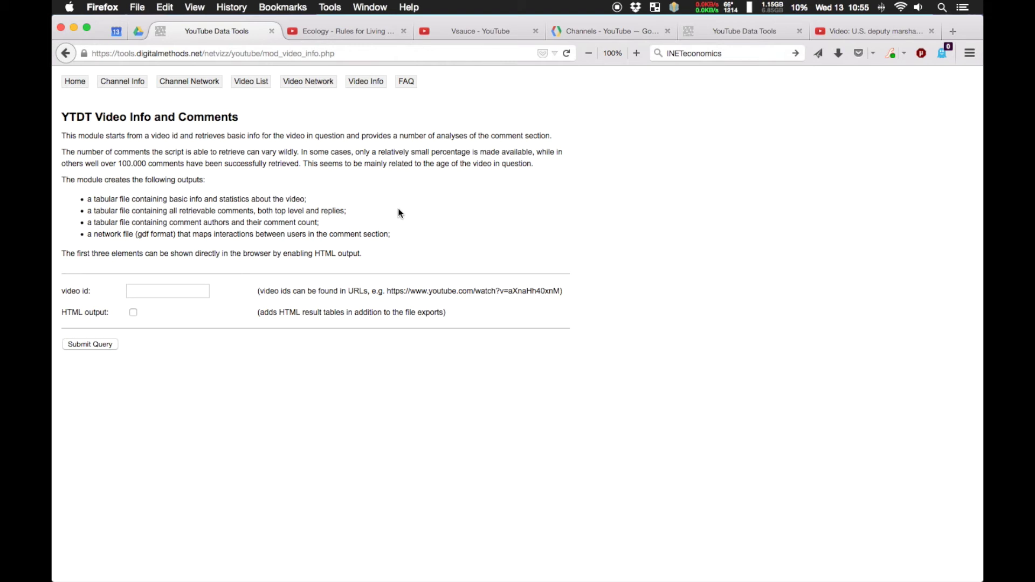
left_click_drag(321, 222, 87, 222)
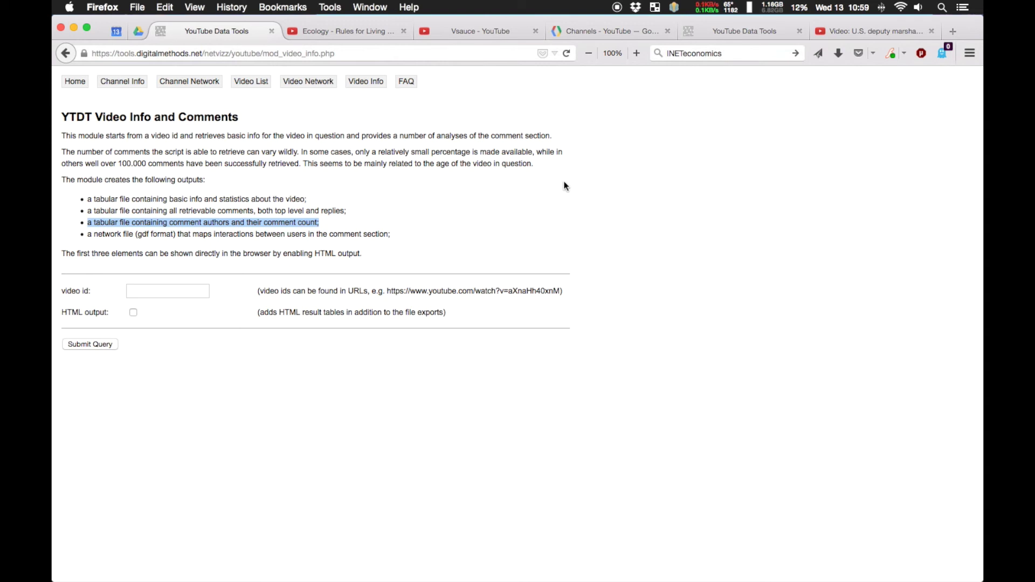
- Switch to the U.S. deputy marshal video on YouTube and examine the reply thread under the "worlds most corrupt cops" comment
left_click(856, 34)
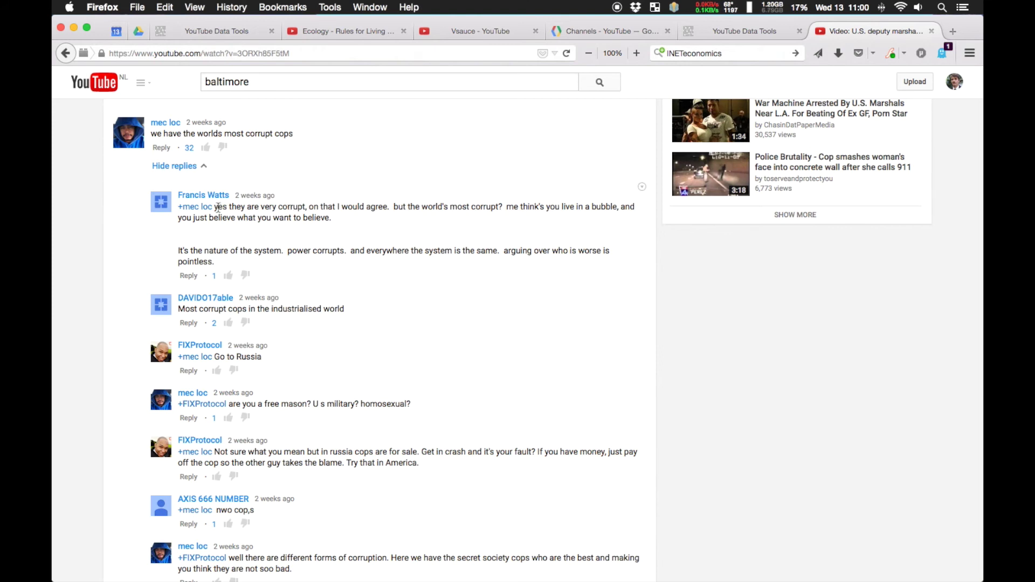
mouse_move(207, 210)
mouse_move(166, 122)
scroll(499, 151, "down", 3)
scroll(499, 150, "up", 1)
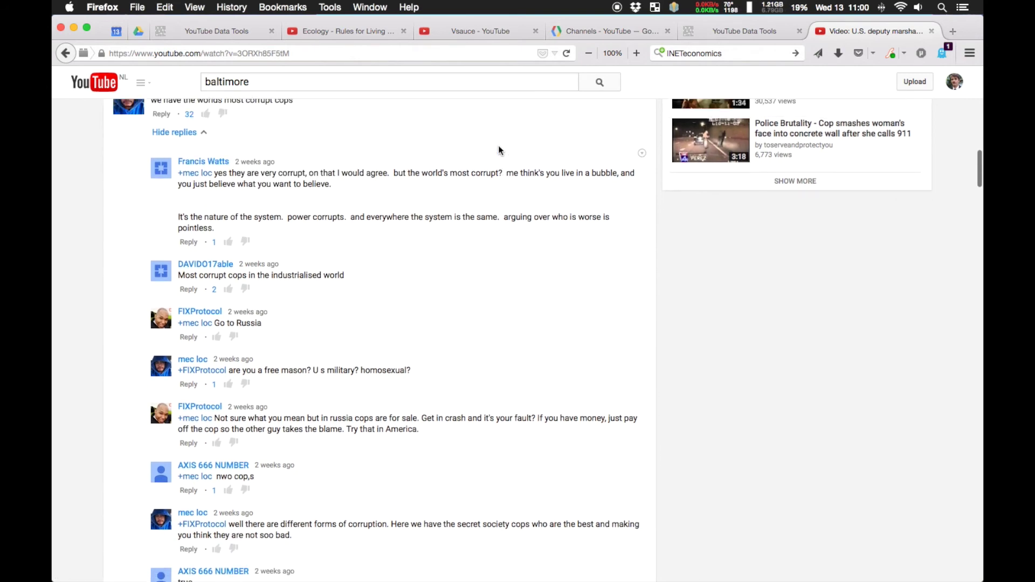
scroll(499, 151, "up", 1)
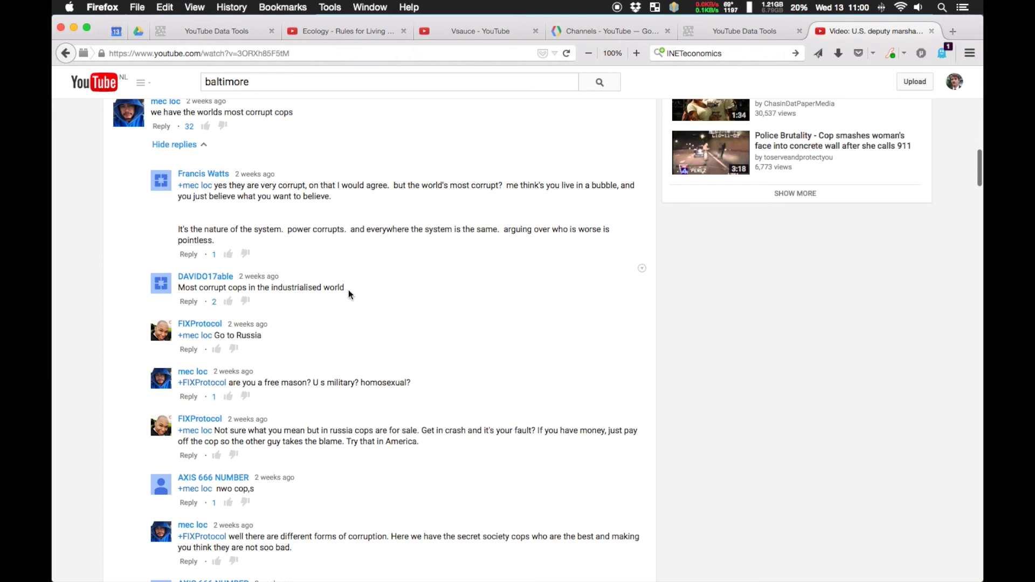
- Highlight the reply "Most corrupt cops in the industrialised world" together with its author line, then clear the highlight
left_click_drag(352, 287, 173, 279)
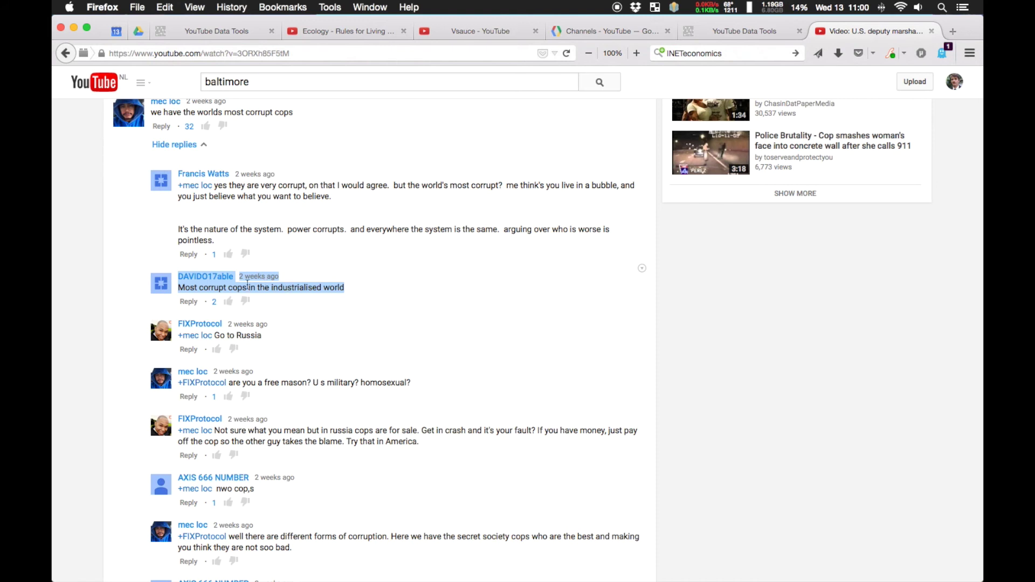
left_click(215, 278)
left_click(364, 282)
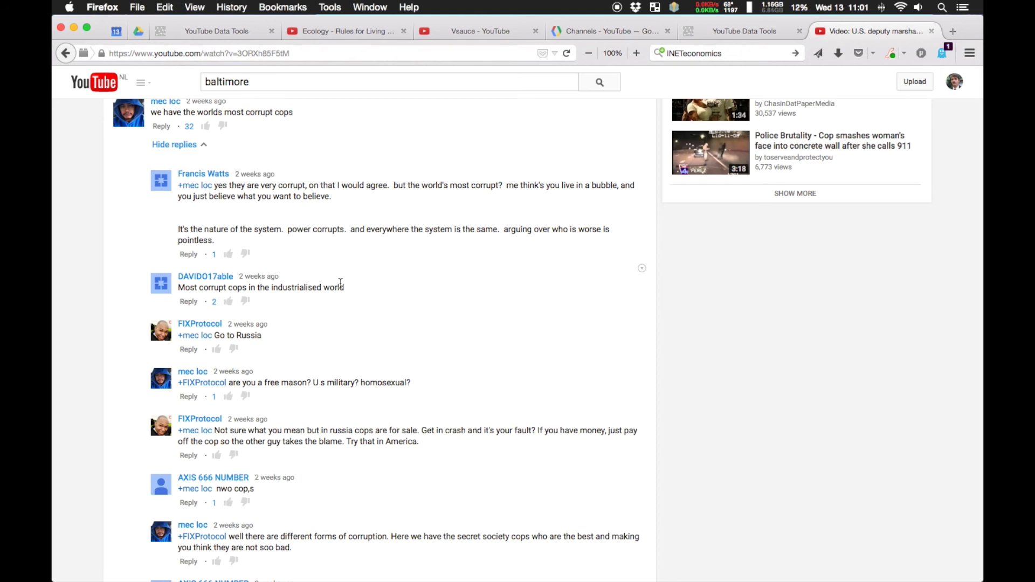
left_click_drag(346, 289, 177, 280)
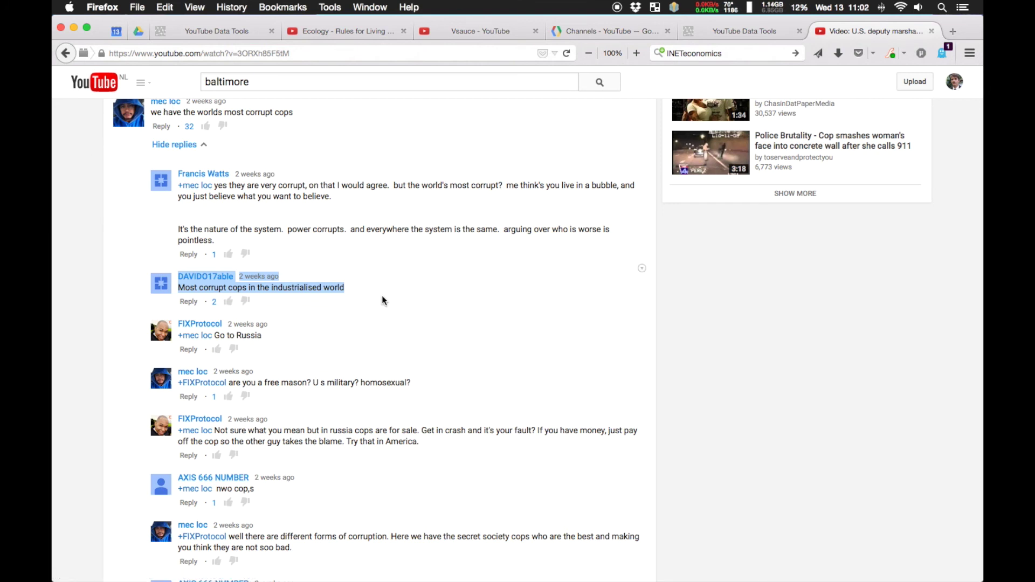
left_click(353, 292)
left_click_drag(353, 292, 179, 276)
left_click(433, 267)
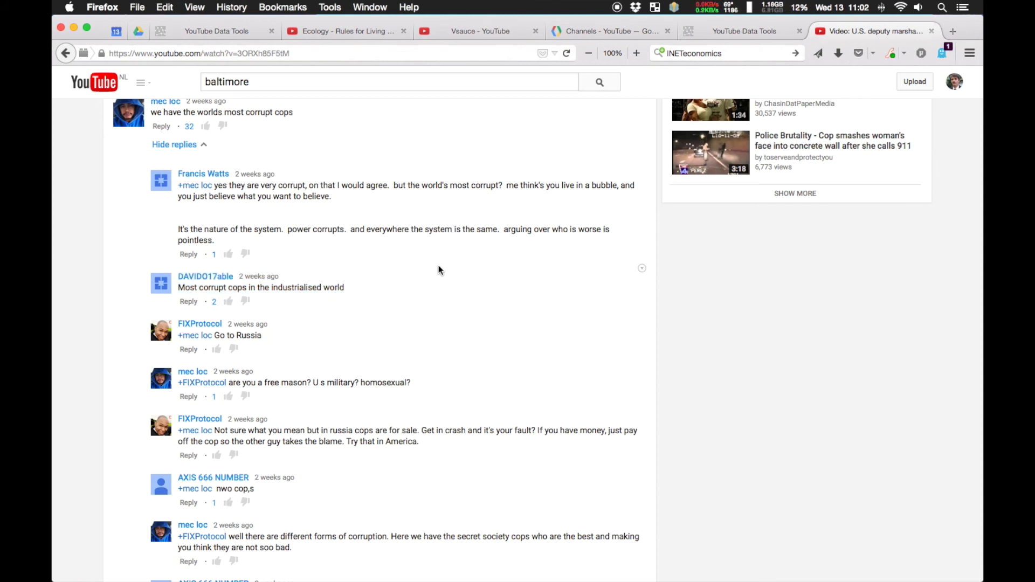
- Examine the replies further down the "worlds most corrupt cops" thread, checking how commenters address one another
scroll(438, 266, "down", 2)
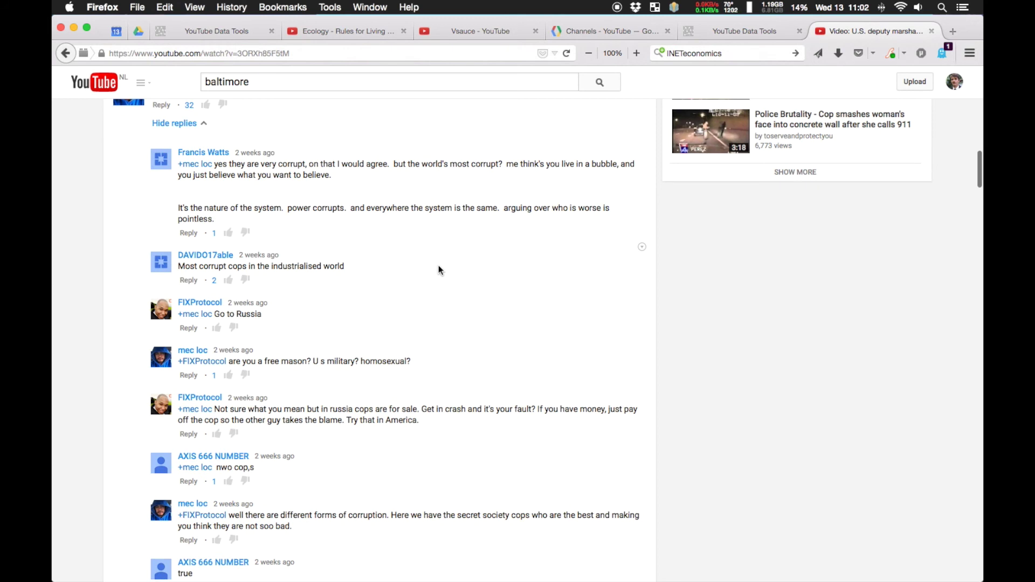
scroll(551, 308, "down", 4)
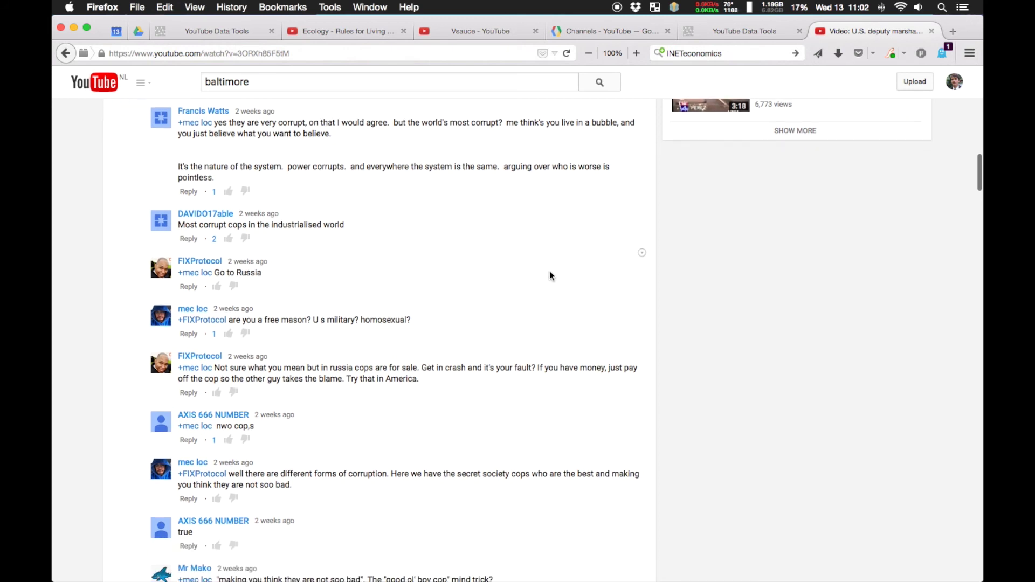
scroll(212, 271, "up", 1)
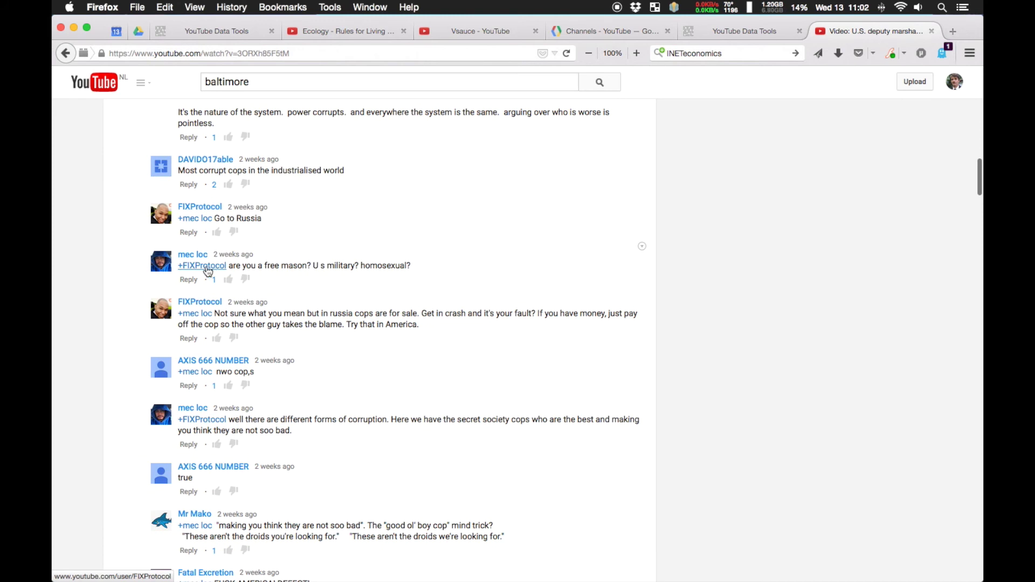
left_click(213, 211)
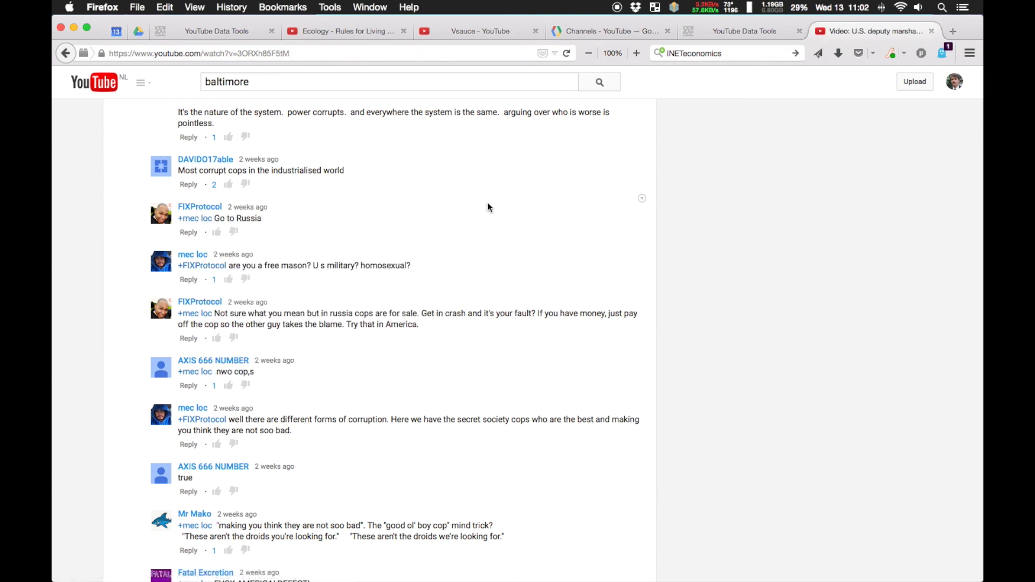
scroll(491, 207, "down", 5)
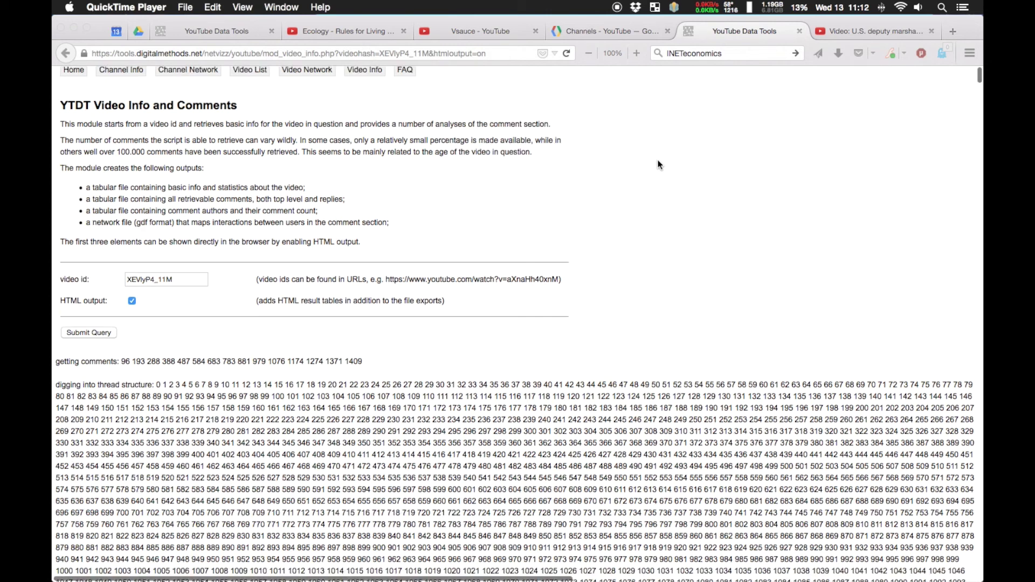
- Review the Video Info module's outputs and settings on the results page for video id XEVlyP4_11M
scroll(658, 165, "down", 2)
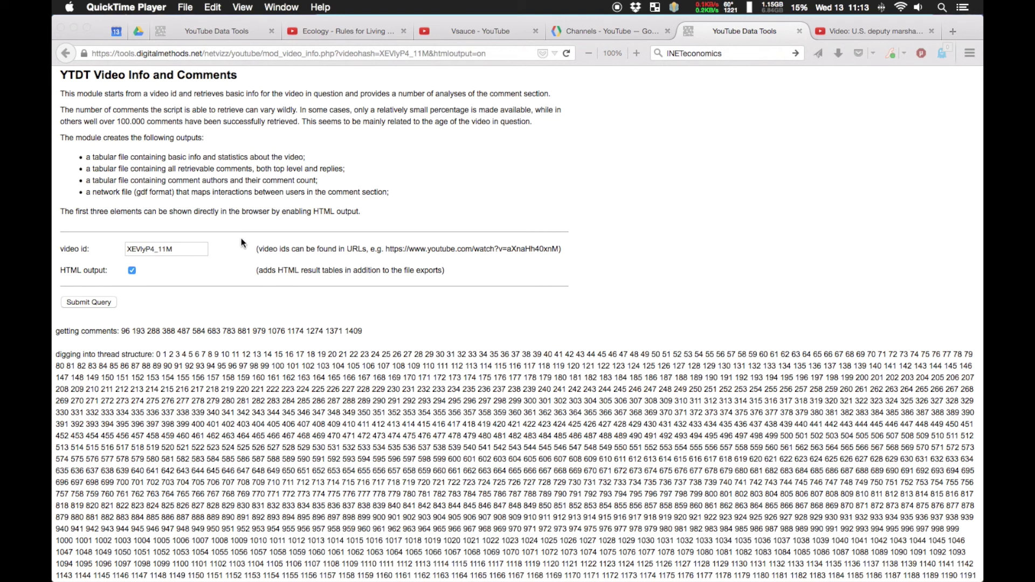
left_click(192, 248)
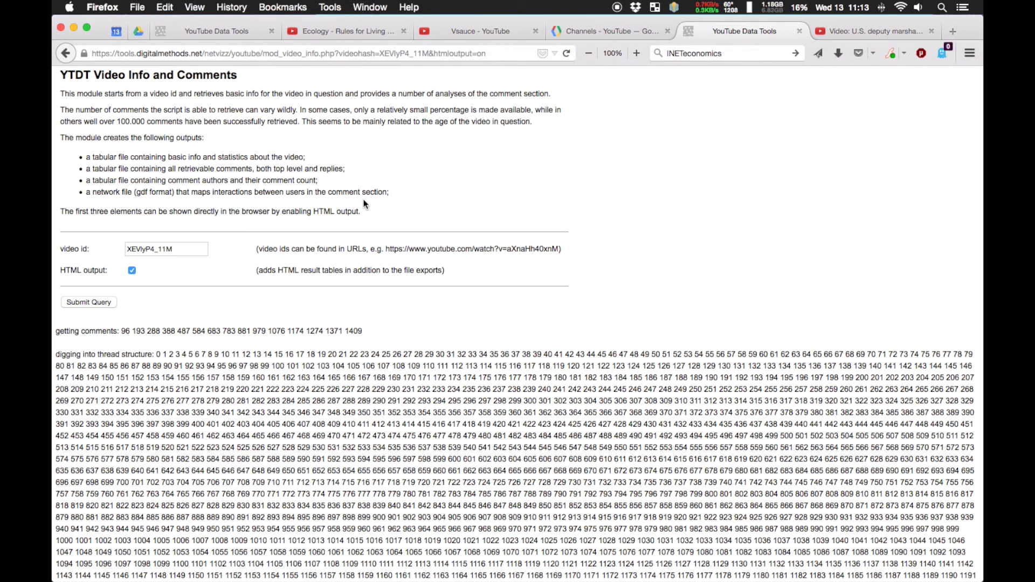
scroll(364, 204, "down", 2)
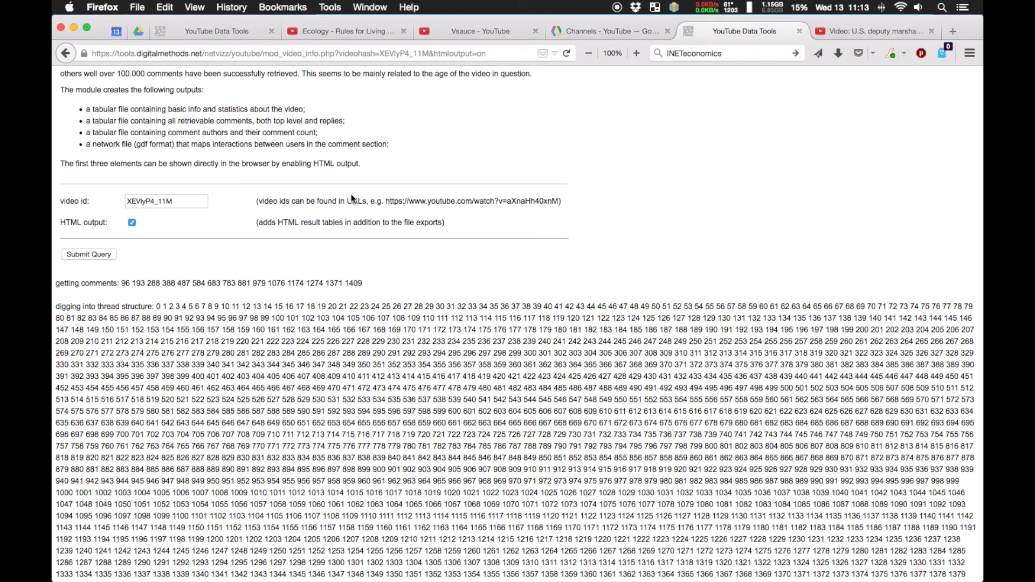
scroll(350, 198, "up", 3)
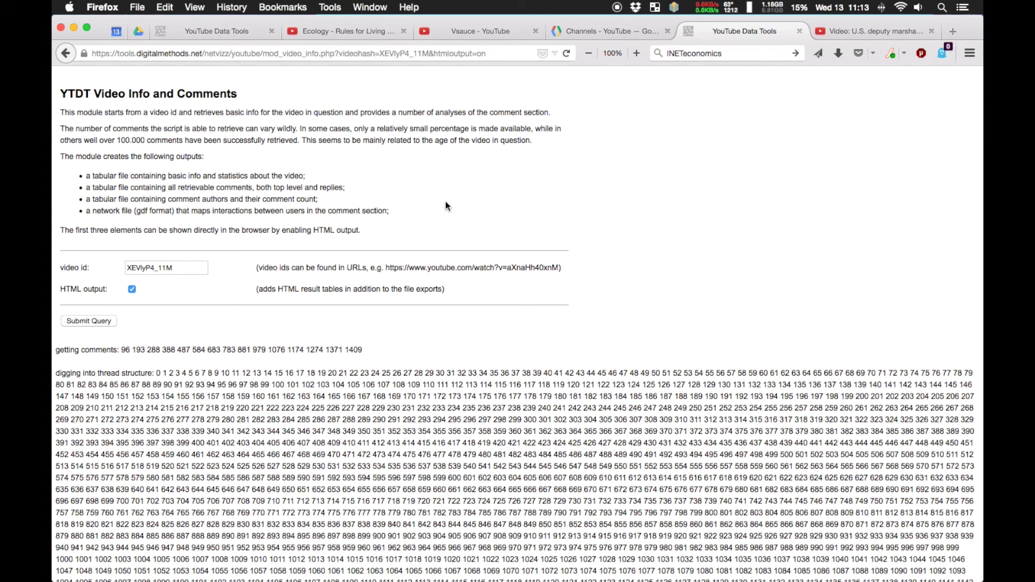
- Examine the comment retrieval log, the generated files and the start of the basic info table
scroll(445, 203, "down", 6)
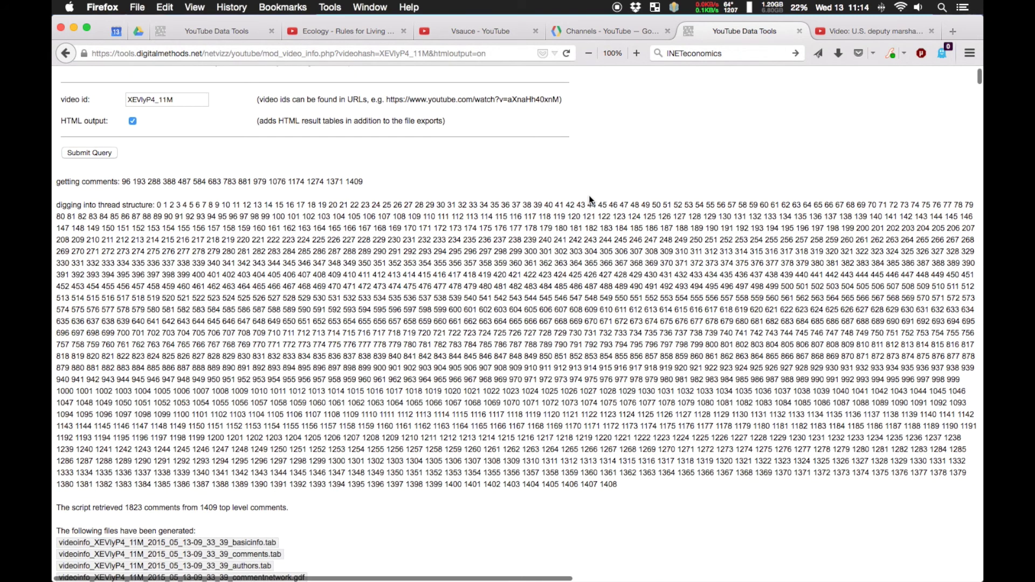
scroll(590, 200, "down", 1)
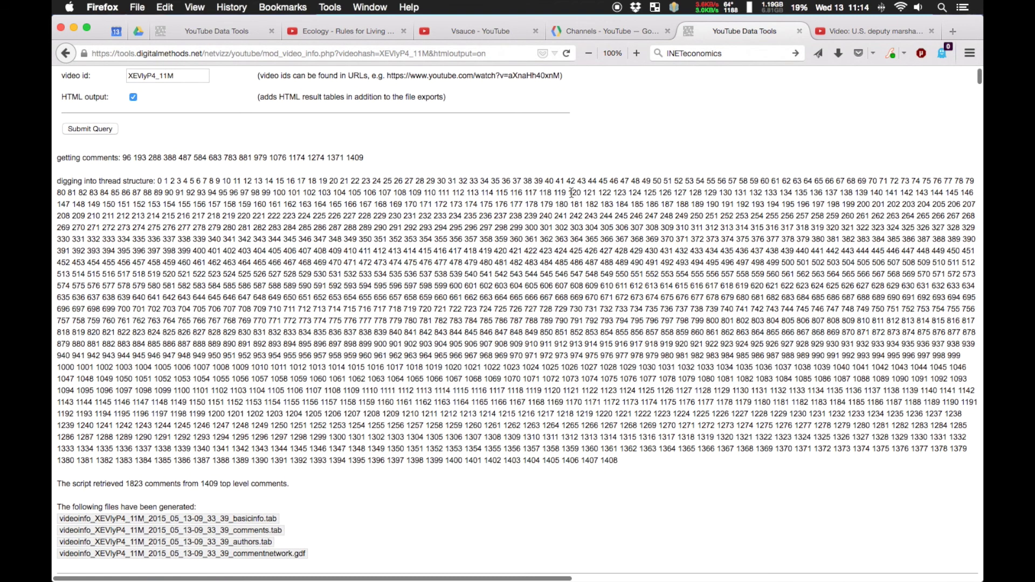
scroll(572, 193, "down", 1)
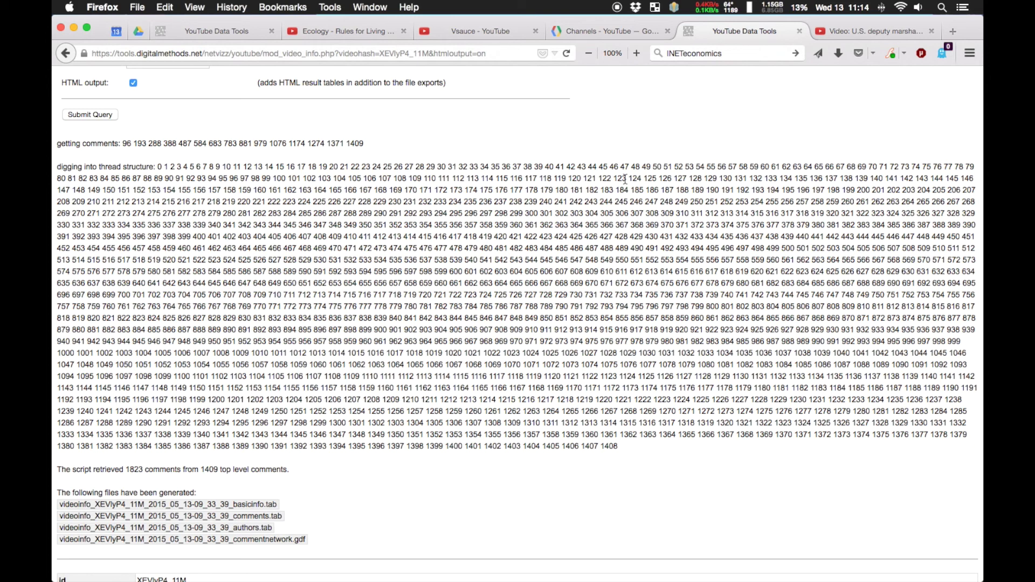
scroll(624, 179, "down", 3)
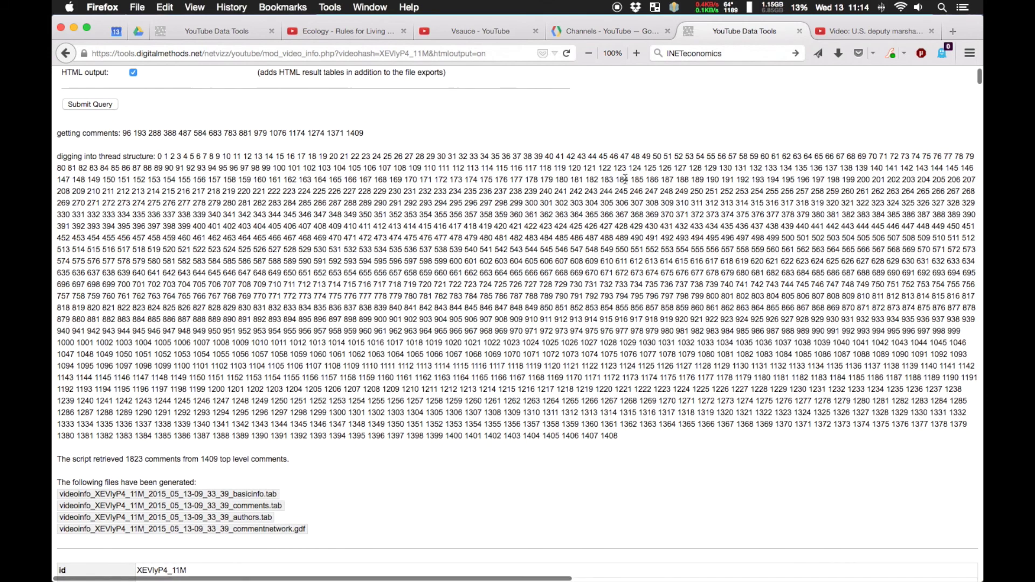
scroll(624, 179, "down", 10)
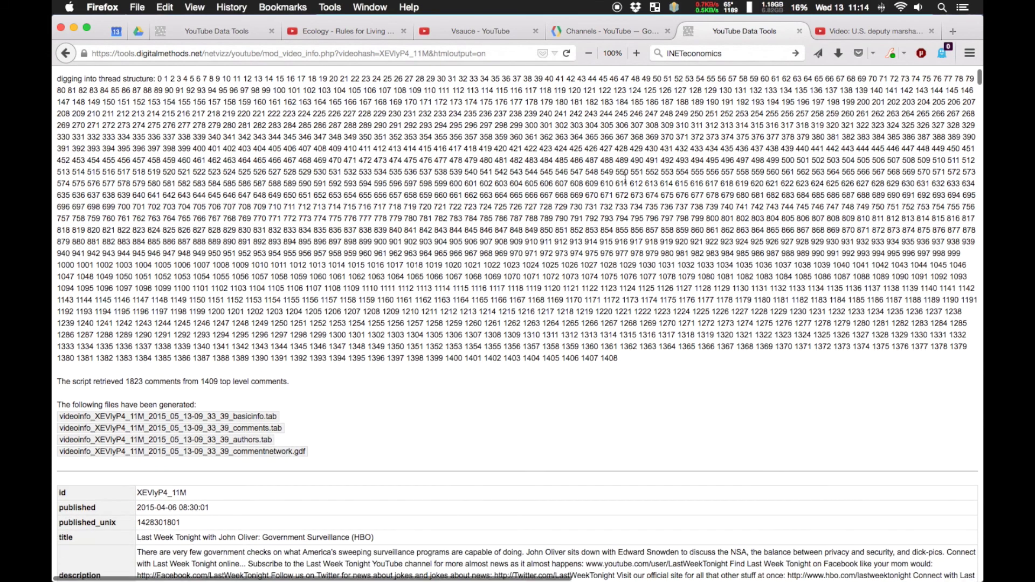
scroll(609, 195, "up", 1)
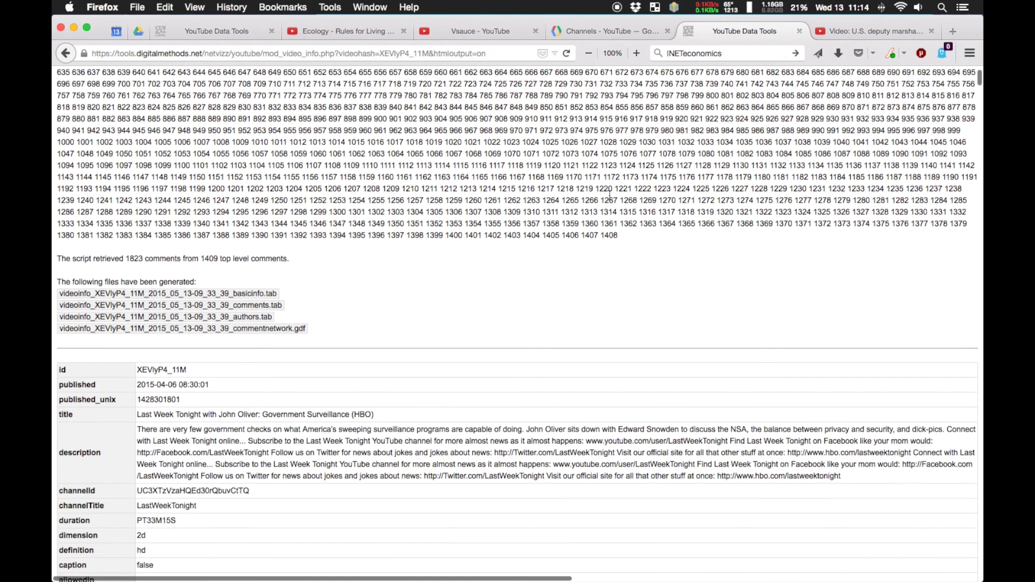
scroll(609, 199, "up", 1)
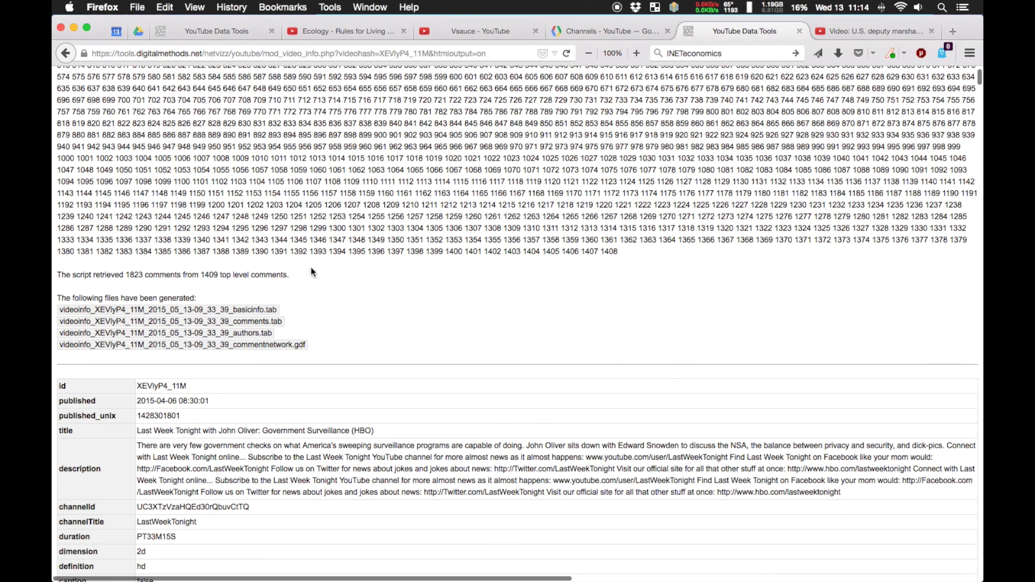
scroll(364, 321, "down", 1)
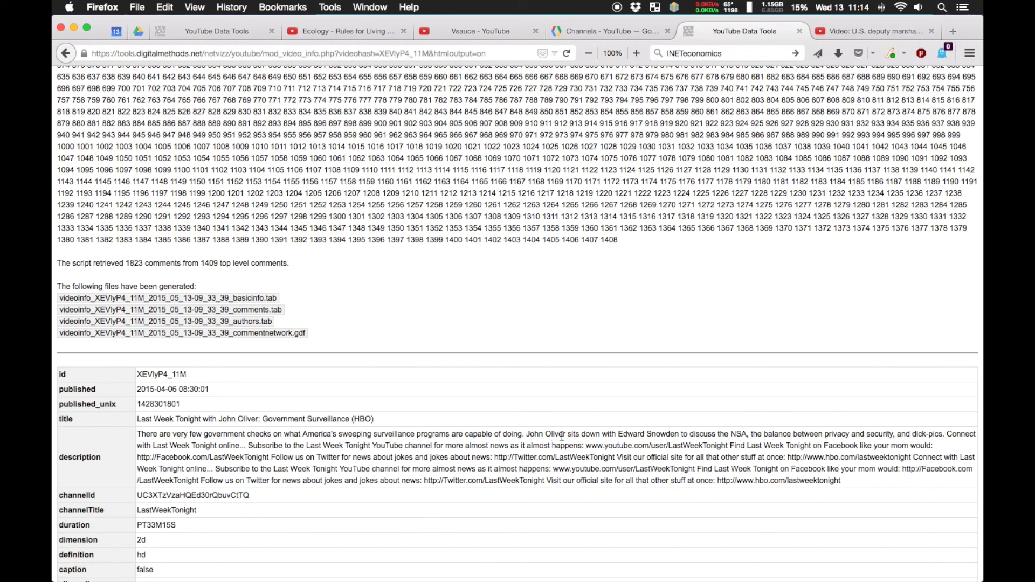
- Highlight the top-level comment count and the total comment count in the retrieval summary, and clear the highlight
scroll(338, 263, "up", 2)
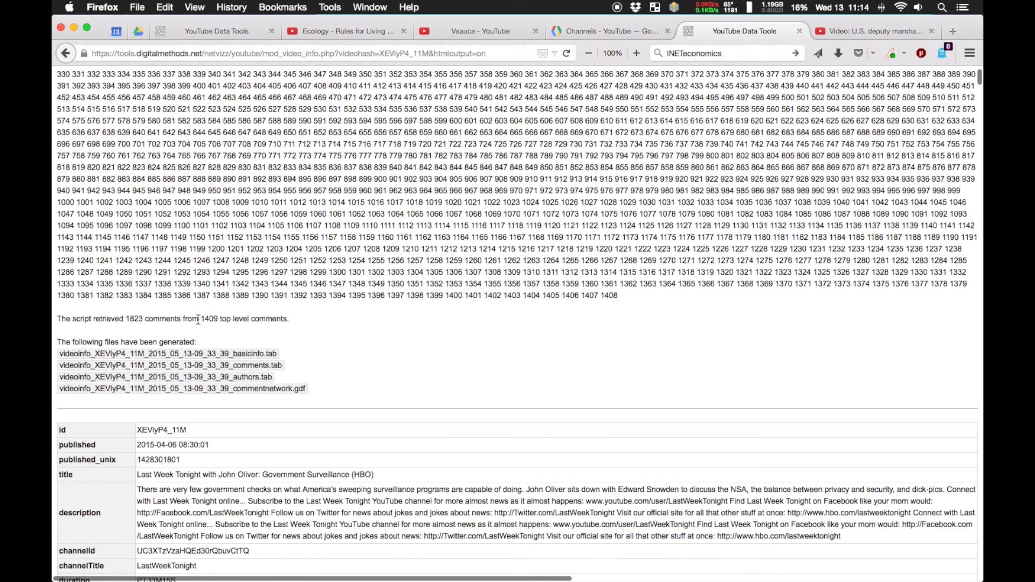
left_click_drag(200, 319, 222, 321)
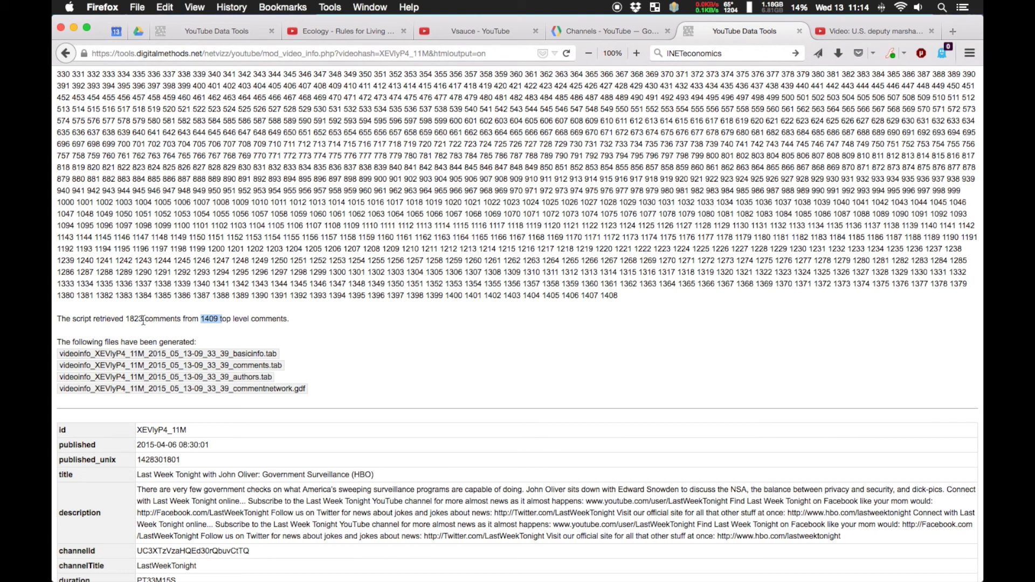
left_click_drag(143, 320, 125, 320)
left_click(152, 319)
scroll(472, 263, "down", 1)
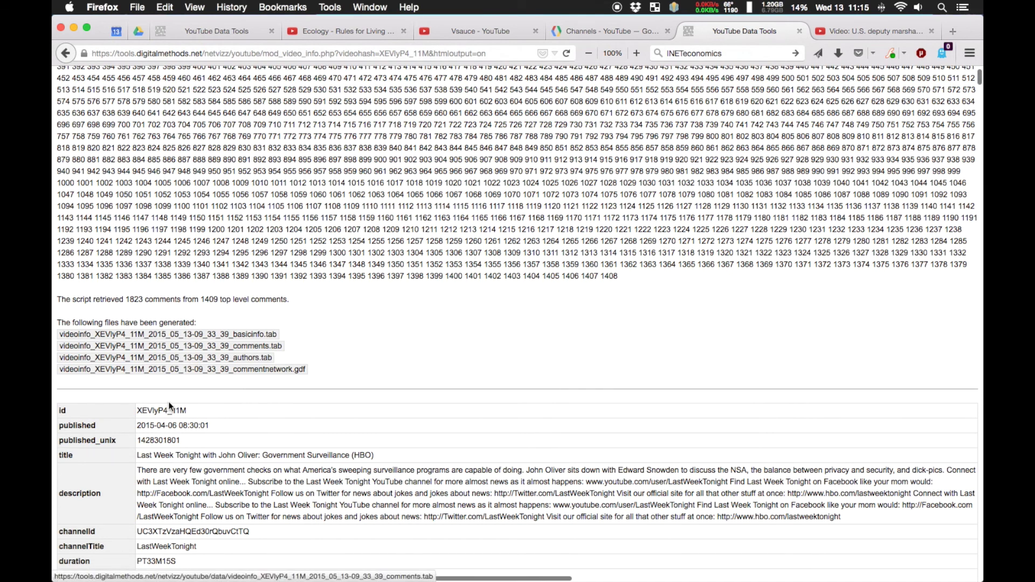
- Show and dismiss the link options of the basicinfo.tab file, and examine the video's basic info table
right_click(179, 337)
left_click(468, 296)
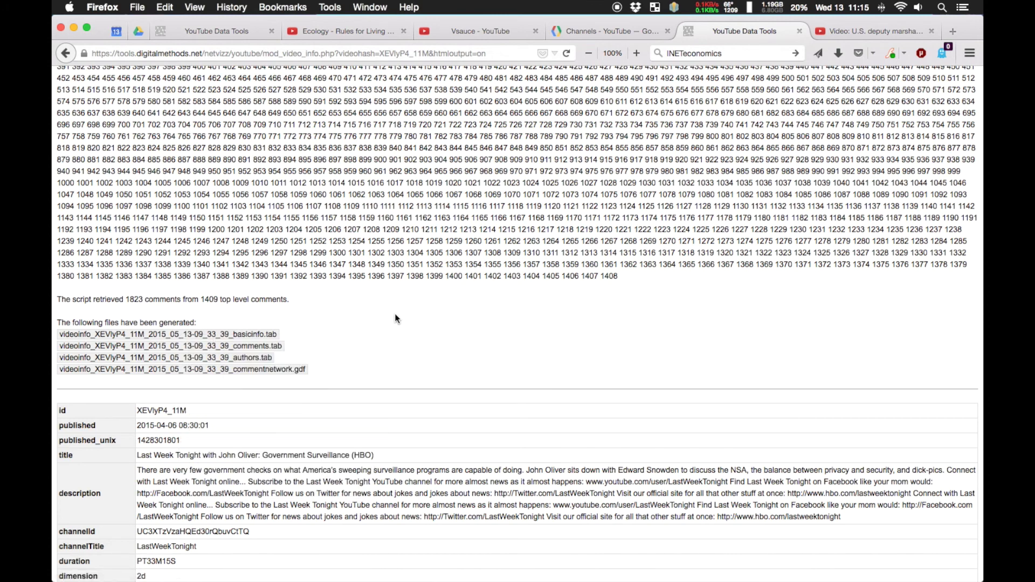
scroll(432, 251, "down", 8)
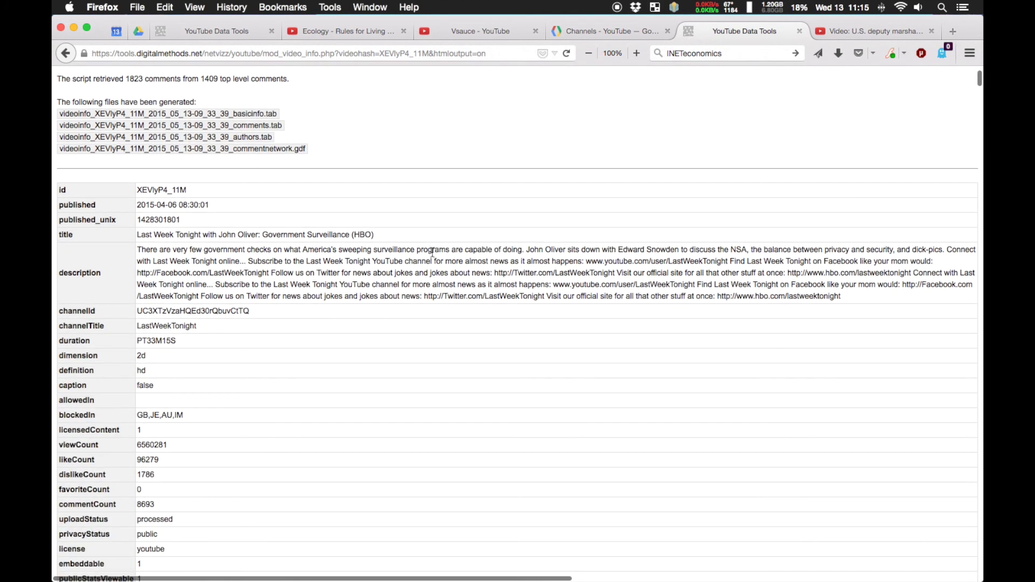
scroll(433, 254, "down", 1)
scroll(434, 256, "down", 1)
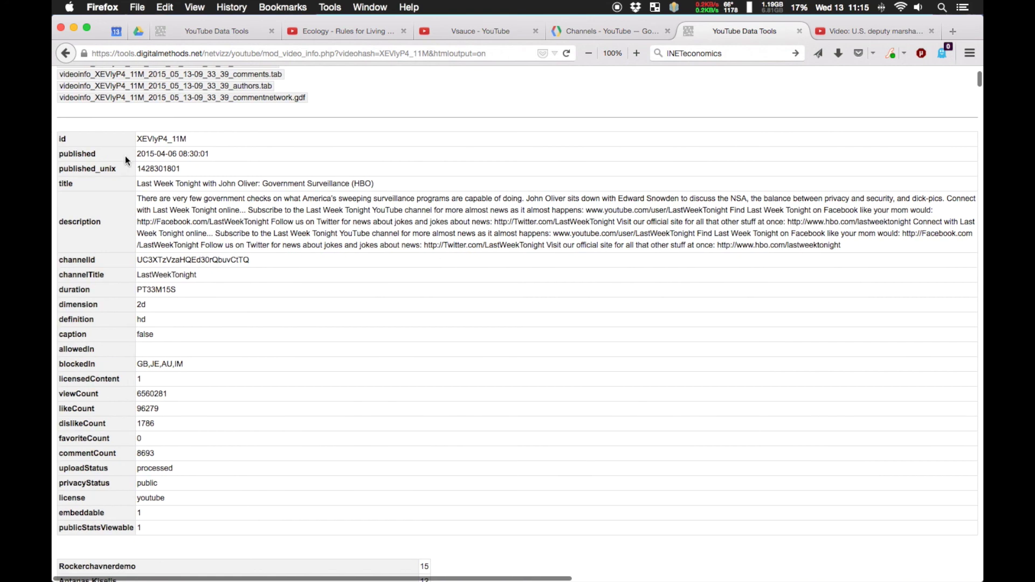
scroll(186, 343, "up", 1)
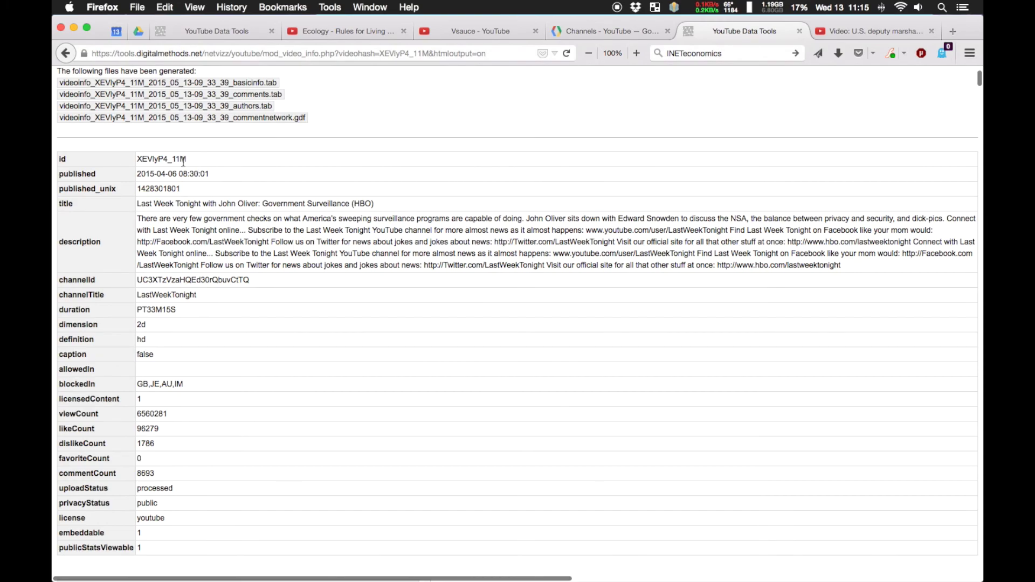
- Compare the module's described outputs at the start of the page with the basic info table
scroll(174, 208, "up", 15)
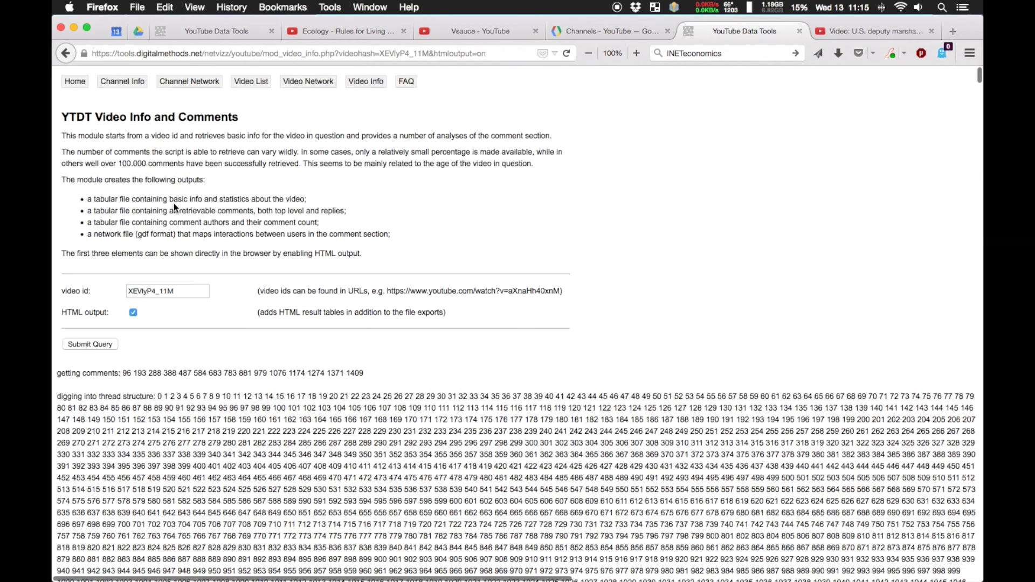
scroll(284, 205, "down", 10)
scroll(285, 205, "down", 20)
scroll(285, 205, "up", 4)
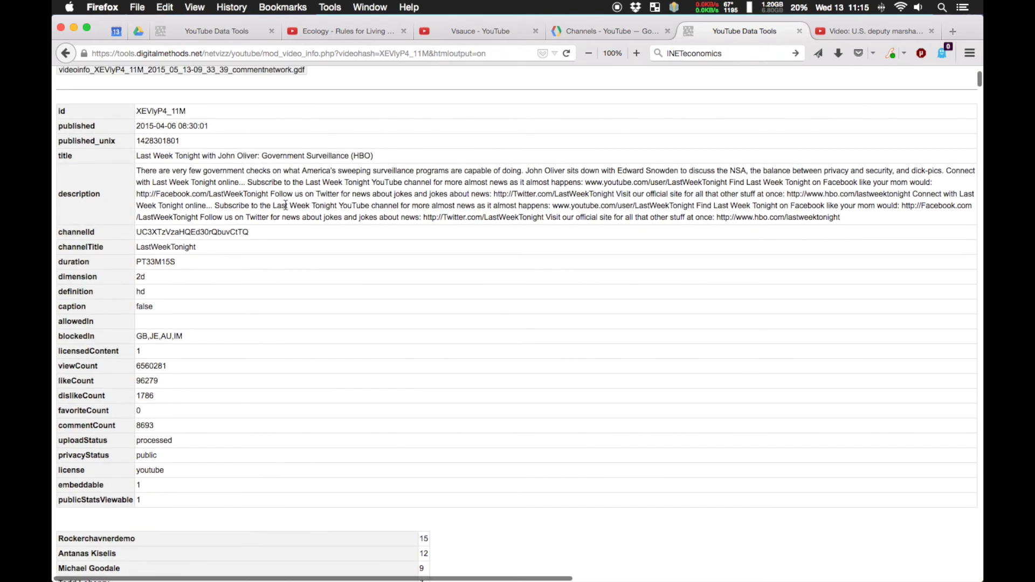
scroll(286, 205, "up", 1)
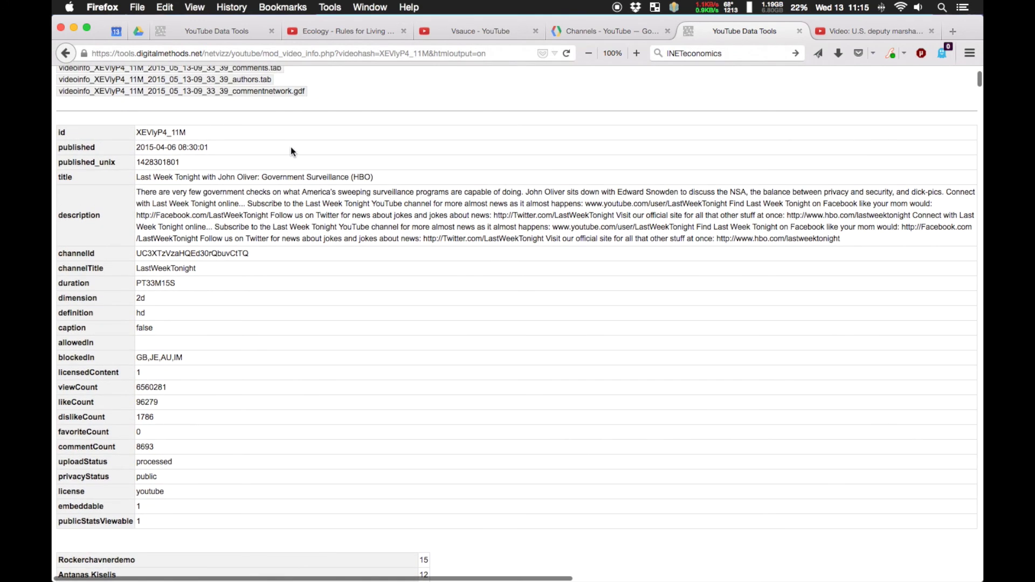
- Highlight the published_unix timestamp and examine the channel, duration, definition and caption fields down to blockedIn
left_click_drag(181, 162, 135, 164)
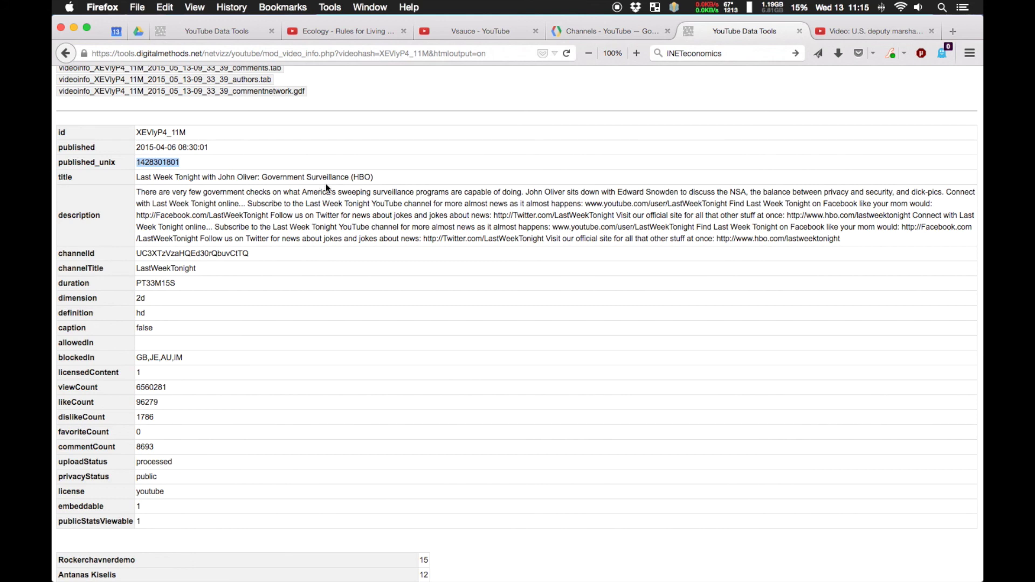
scroll(291, 221, "down", 2)
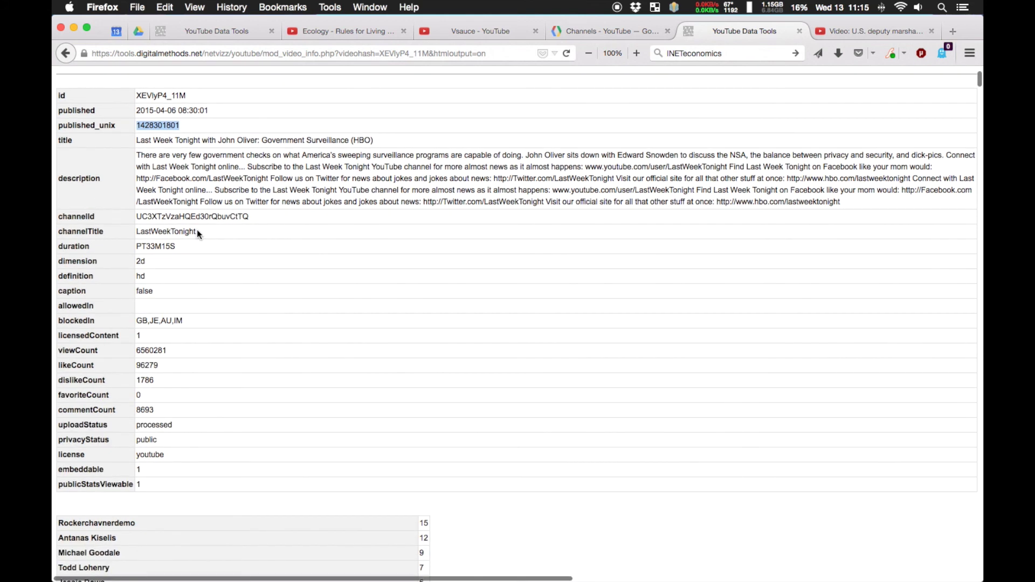
scroll(252, 244, "down", 3)
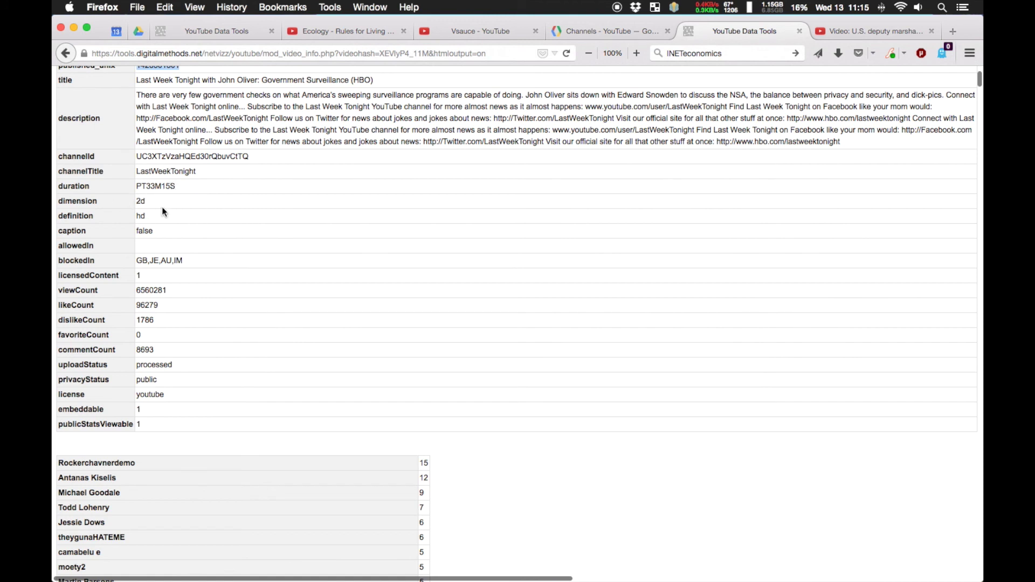
scroll(172, 217, "down", 1)
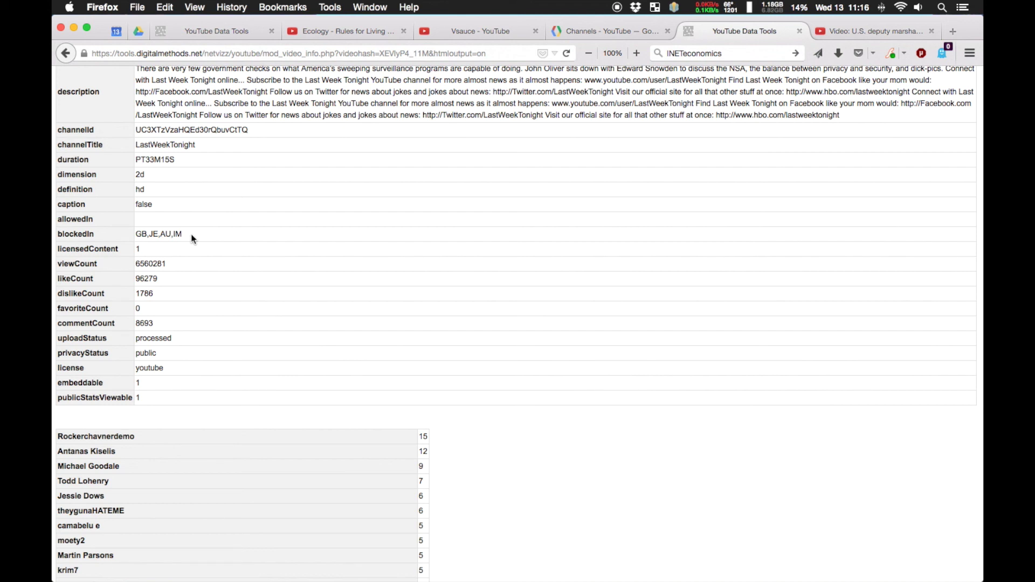
scroll(191, 234, "left", 1)
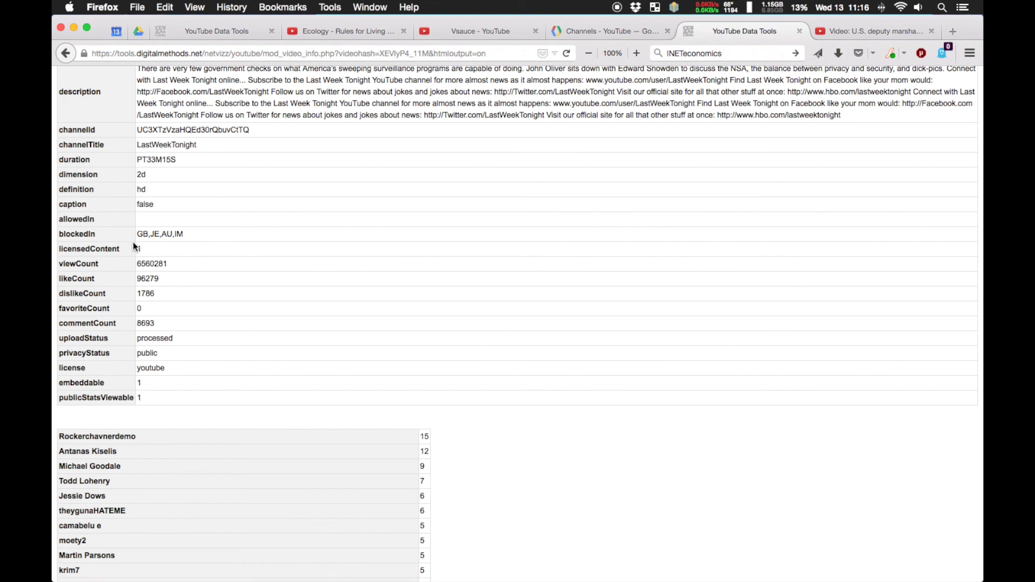
- Highlight the blockedIn country codes as a whole and in parts, and clear the highlight
left_click_drag(136, 234, 182, 233)
left_click(183, 233)
left_click_drag(137, 234, 160, 234)
double_click(168, 234)
double_click(178, 234)
left_click(257, 239)
- Review the video's metadata again, from the generated files down to the list of comment authors
scroll(187, 234, "up", 2)
scroll(192, 280, "up", 6)
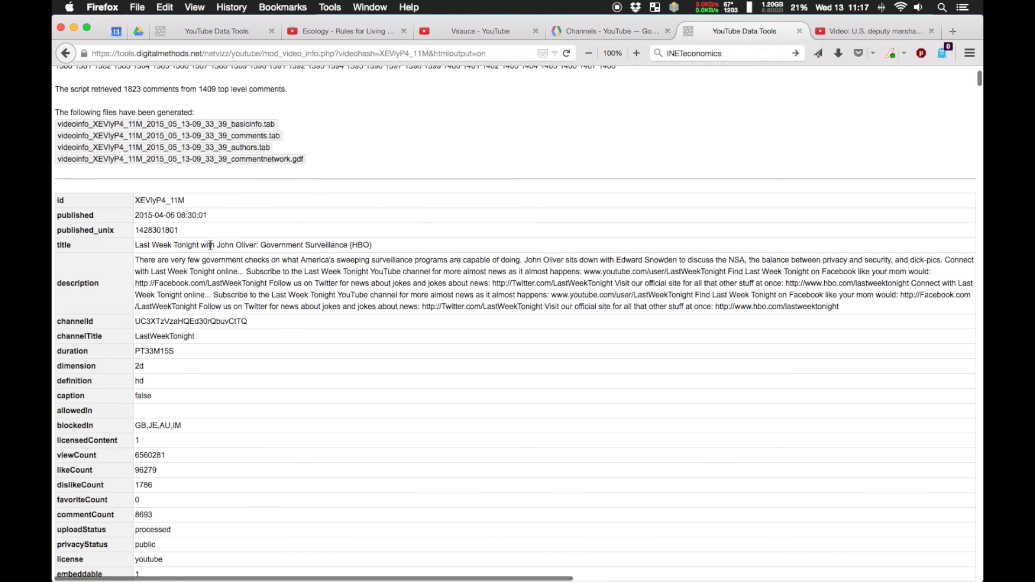
scroll(359, 219, "down", 2)
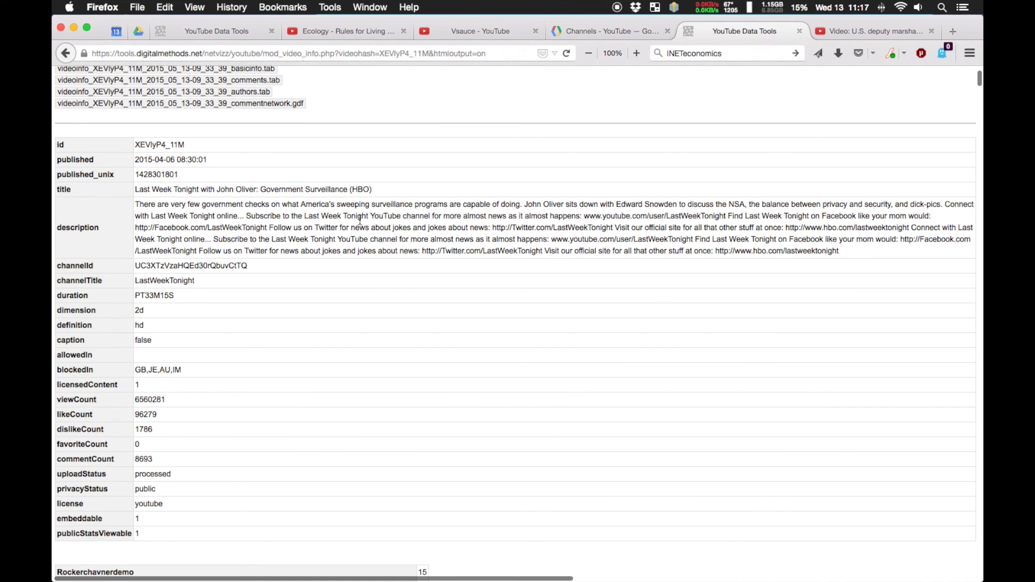
scroll(360, 220, "down", 3)
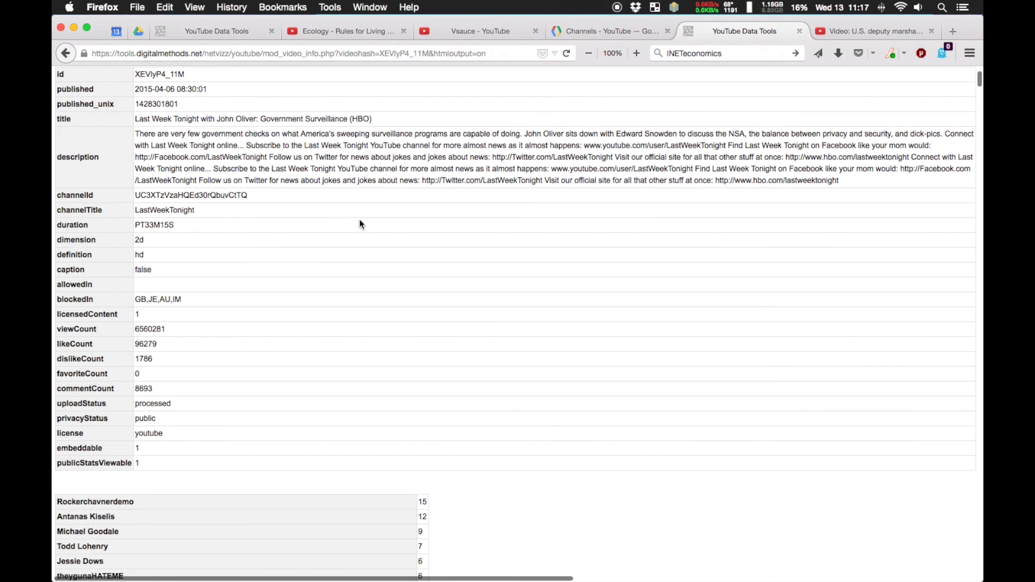
- Examine the video's metadata from the channel fields through the view, like, dislike and comment counts to publicStatsViewable
scroll(360, 223, "down", 1)
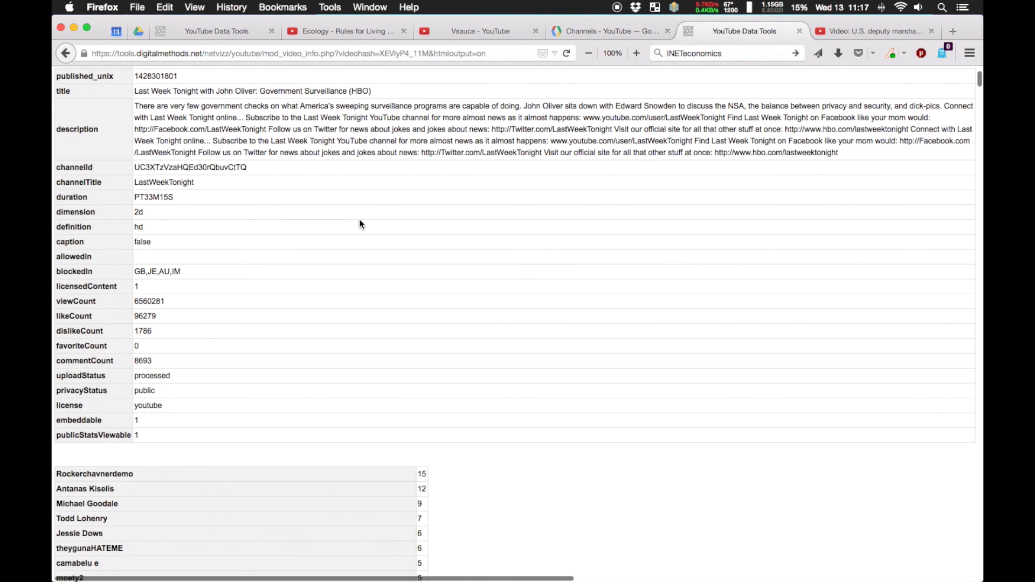
scroll(360, 223, "down", 2)
scroll(360, 223, "up", 1)
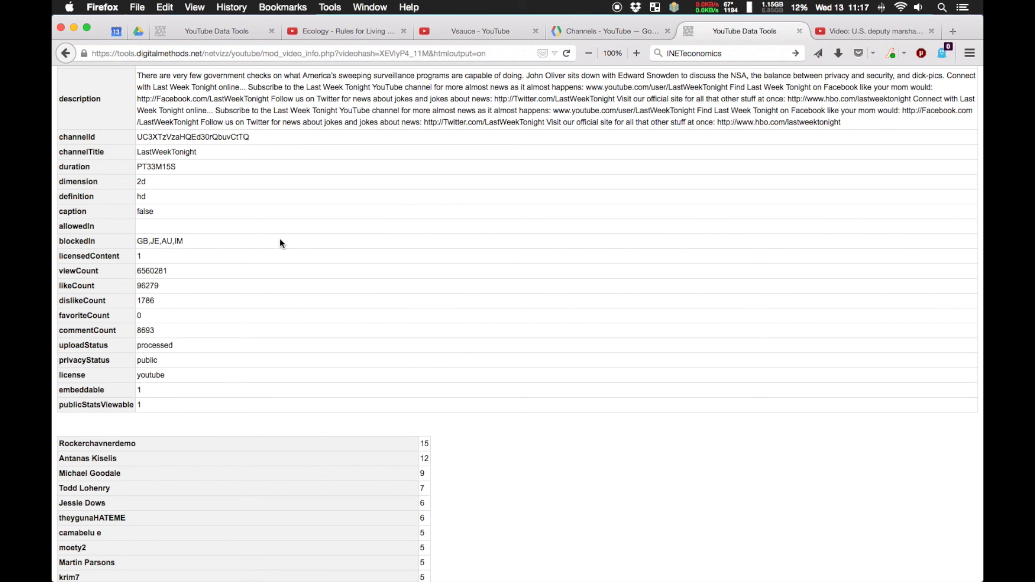
scroll(244, 244, "down", 2)
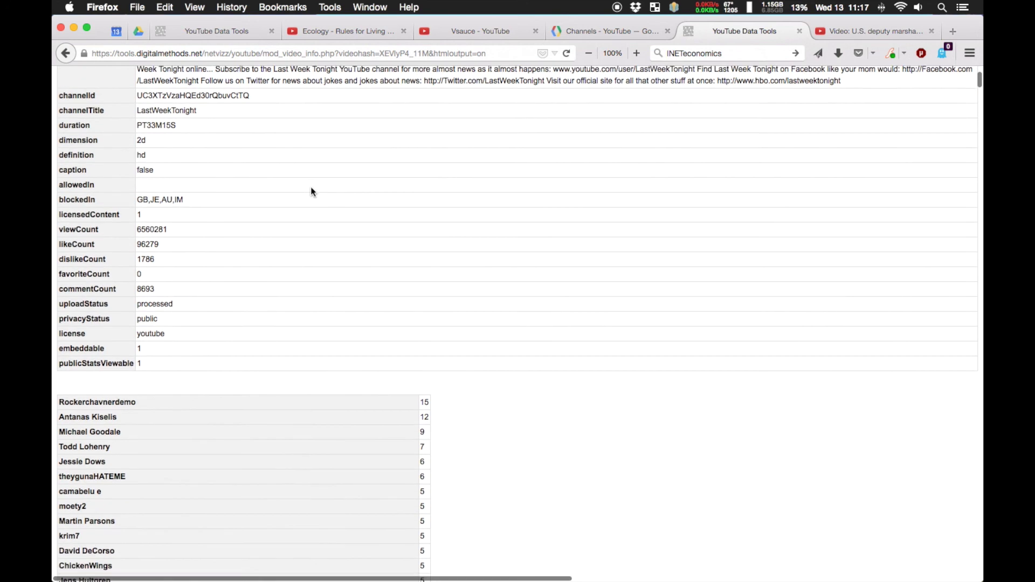
scroll(311, 192, "down", 3)
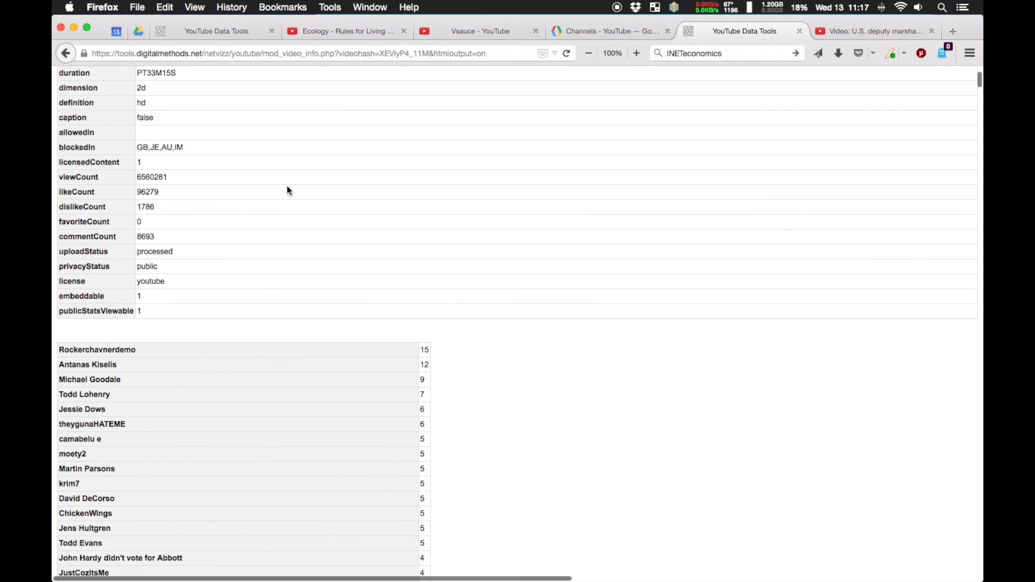
- Highlight the first author's name in the comment author table, and that author's comment count
scroll(390, 134, "down", 6)
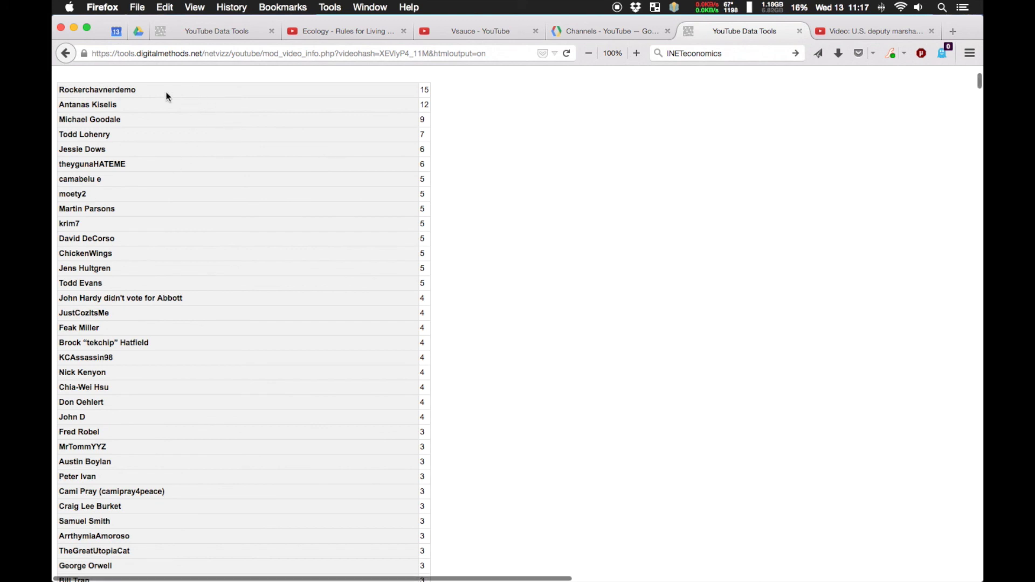
left_click_drag(59, 90, 136, 90)
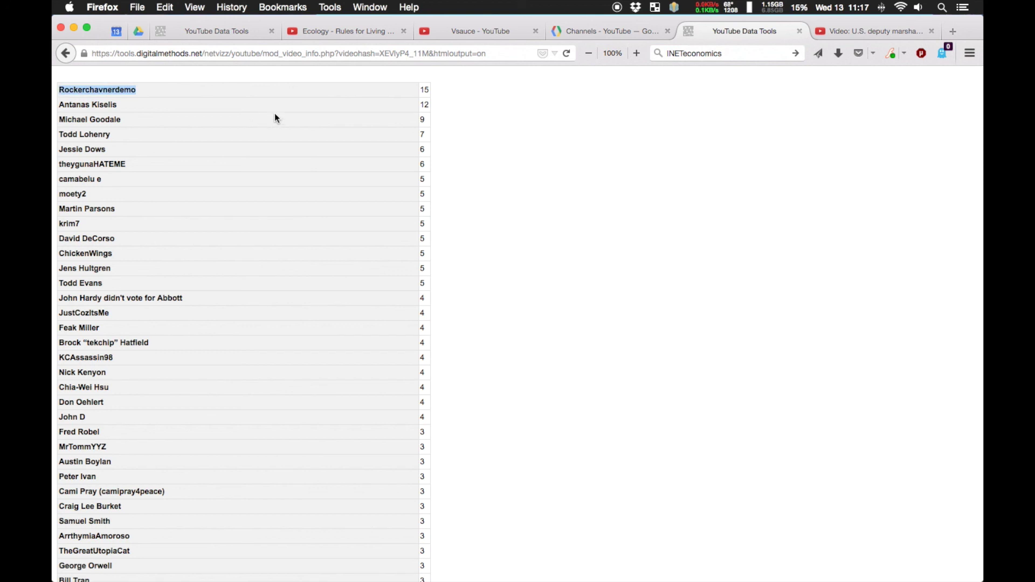
double_click(426, 91)
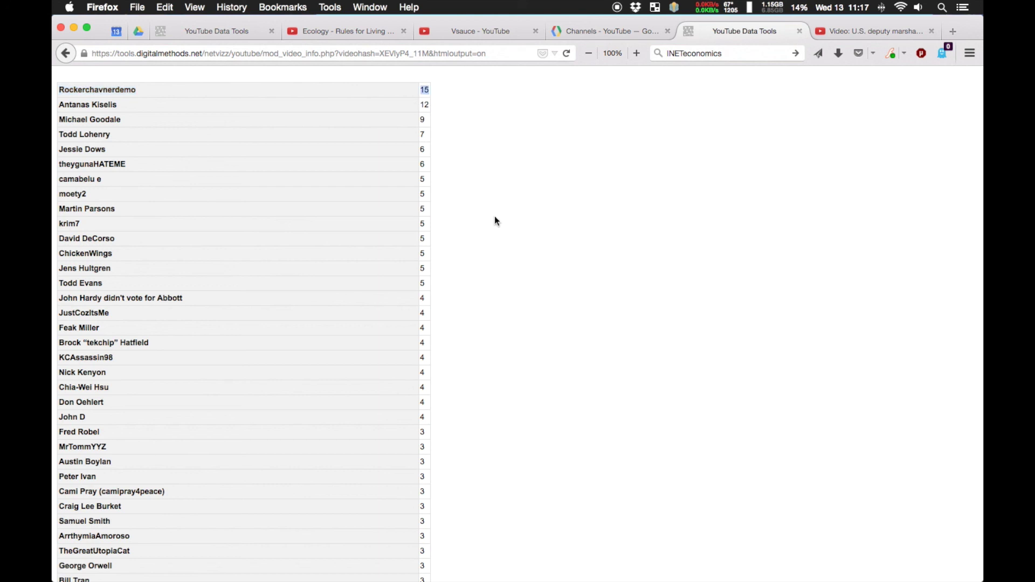
- Look through the whole comment author list down to the start of the comments table
scroll(318, 132, "down", 2)
scroll(318, 132, "up", 7)
scroll(319, 134, "down", 20)
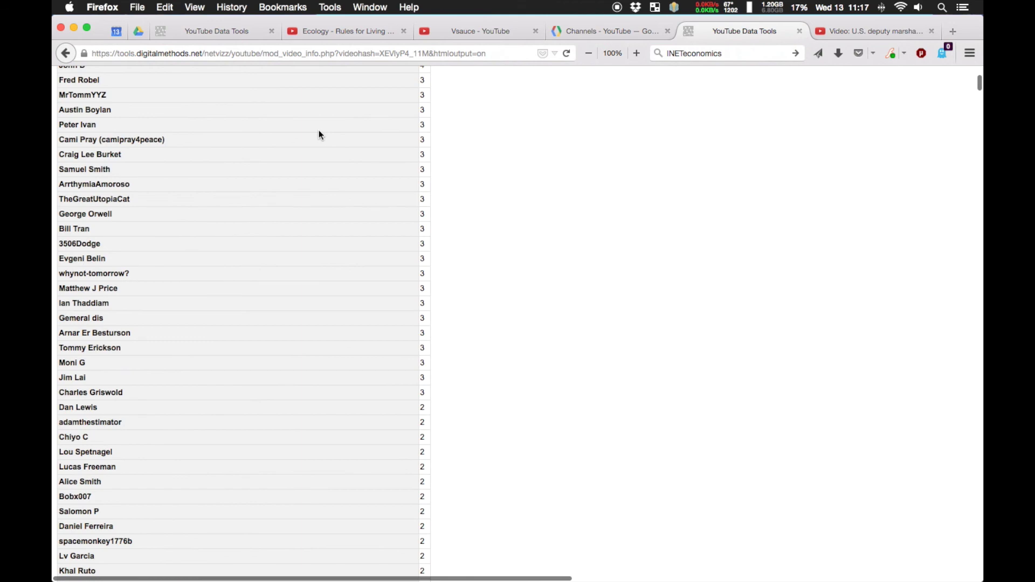
scroll(321, 134, "down", 20)
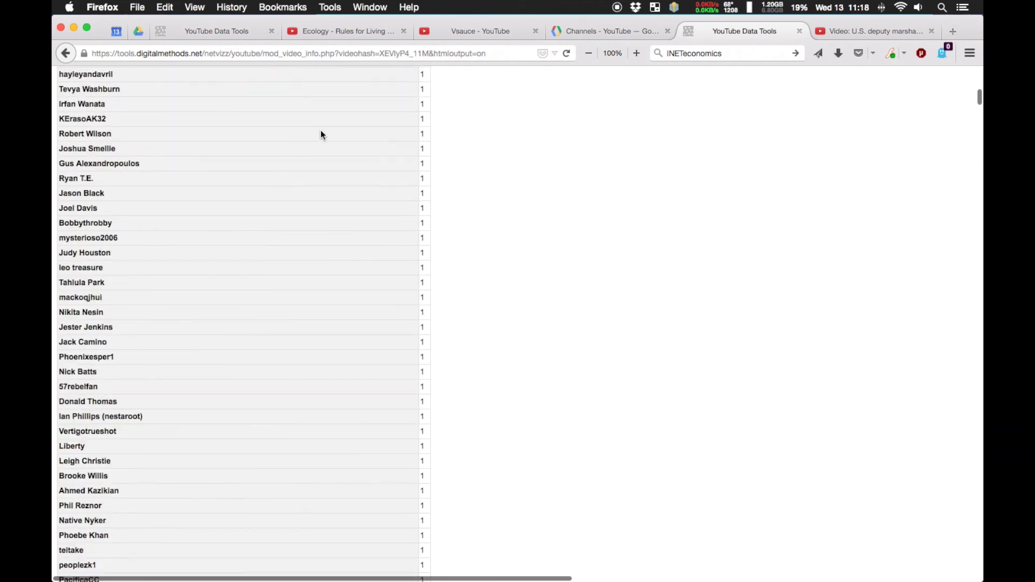
scroll(321, 136, "down", 20)
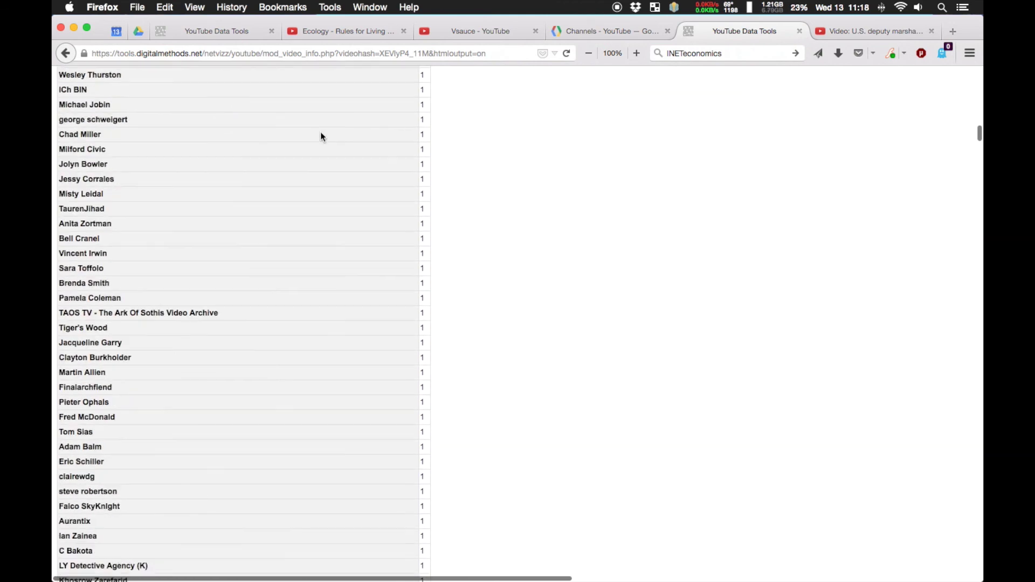
scroll(320, 137, "down", 20)
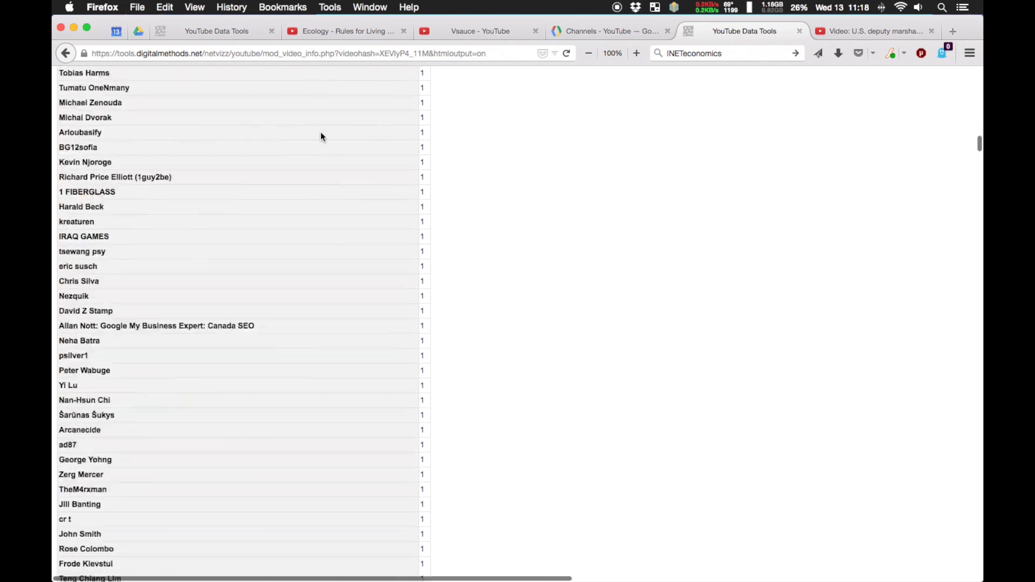
scroll(320, 136, "down", 20)
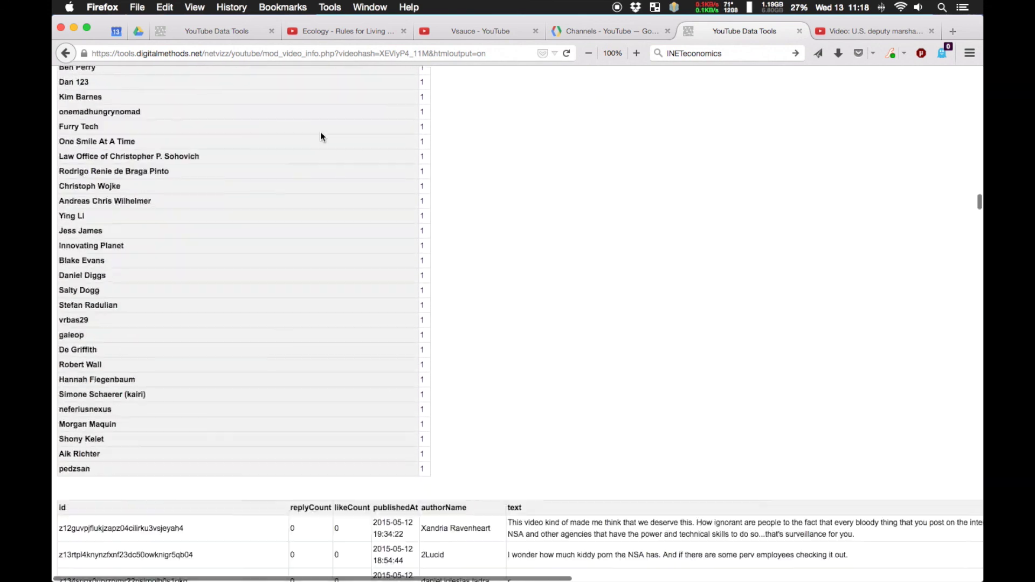
- Examine the comments table from its column headers down to the comment threads with shaded reply rows
scroll(321, 136, "up", 20)
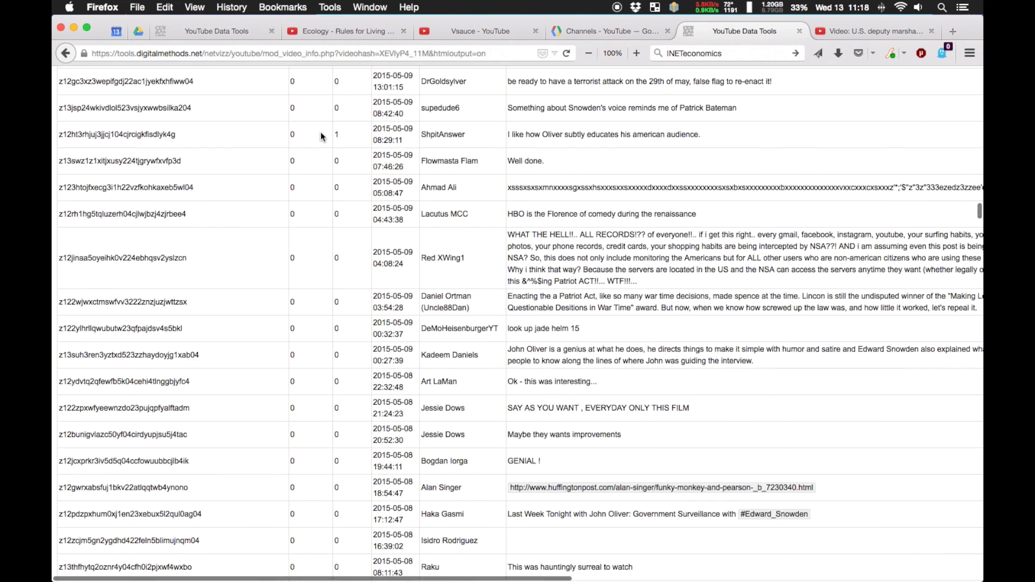
scroll(321, 137, "up", 5)
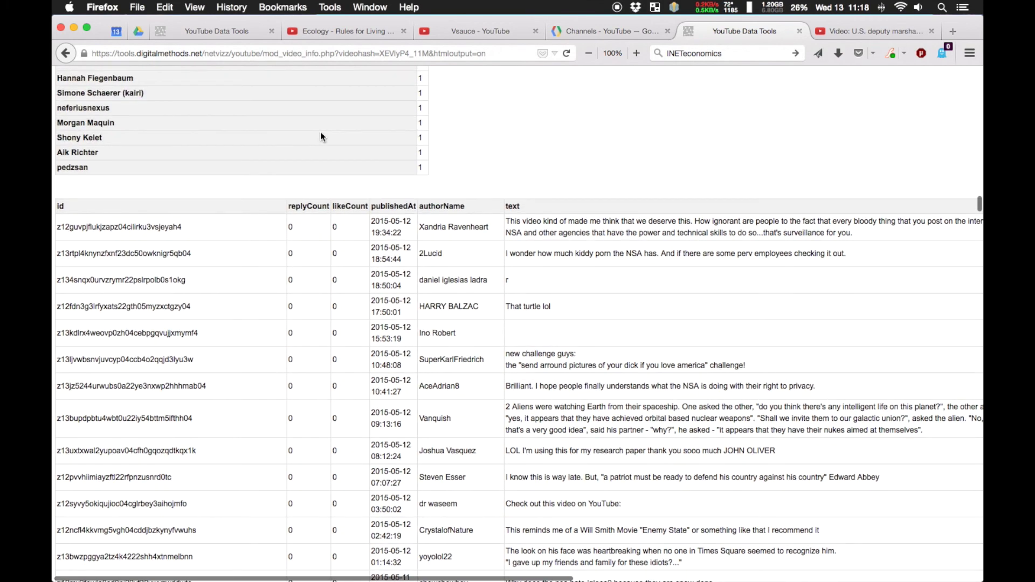
scroll(321, 136, "down", 20)
scroll(321, 136, "down", 10)
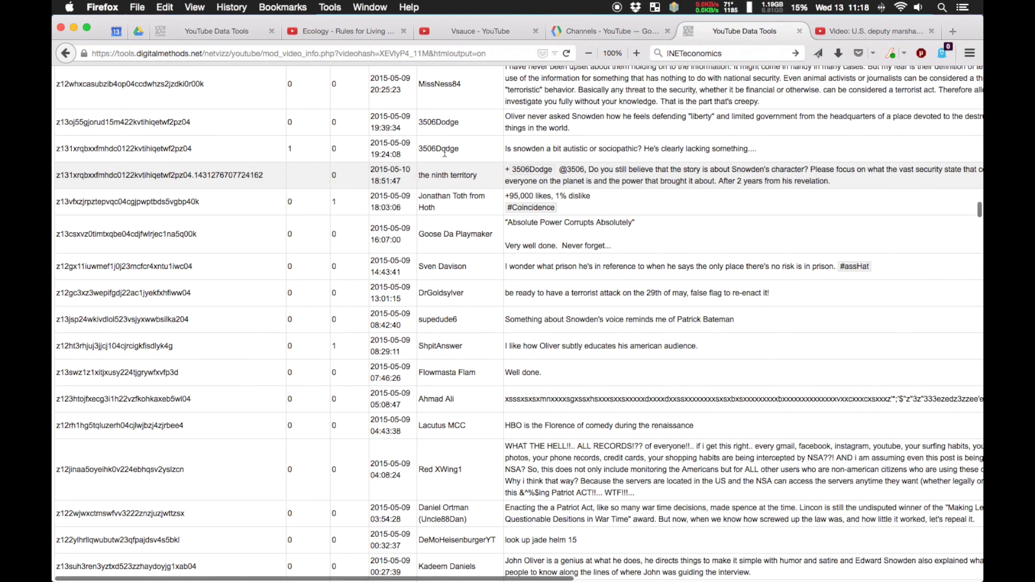
scroll(477, 240, "down", 10)
scroll(477, 240, "down", 10)
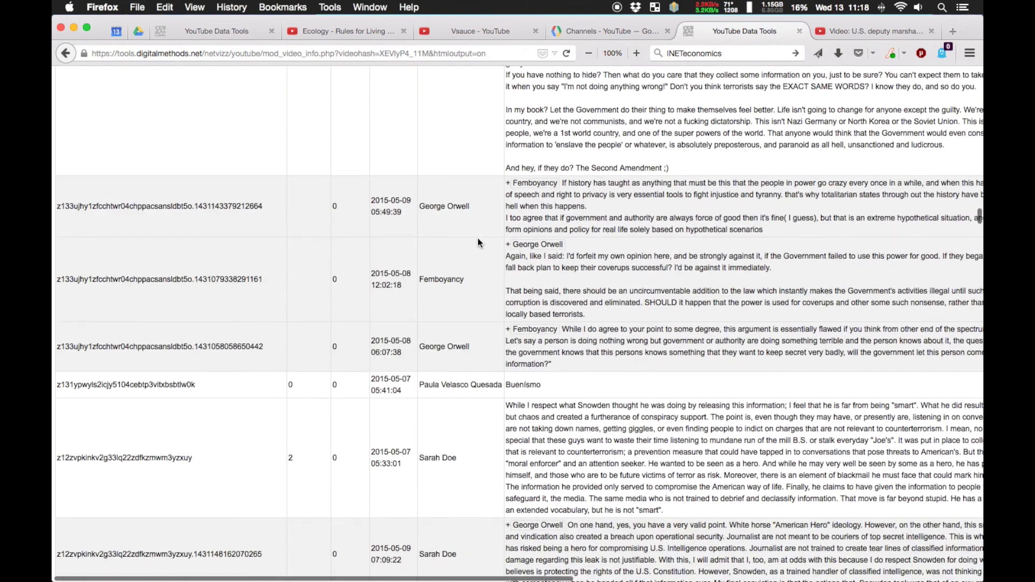
scroll(474, 222, "up", 1)
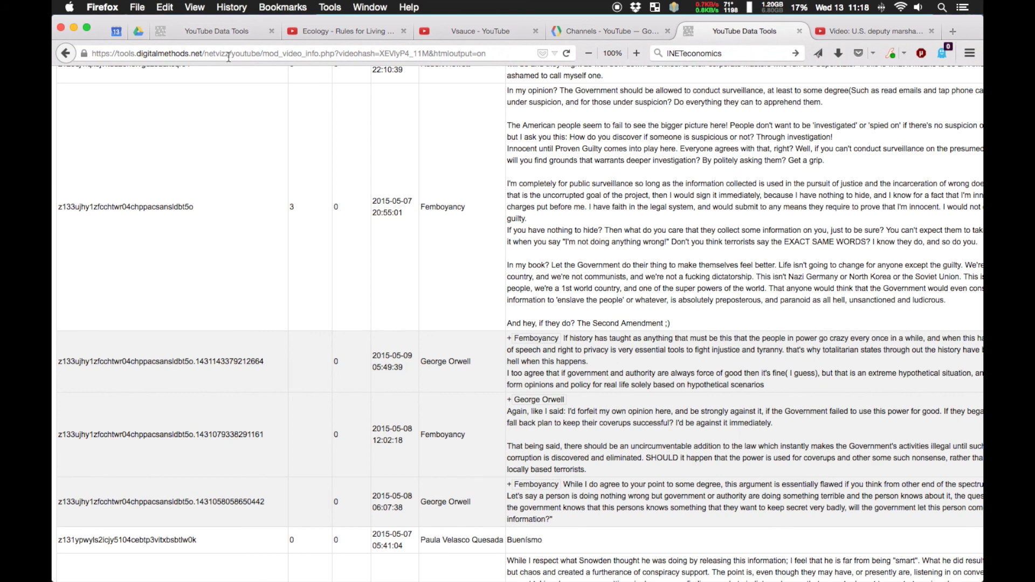
- Switch back to the blank Video Info query page and go to the YouTube Data Tools home page
left_click(225, 33)
left_click(443, 198)
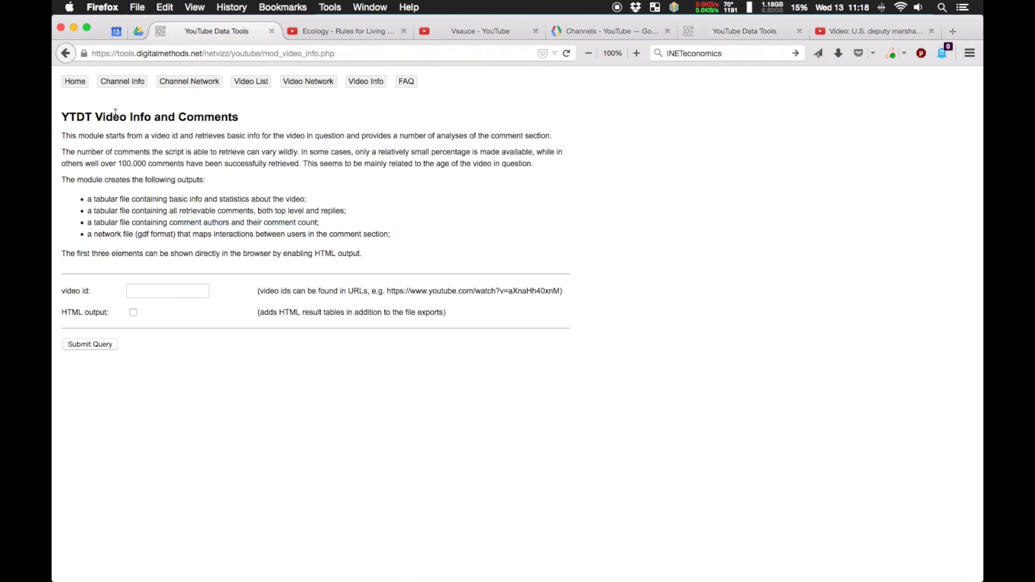
left_click(76, 83)
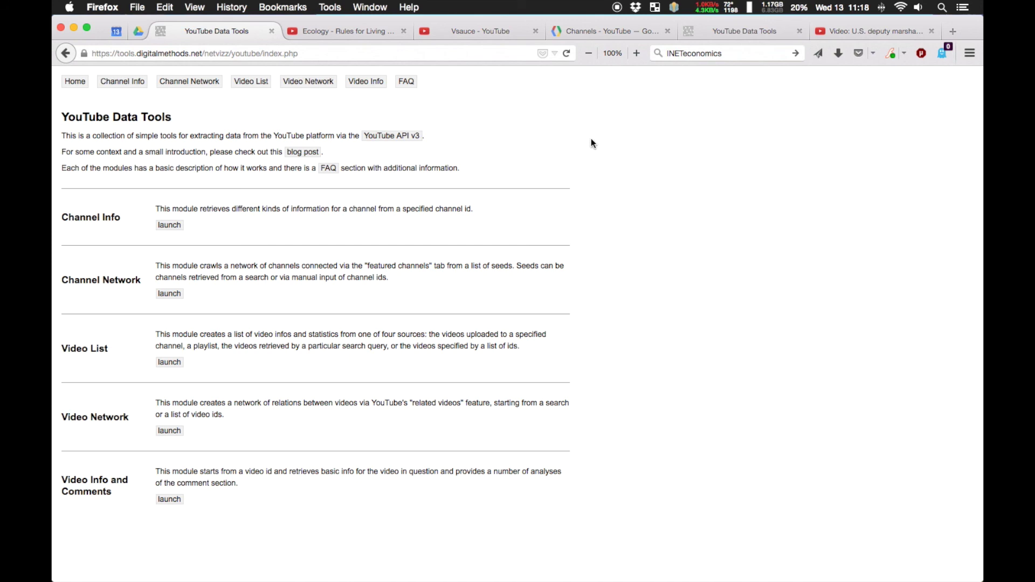
- Open the FAQ and read it from the introduction down to the source code question
left_click(406, 80)
scroll(618, 141, "down", 5)
scroll(619, 140, "up", 5)
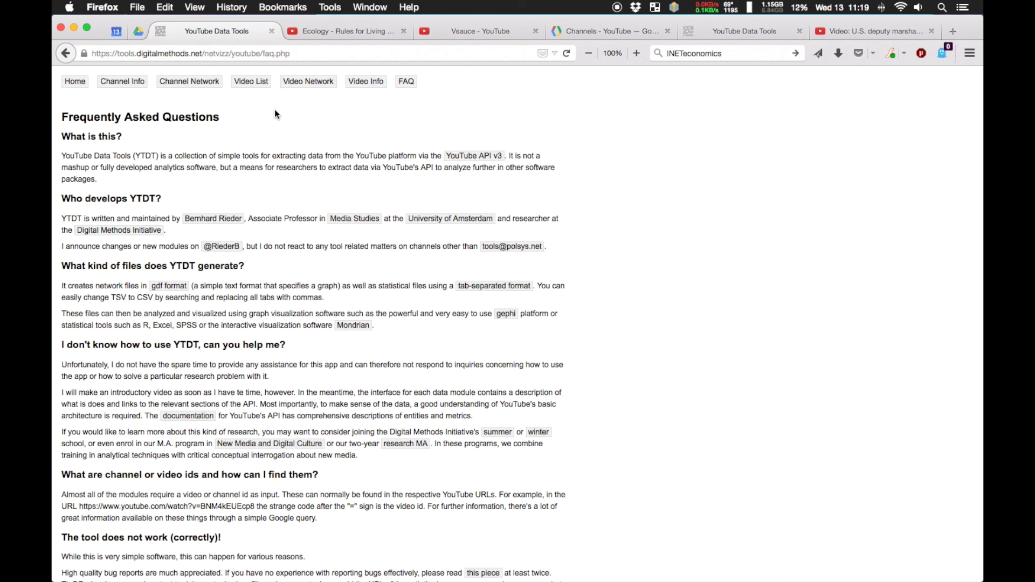
scroll(275, 115, "down", 2)
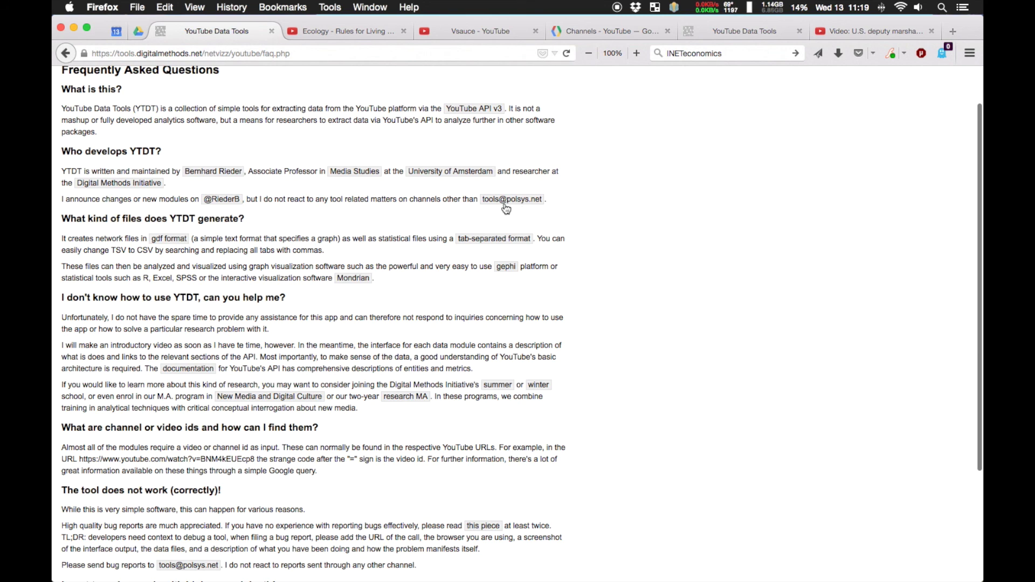
scroll(710, 208, "down", 5)
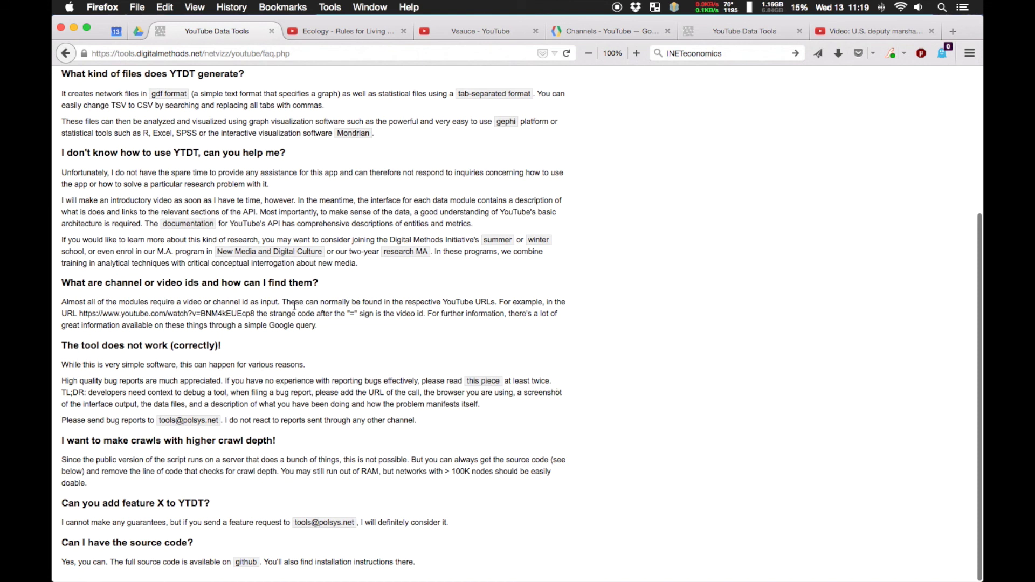
- Highlight the full answer under "The tool does not work (correctly)!" and return to the home page
left_click_drag(447, 418, 65, 359)
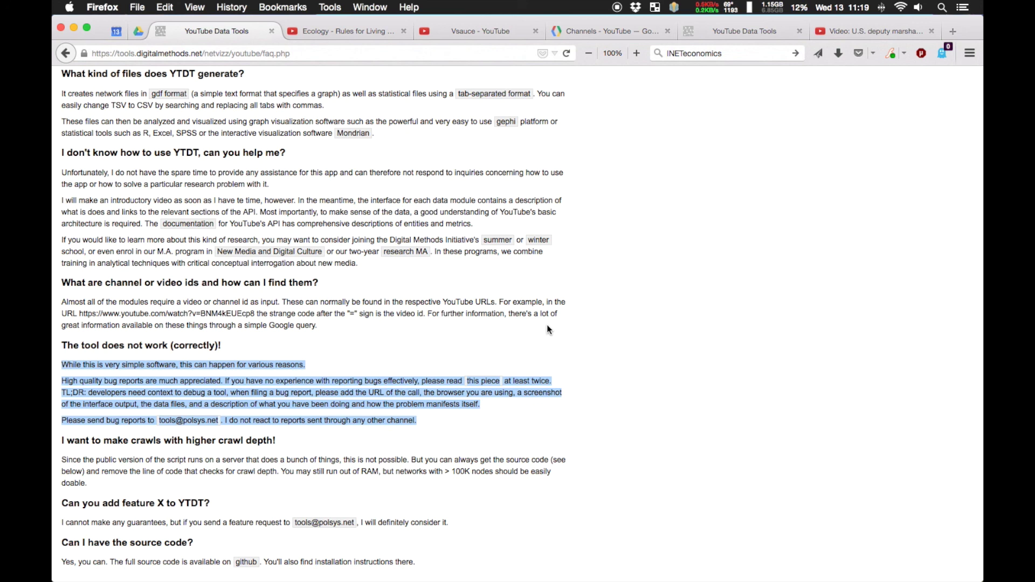
scroll(548, 329, "up", 5)
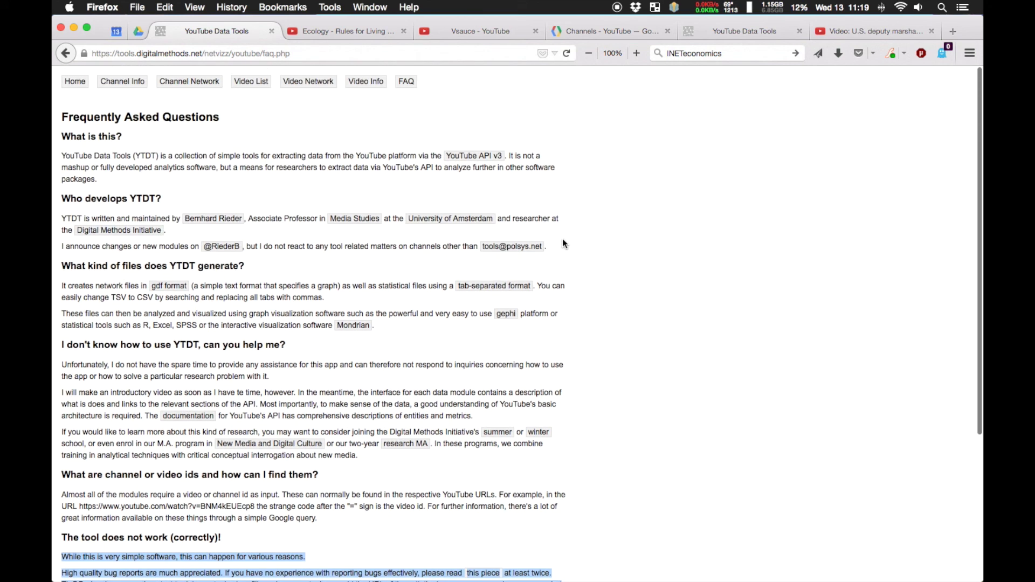
left_click(71, 82)
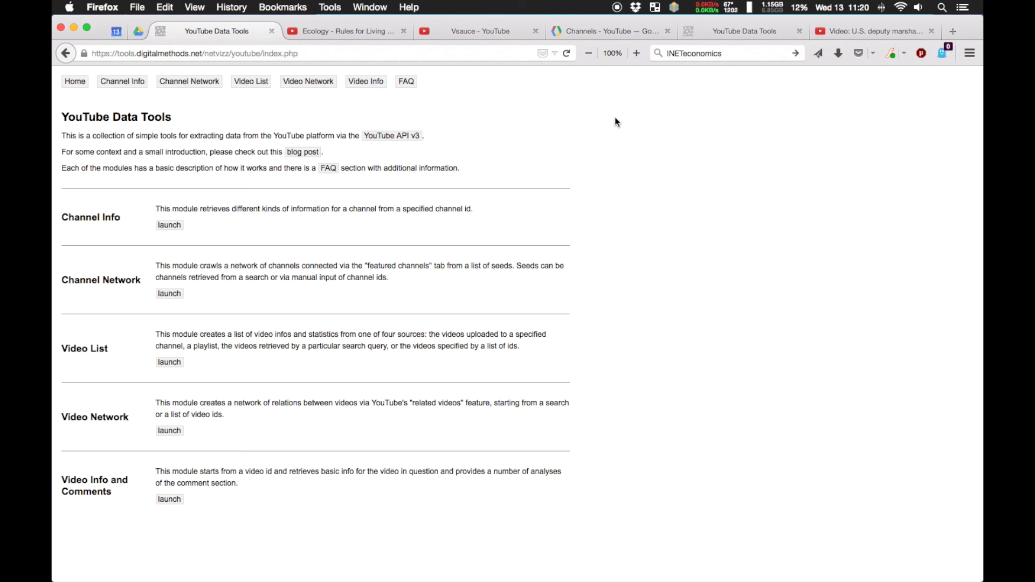
- Reopen the FAQ and follow the github link in the source code answer to the YouTube-Data-Tools repository
left_click(407, 82)
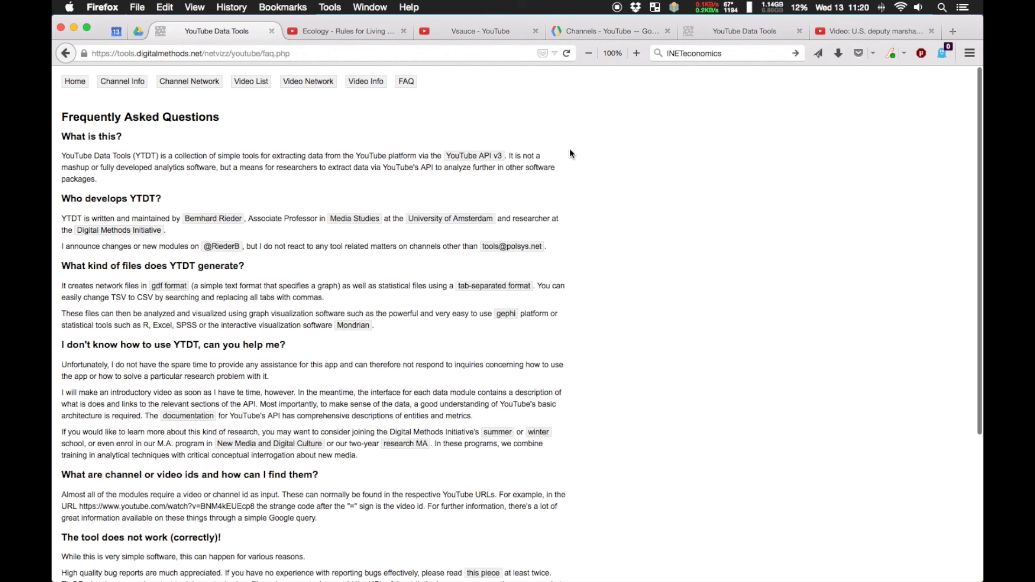
scroll(570, 154, "down", 5)
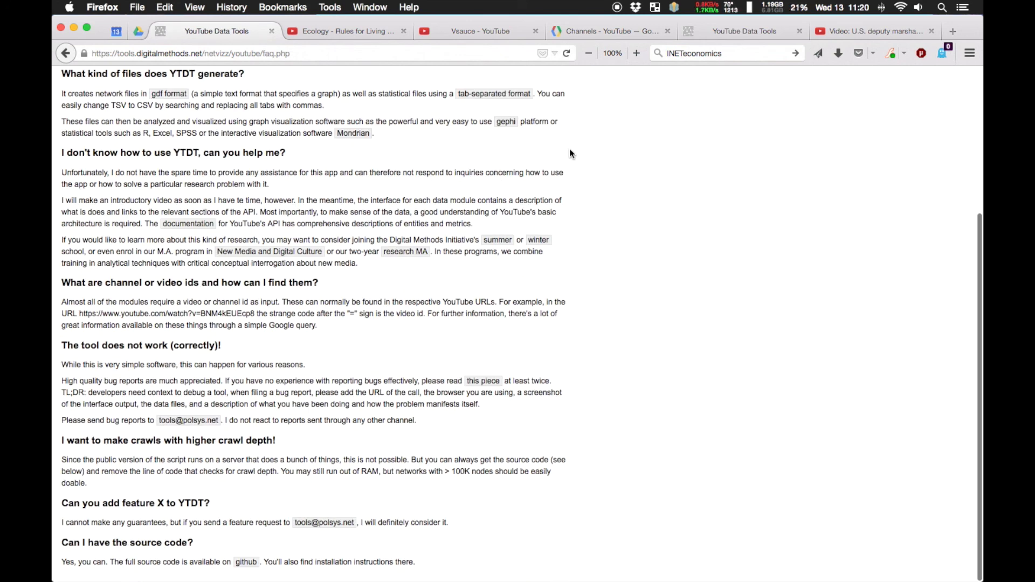
left_click(255, 562)
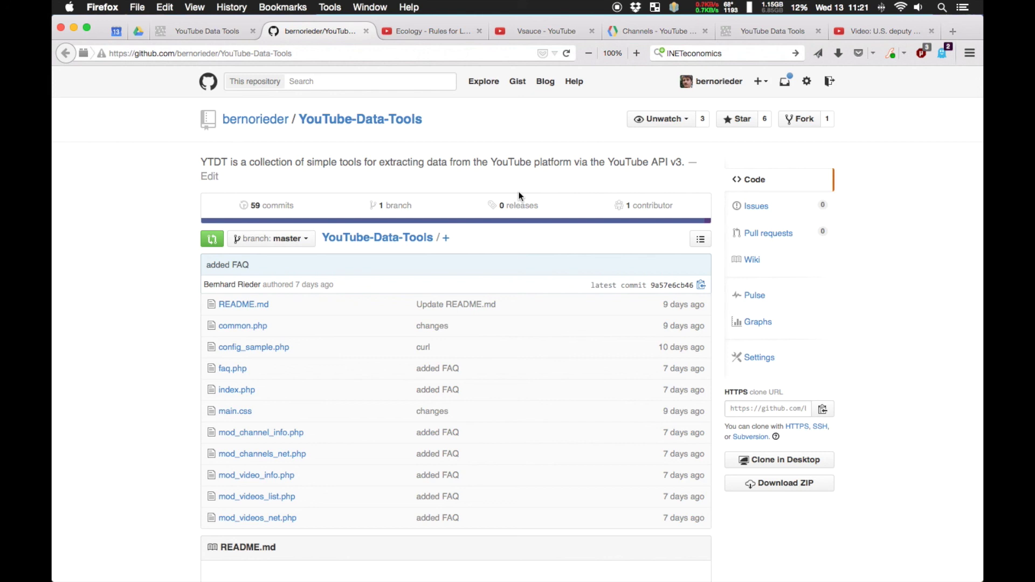
- Return to the FAQ page and highlight the contact e-mail address under "Who develops YTDT?"
left_click(216, 34)
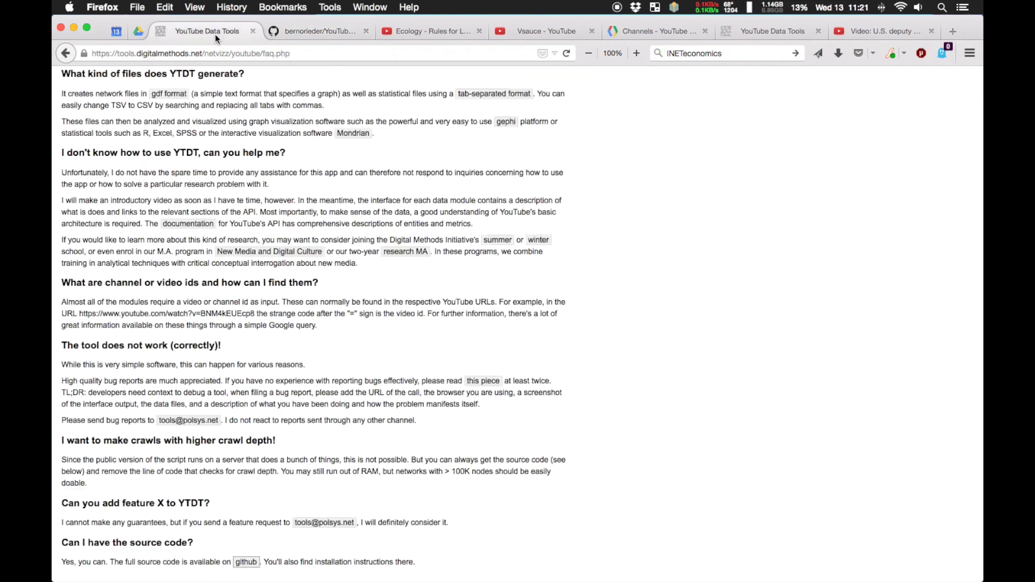
scroll(546, 131, "up", 5)
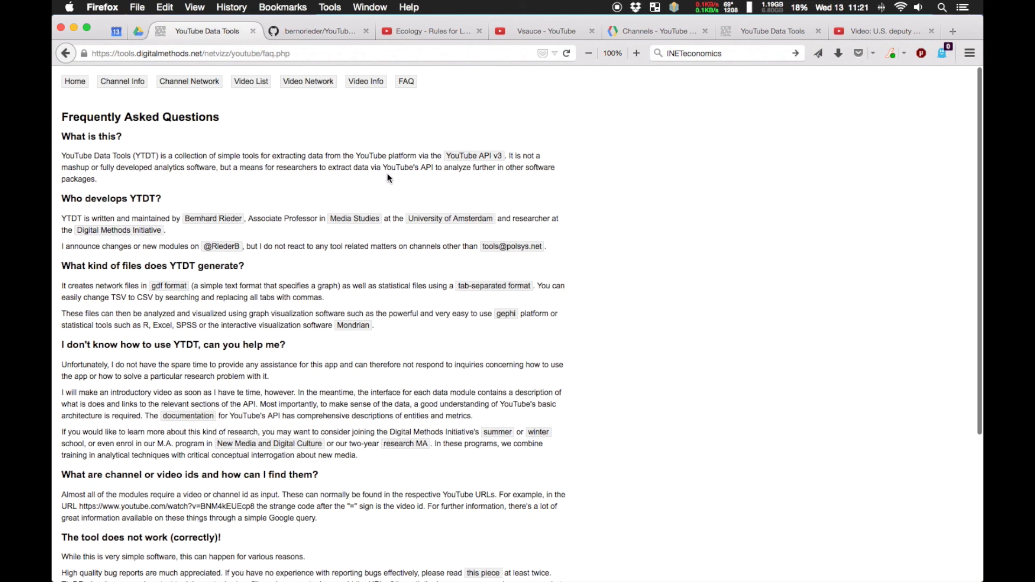
left_click_drag(552, 250, 479, 249)
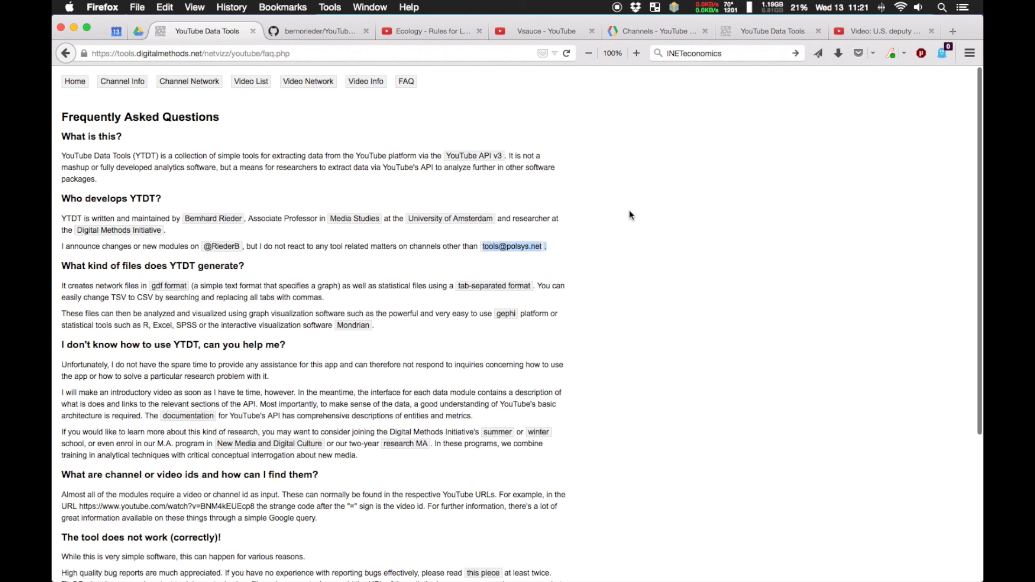